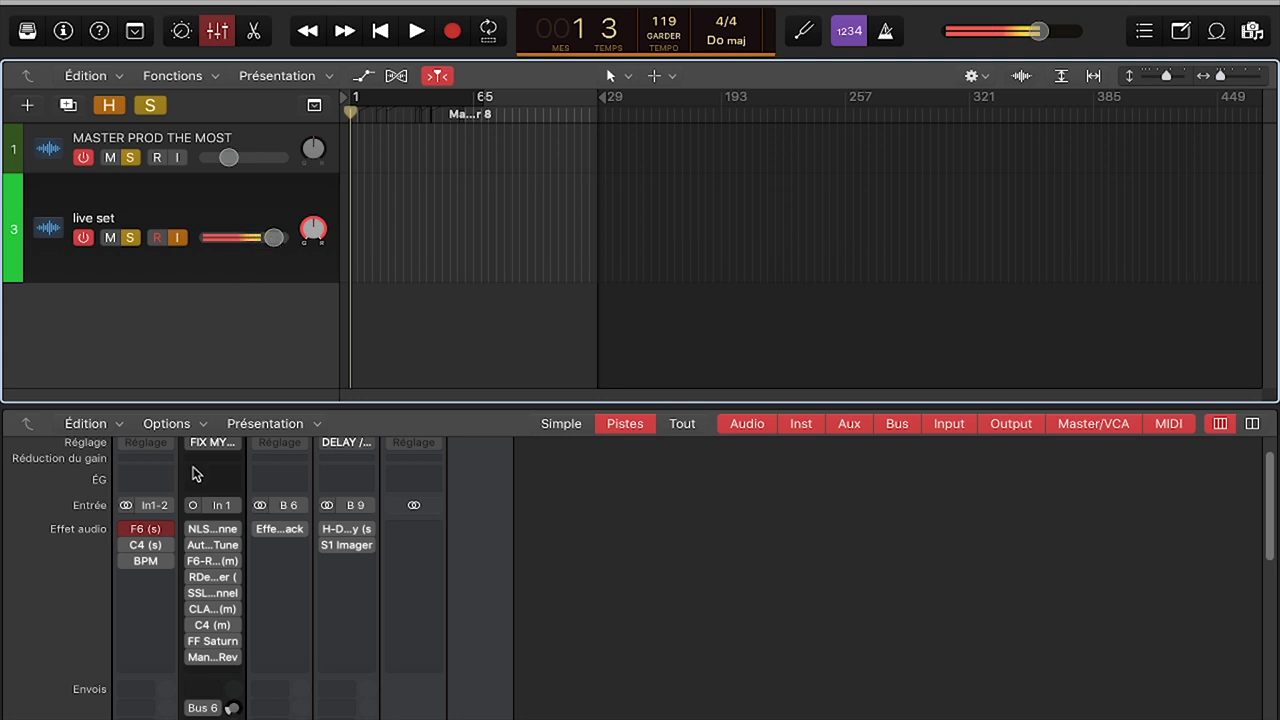
- Enable the NLS Channel plug-in on the live set track and set its drive to about 7.6
left_click(213, 533)
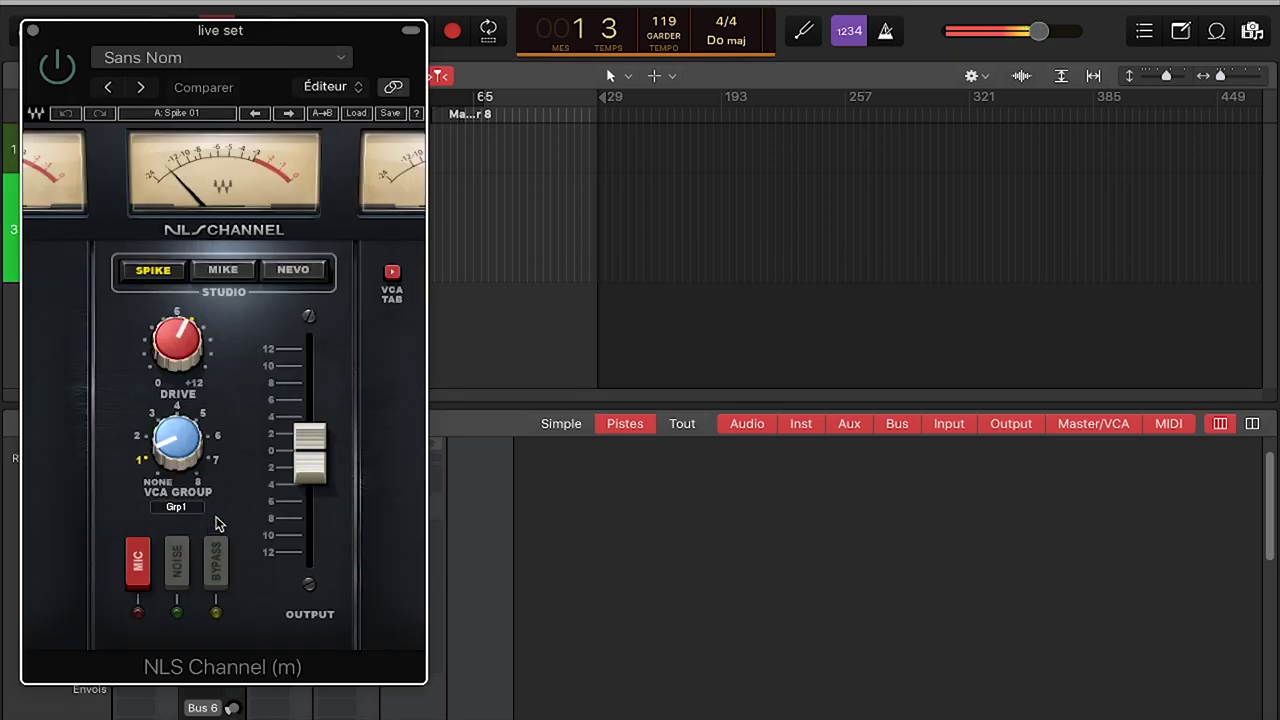
left_click_drag(300, 40, 568, 57)
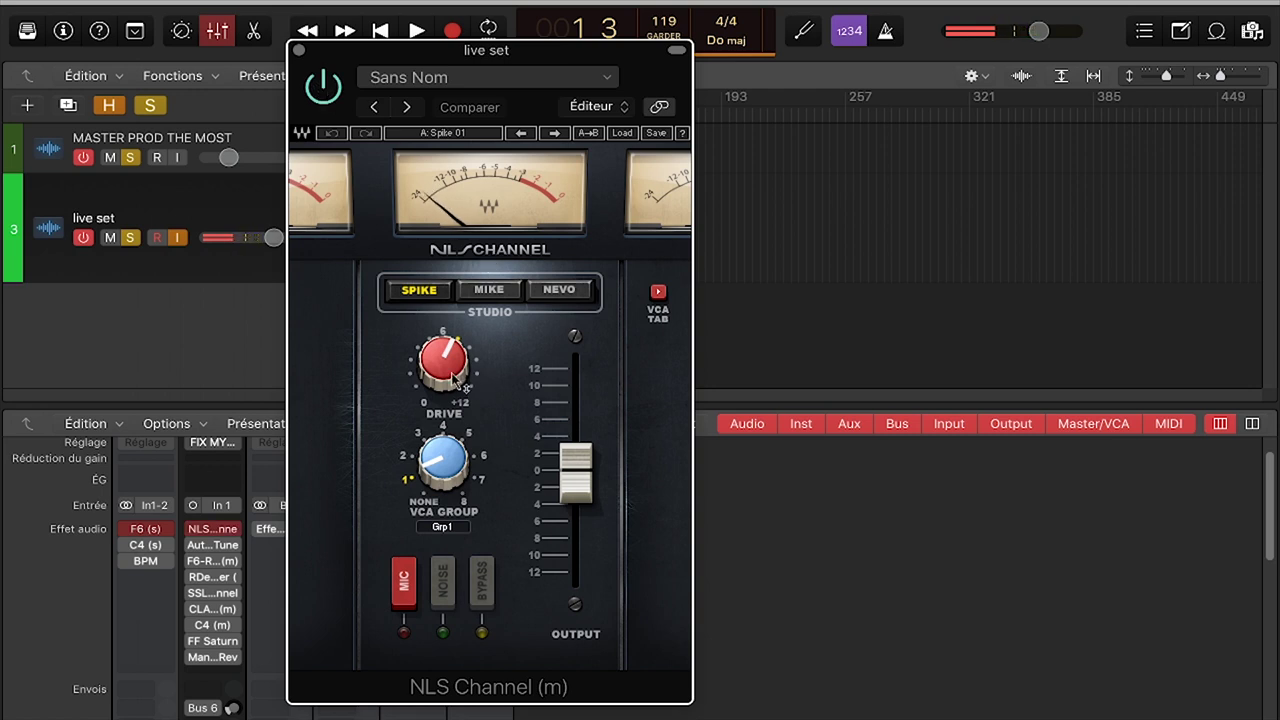
mouse_move(452, 376)
left_mouse_down()
mouse_move(452, 412)
mouse_move(452, 372)
left_mouse_up()
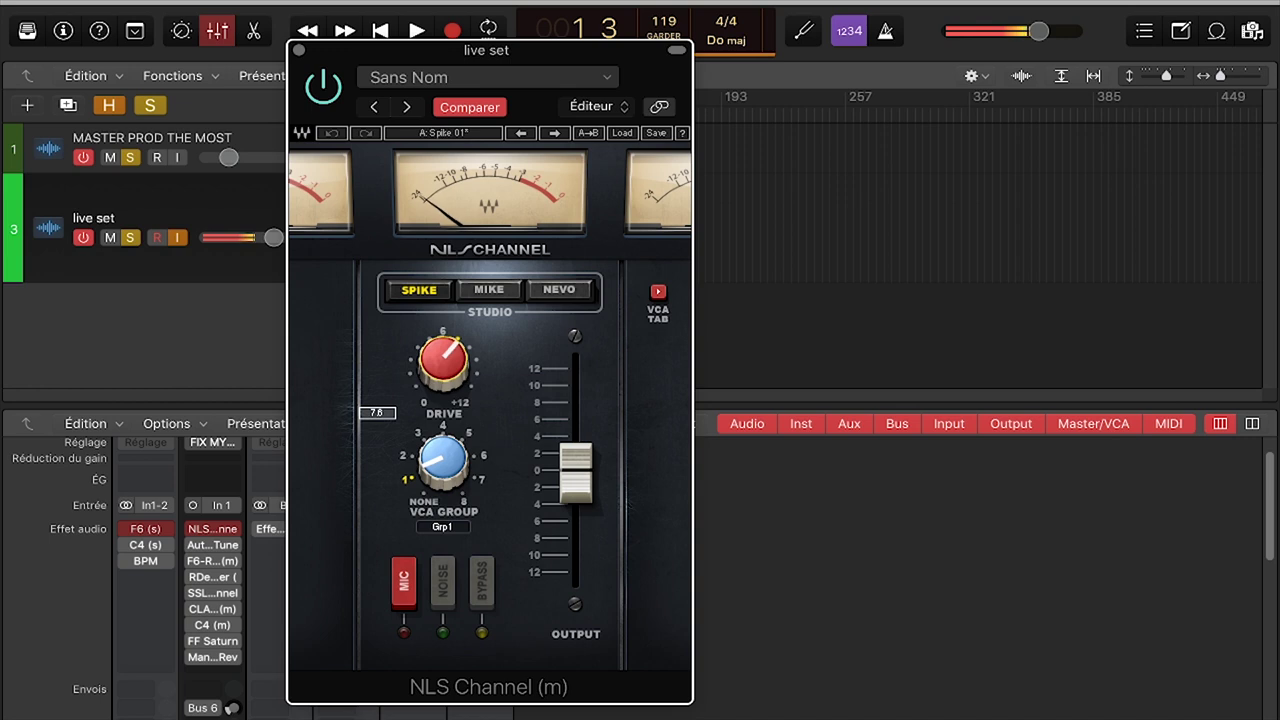
- Audition the Mike and Nevo console models in NLS Channel, return to Spike, and close the plug-in window
left_click(489, 290)
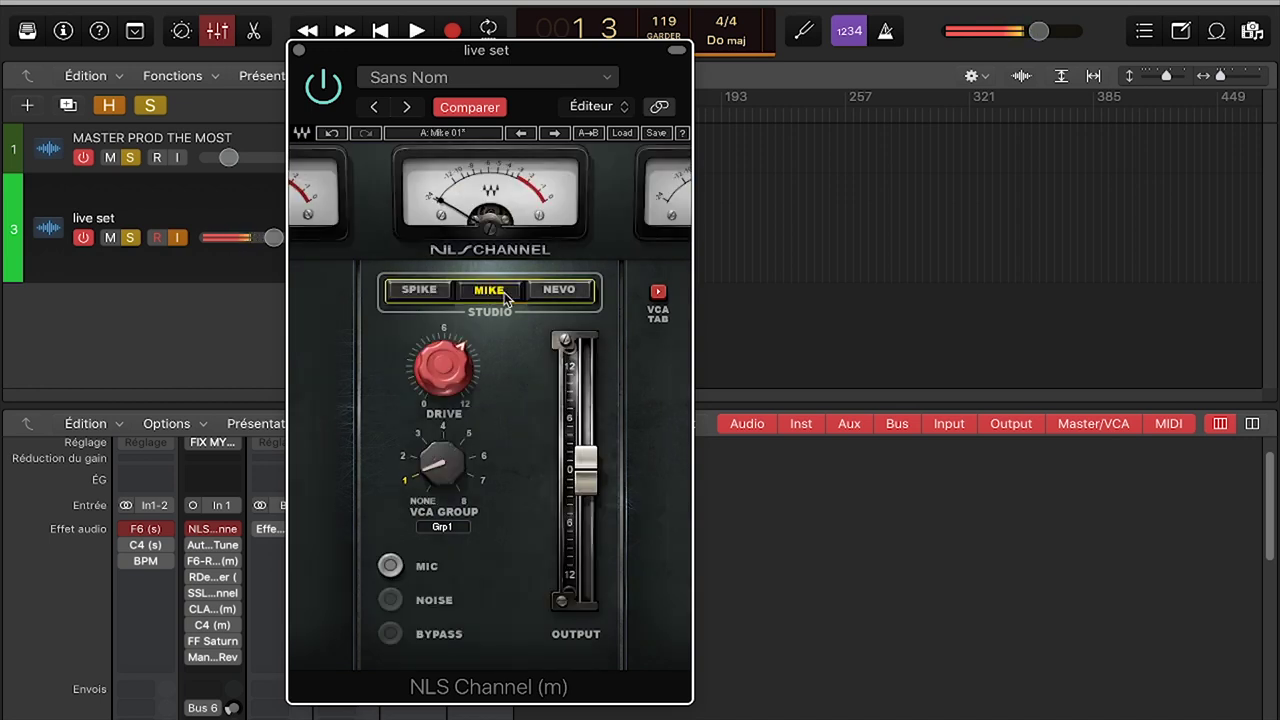
left_click(552, 290)
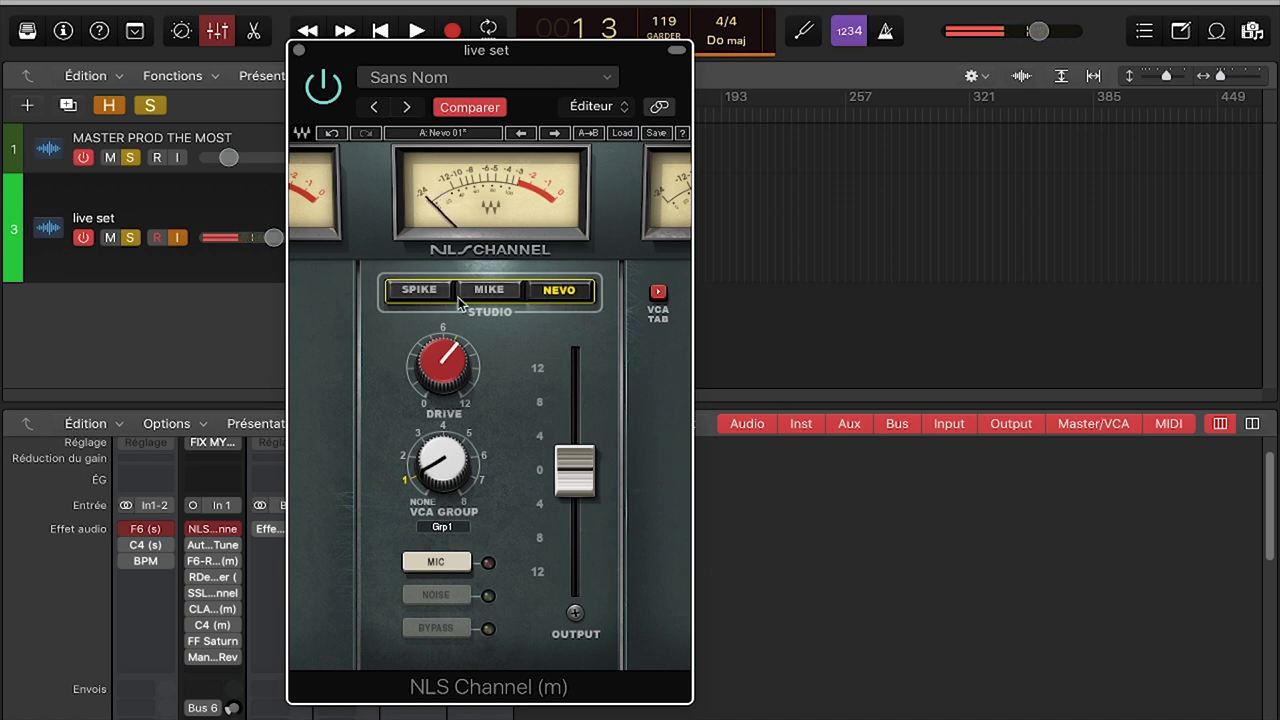
left_click(420, 290)
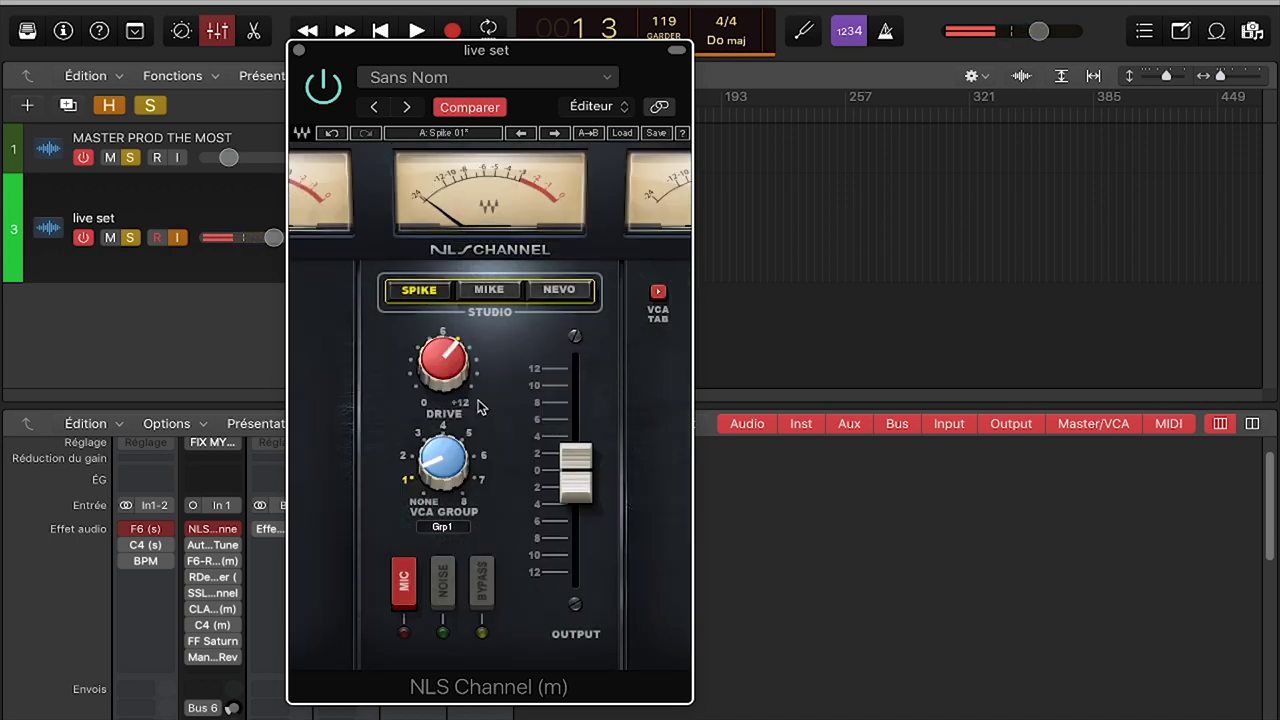
left_click_drag(444, 362, 444, 360)
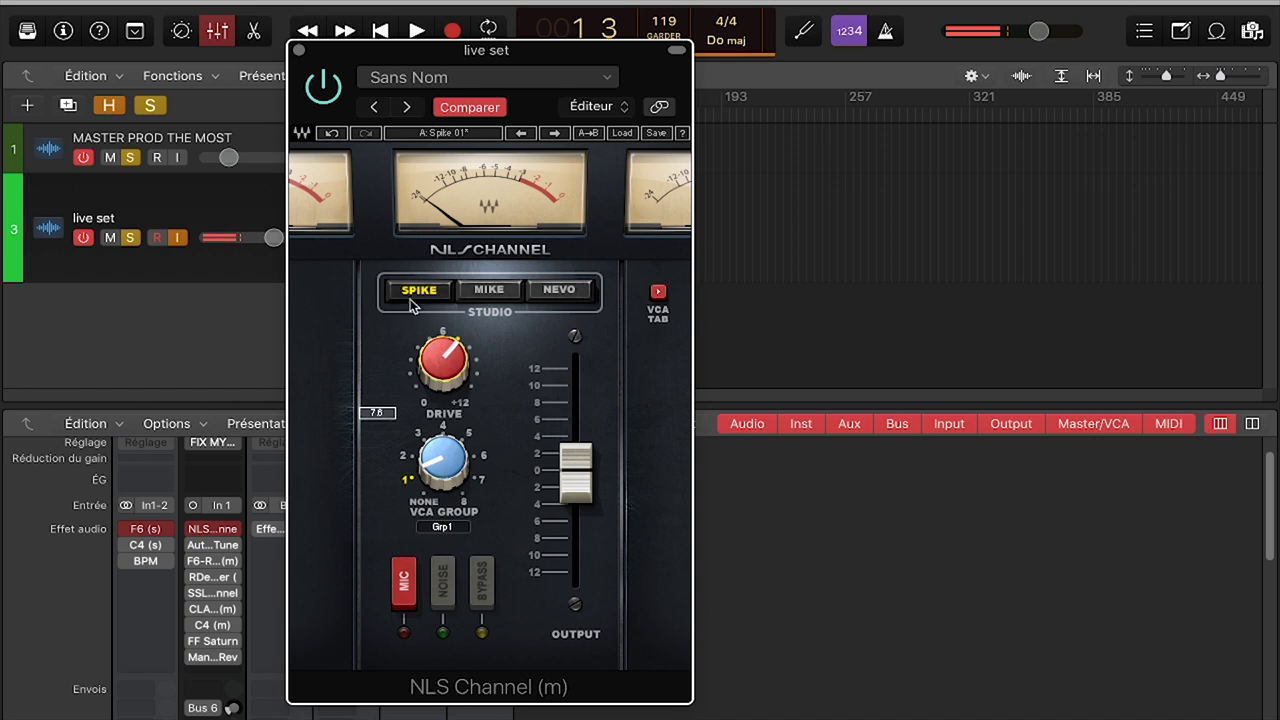
left_click(299, 52)
- Enable Auto-Tune Pro on the live set track with the throat setting at 99, and close its window
mouse_move(214, 549)
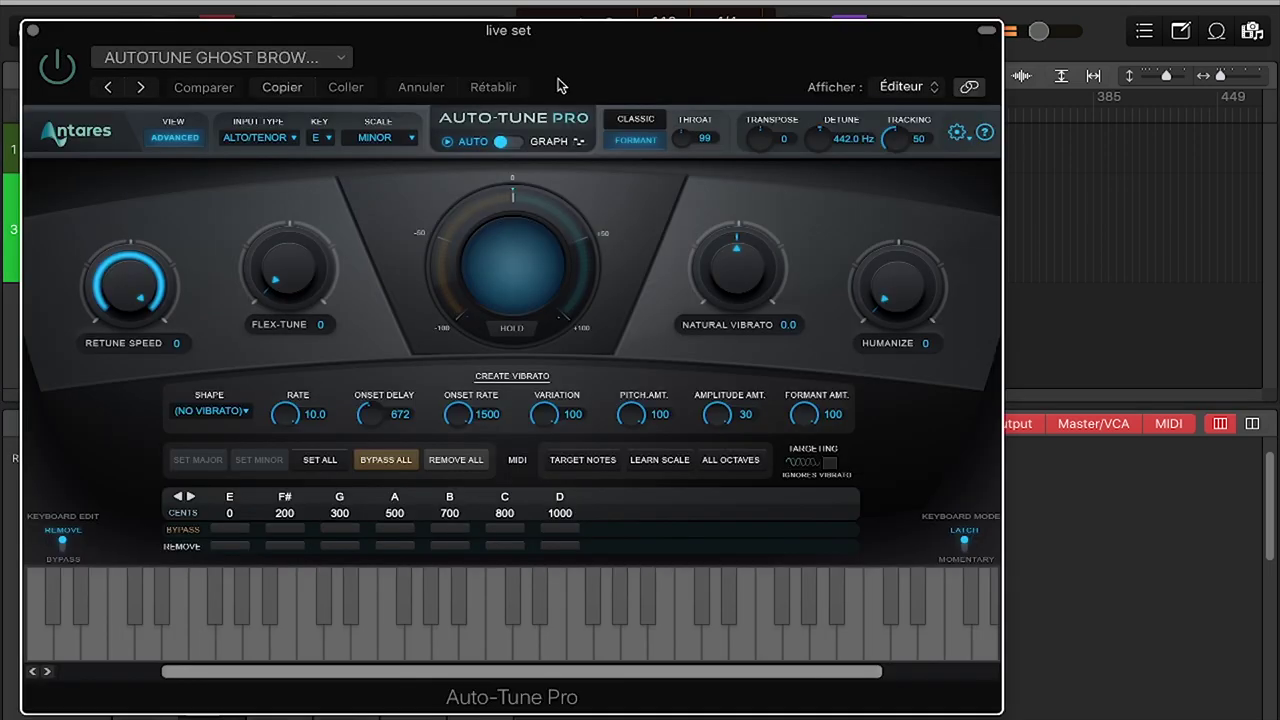
left_click_drag(560, 83, 849, 85)
left_click(327, 84)
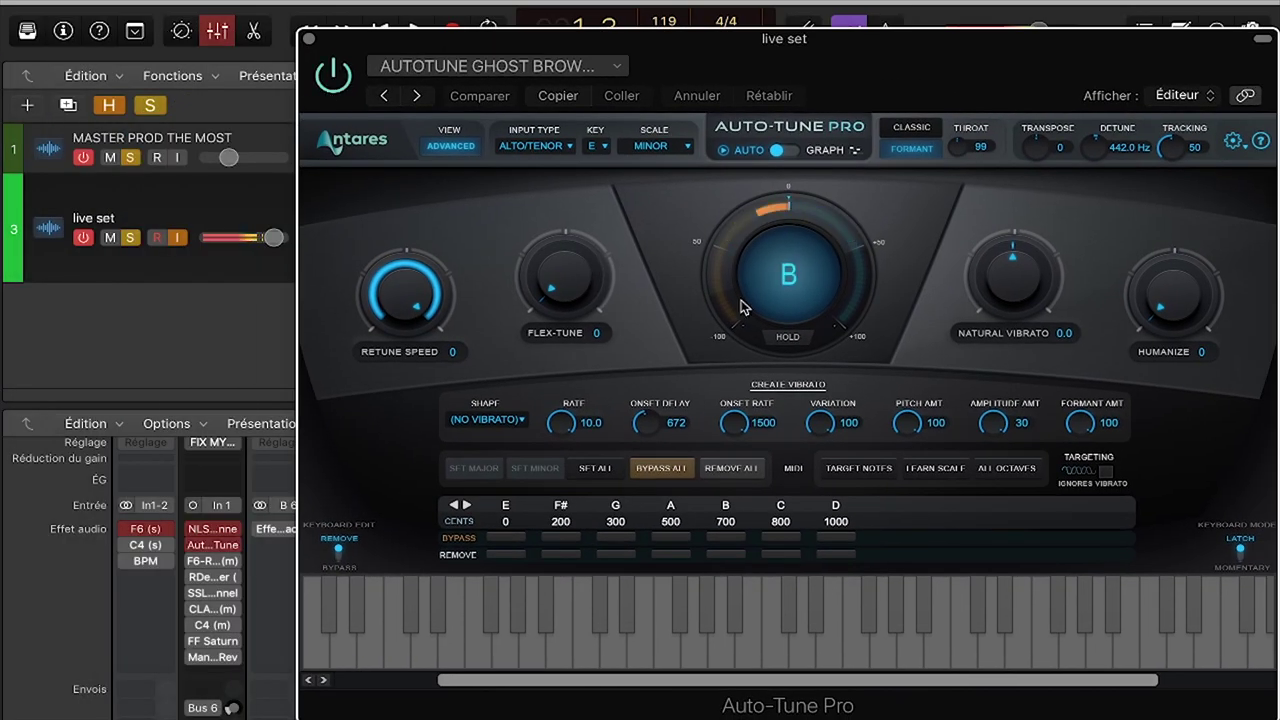
left_click_drag(957, 150, 990, 190)
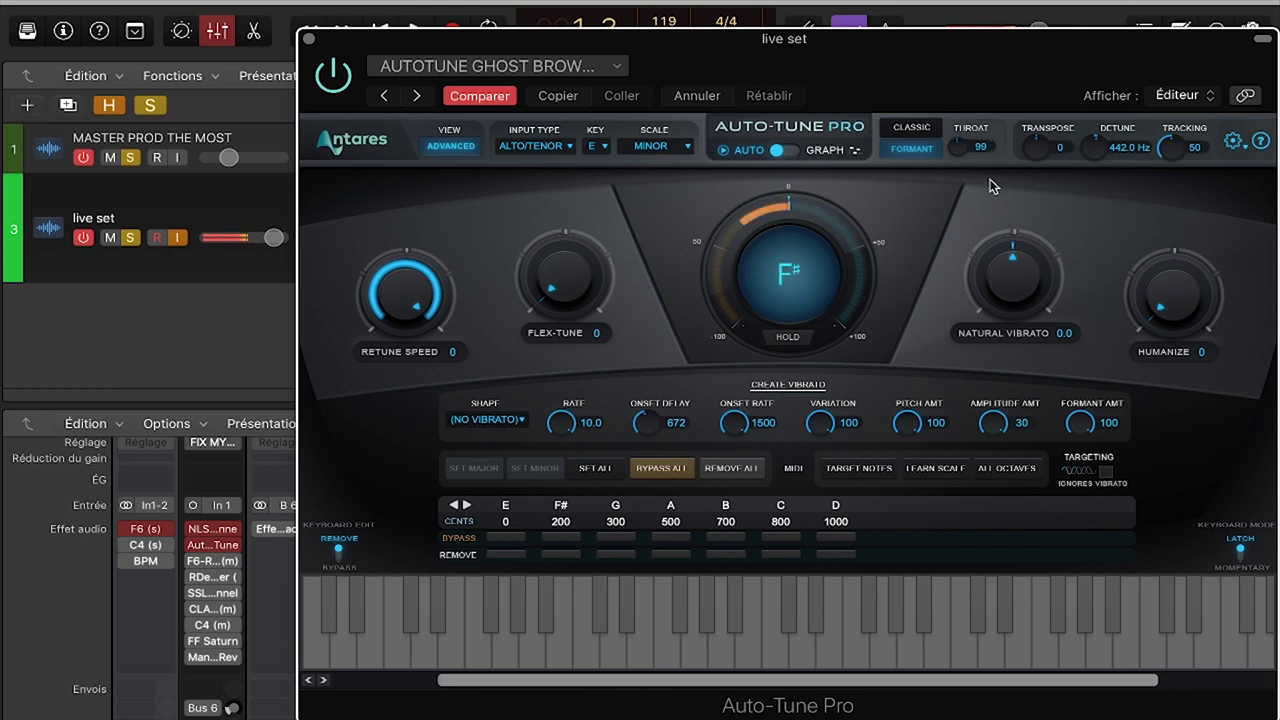
mouse_move(991, 178)
left_mouse_down()
mouse_move(957, 155)
mouse_move(1006, 194)
left_mouse_up()
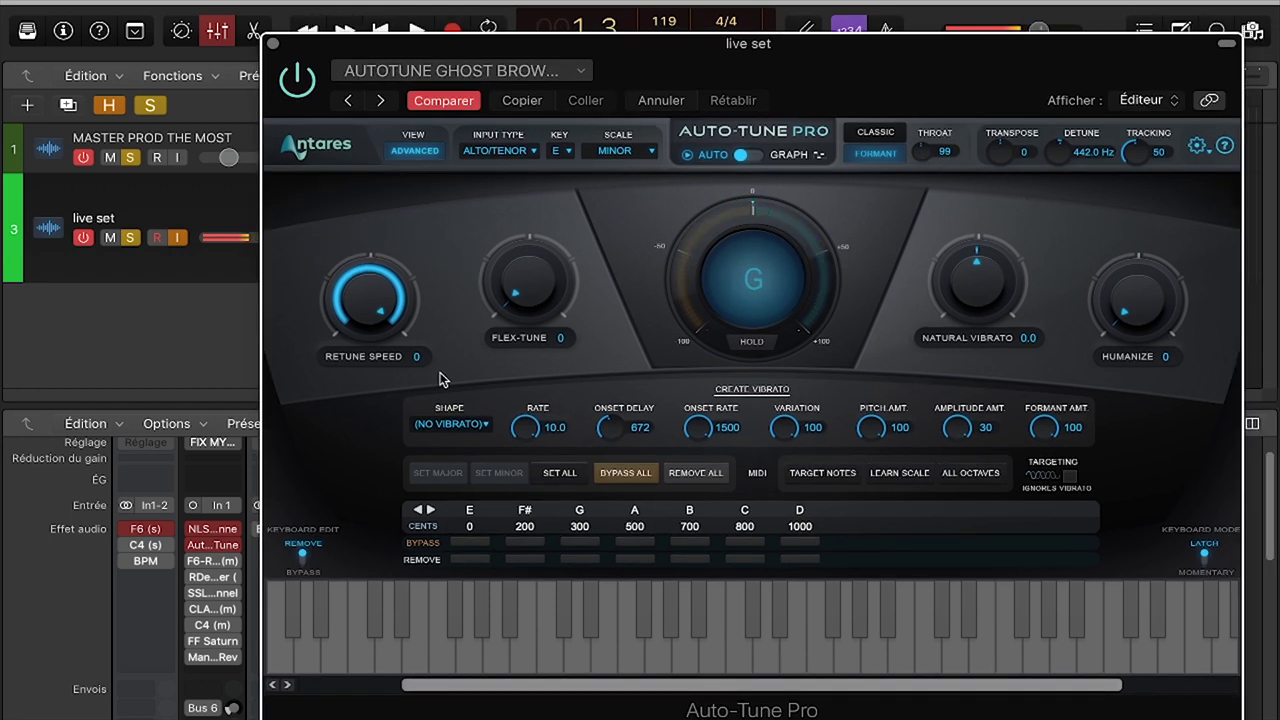
left_click_drag(528, 285, 470, 657)
left_click(273, 45)
- Enable the F6-RTA equalizer on the live set track and set band 3 to 295 Hz with -5.6 dB gain
mouse_move(213, 563)
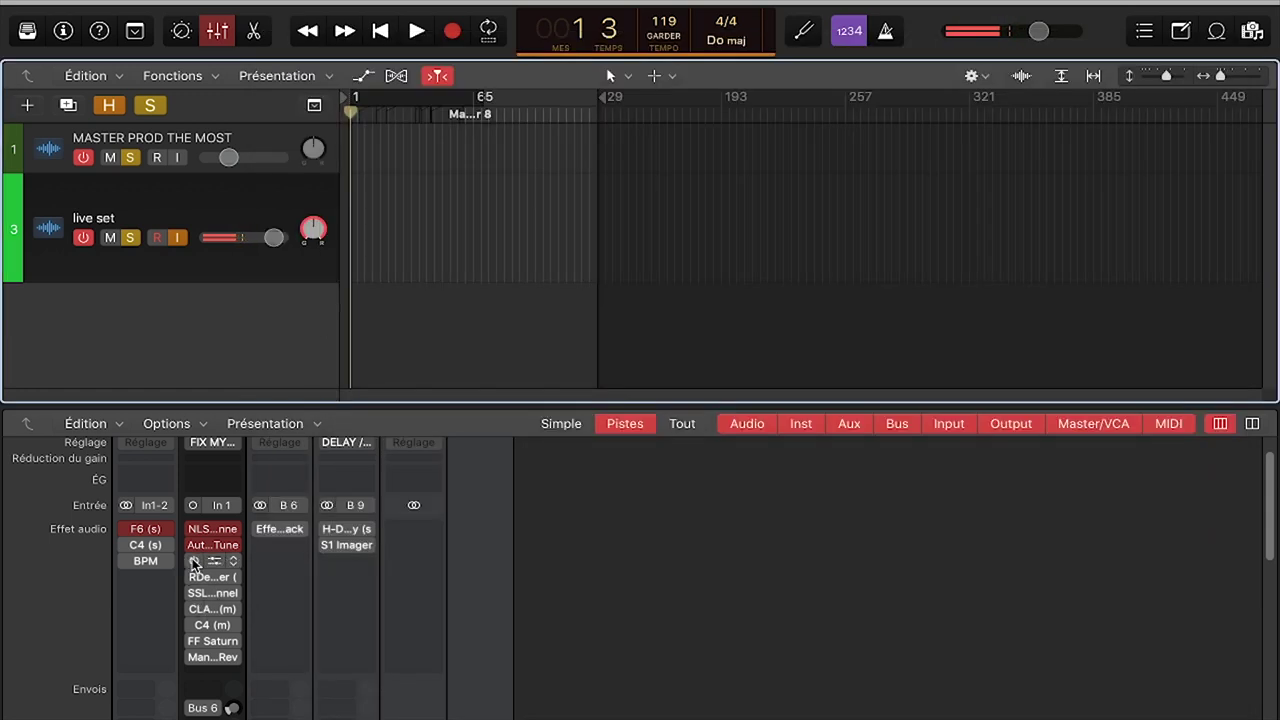
left_click(213, 561)
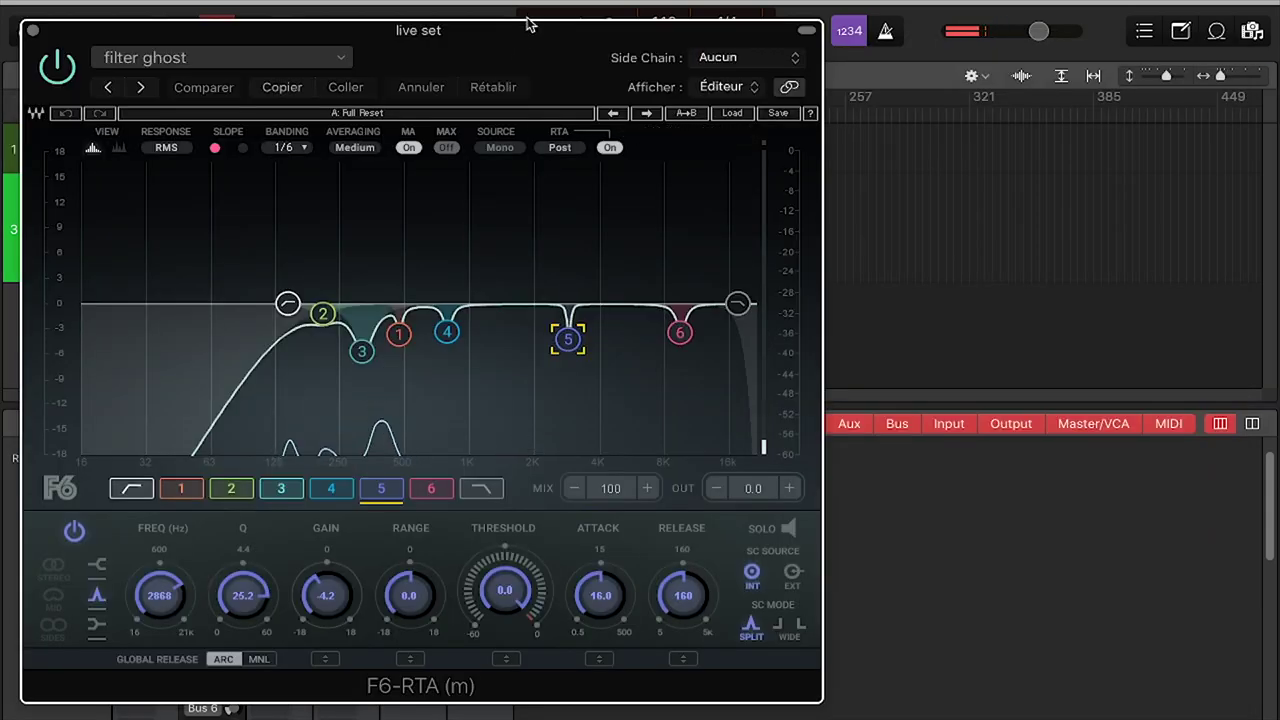
left_click_drag(529, 51, 953, 59)
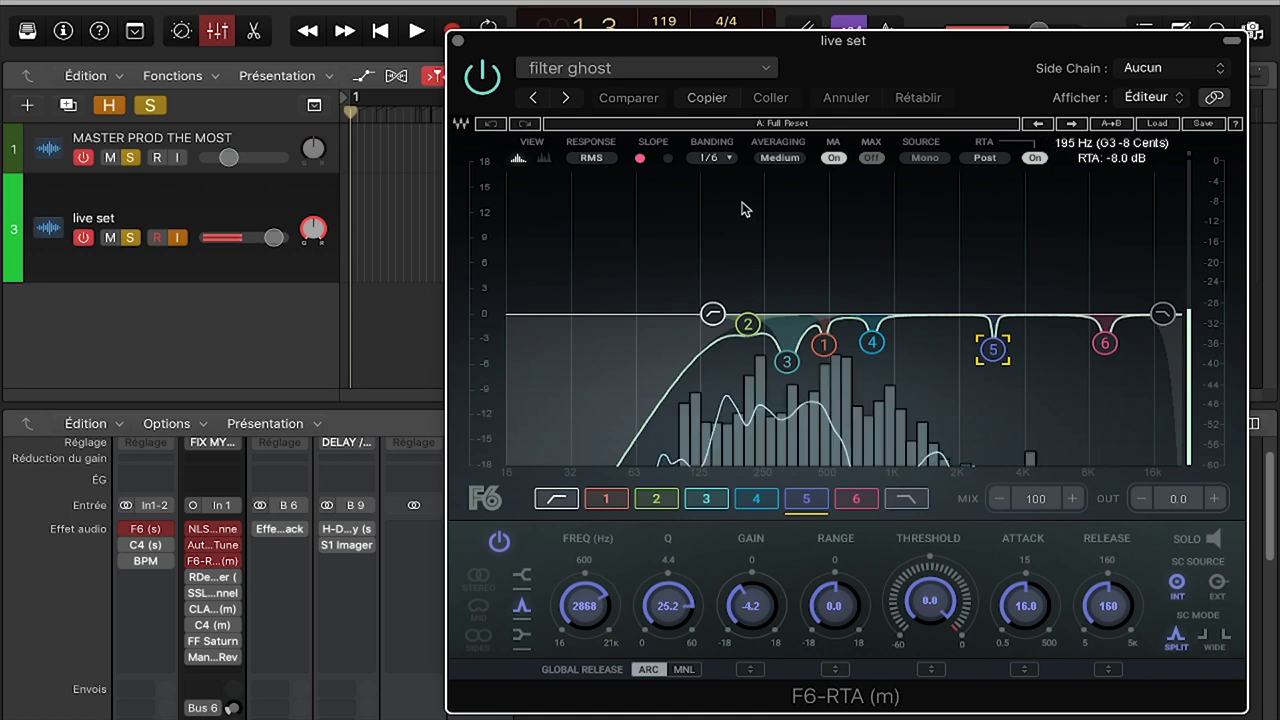
mouse_move(786, 361)
left_mouse_down()
mouse_move(768, 178)
mouse_move(788, 165)
mouse_move(777, 178)
mouse_move(781, 361)
left_mouse_up()
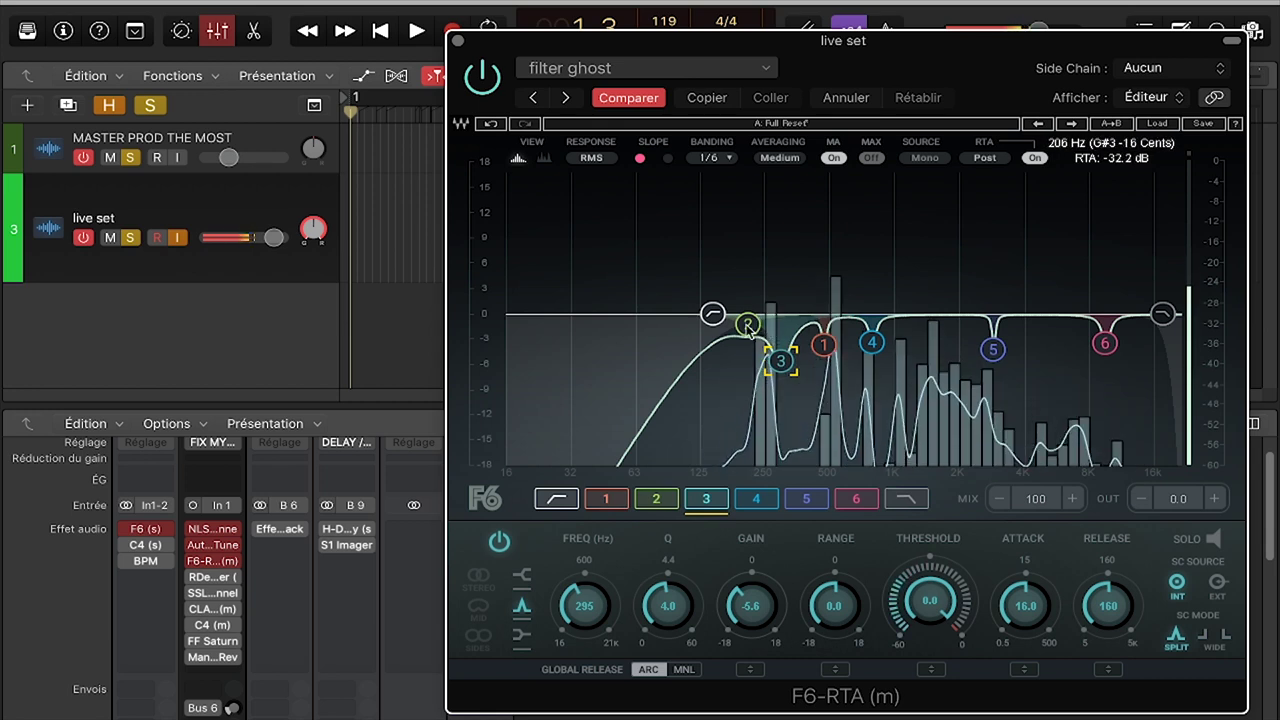
- Set F6 band 2 to 195 Hz with -2.9 dB gain, and close the equalizer
left_click_drag(748, 327, 738, 360)
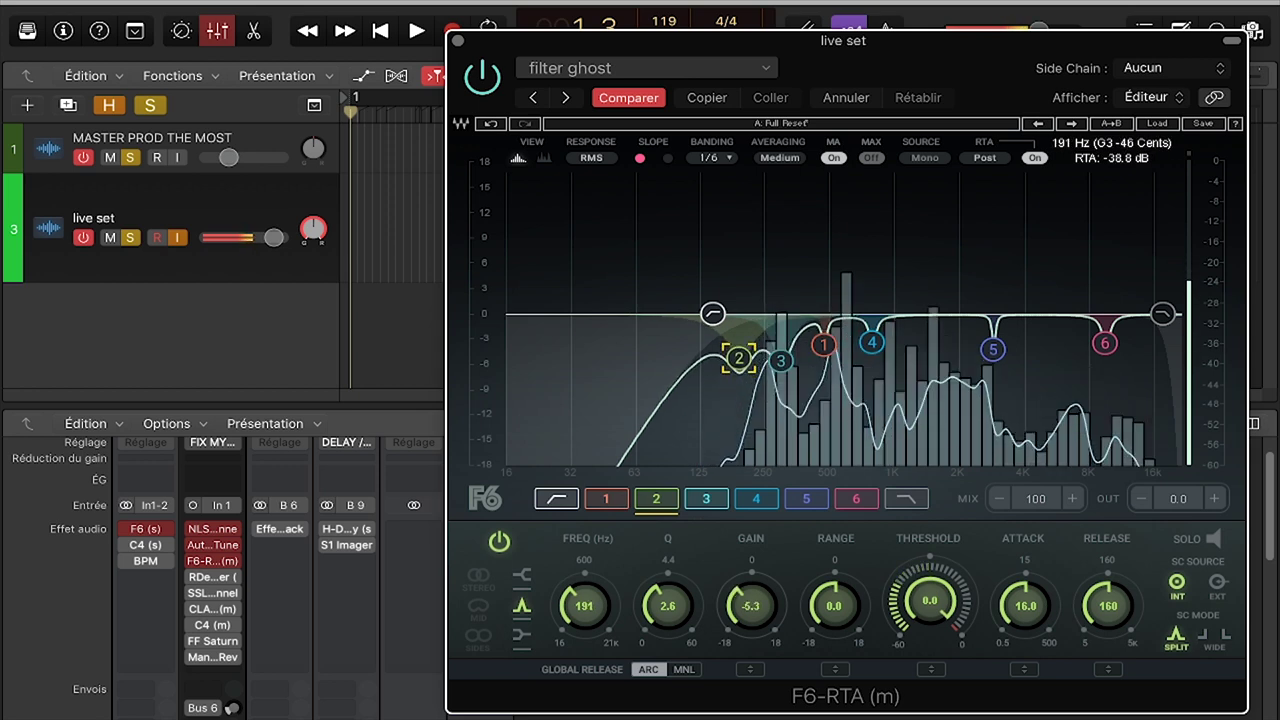
left_click_drag(738, 358, 741, 347)
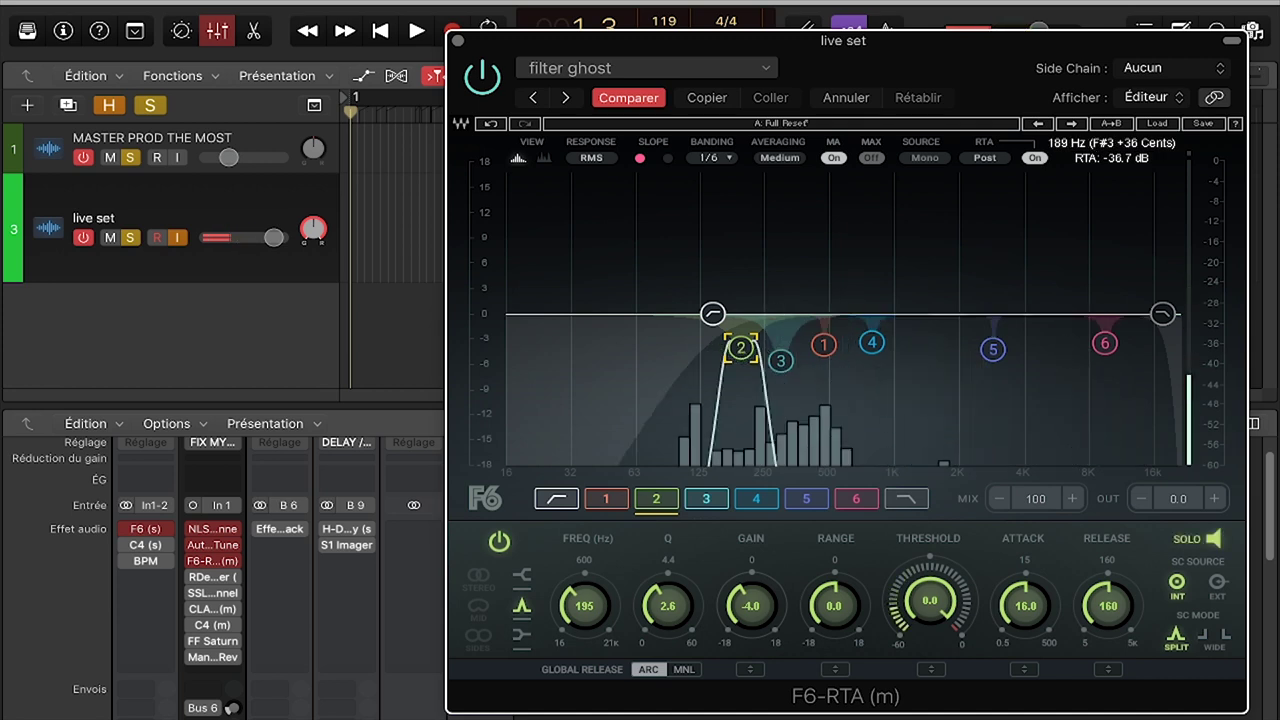
left_click(741, 352)
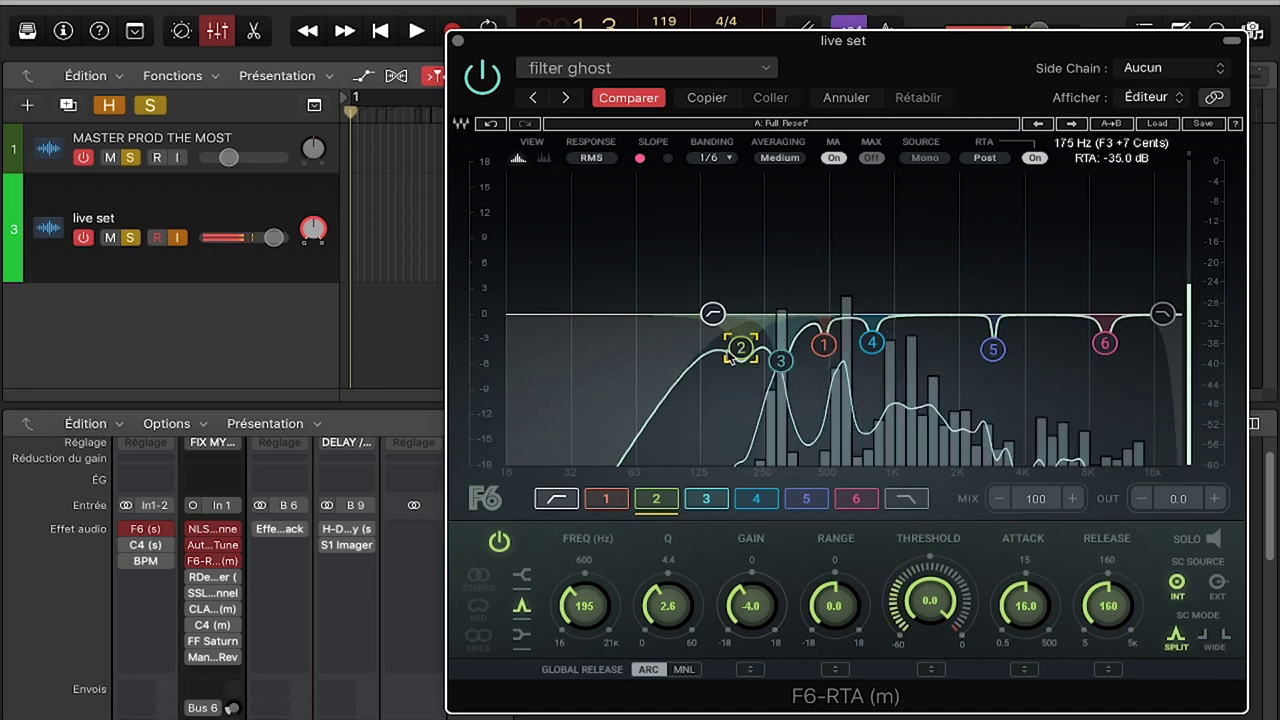
left_click_drag(741, 347, 741, 338)
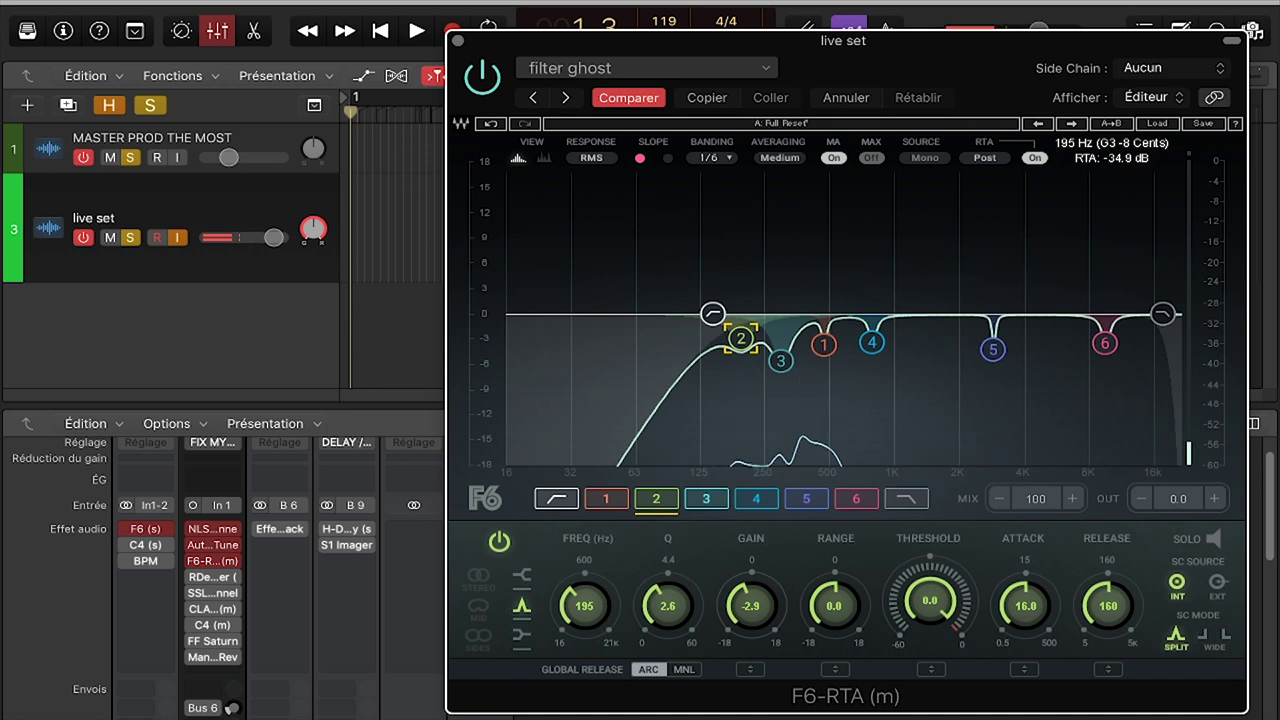
left_click(457, 42)
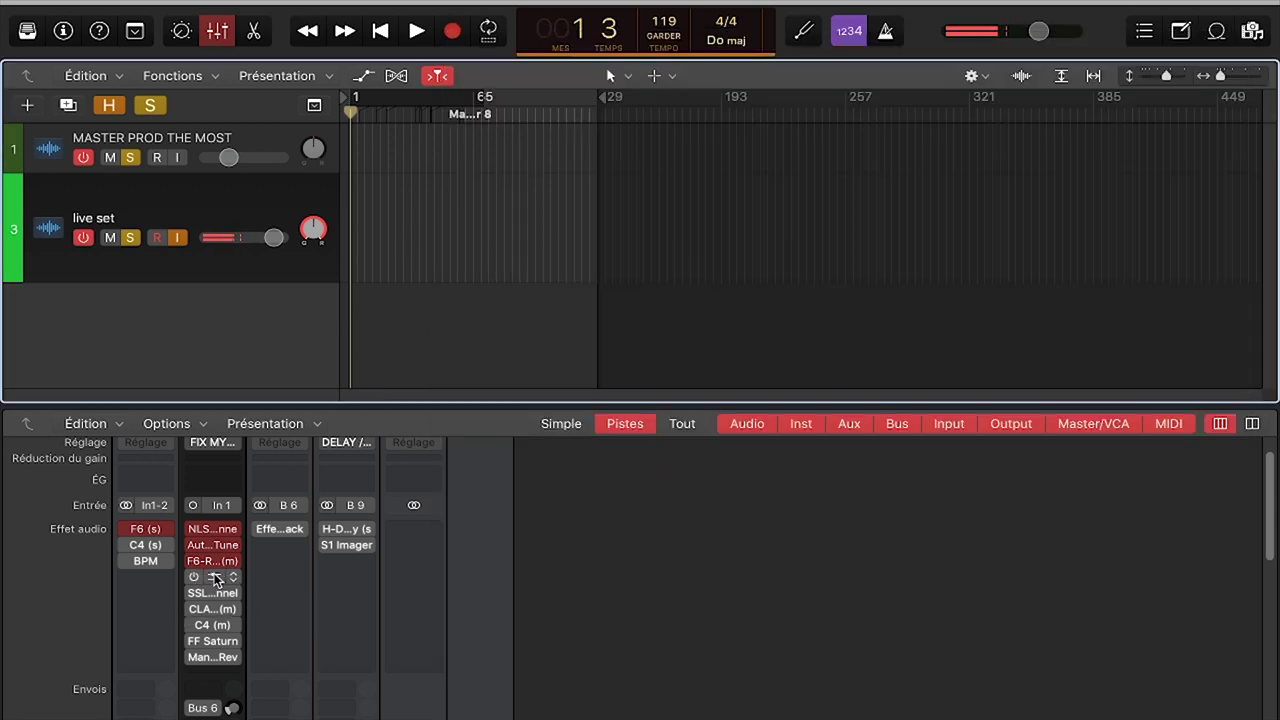
- Open the RDeEsser plug-in on the live set track and enable it
left_click(212, 579)
left_click_drag(379, 65, 876, 198)
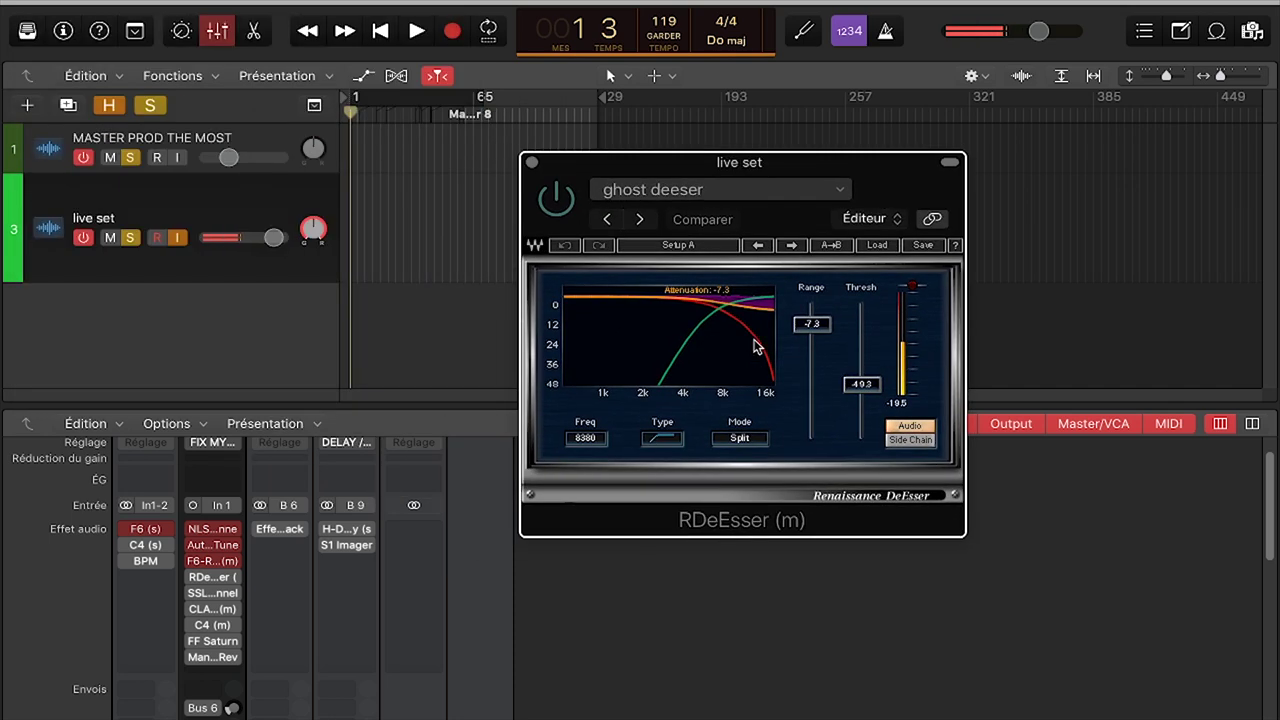
left_click(564, 203)
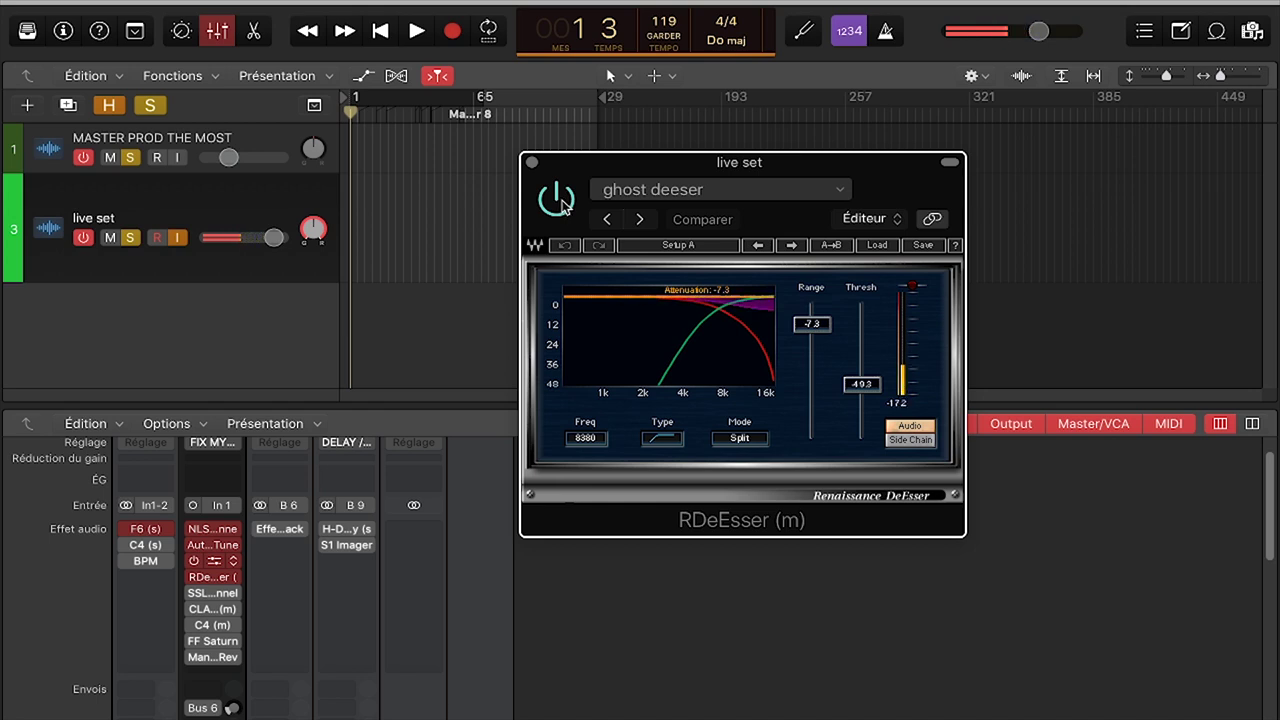
- Bypass and re-enable the RDeEsser several times to compare the vocal with and without it, leaving it enabled
left_click(563, 203)
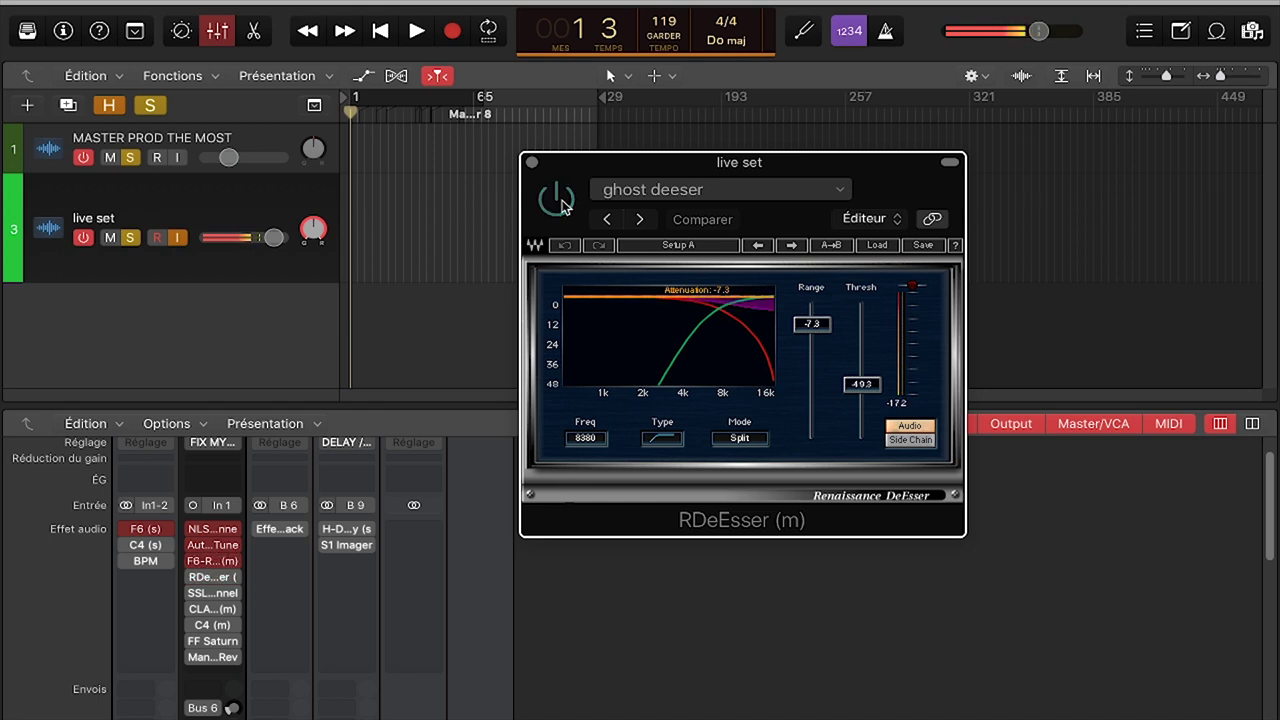
left_click(560, 202)
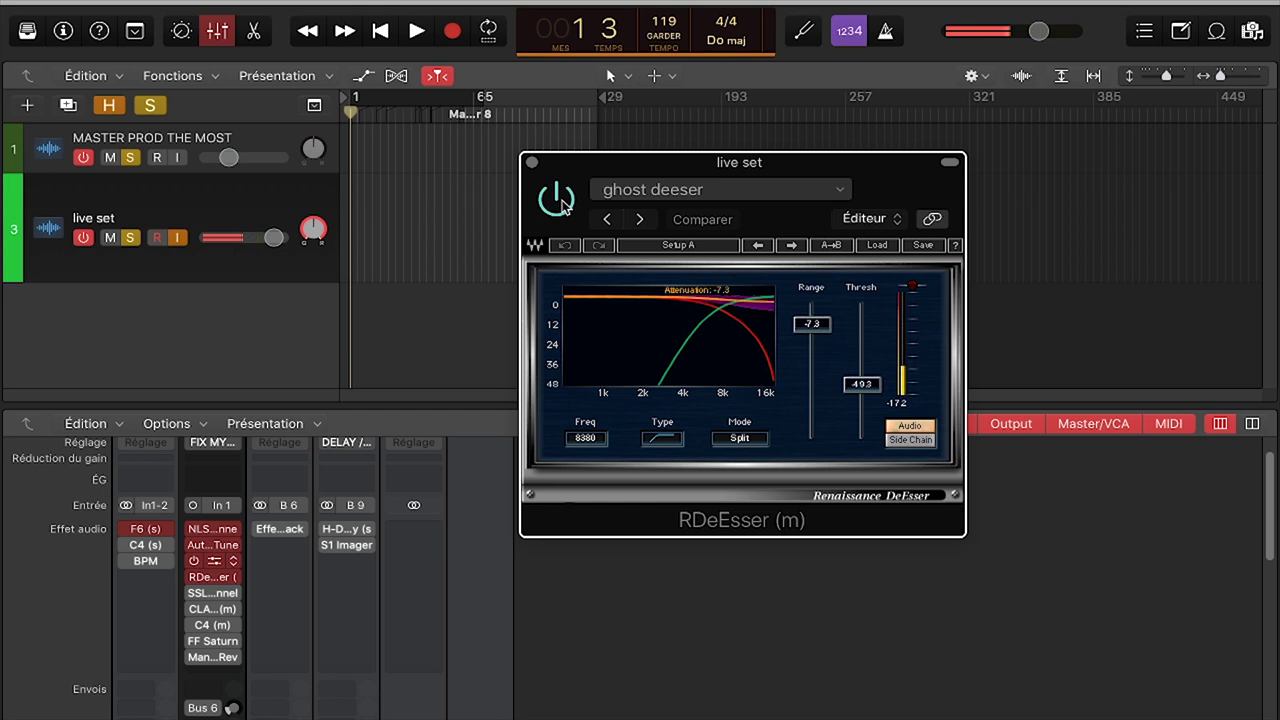
left_click(563, 203)
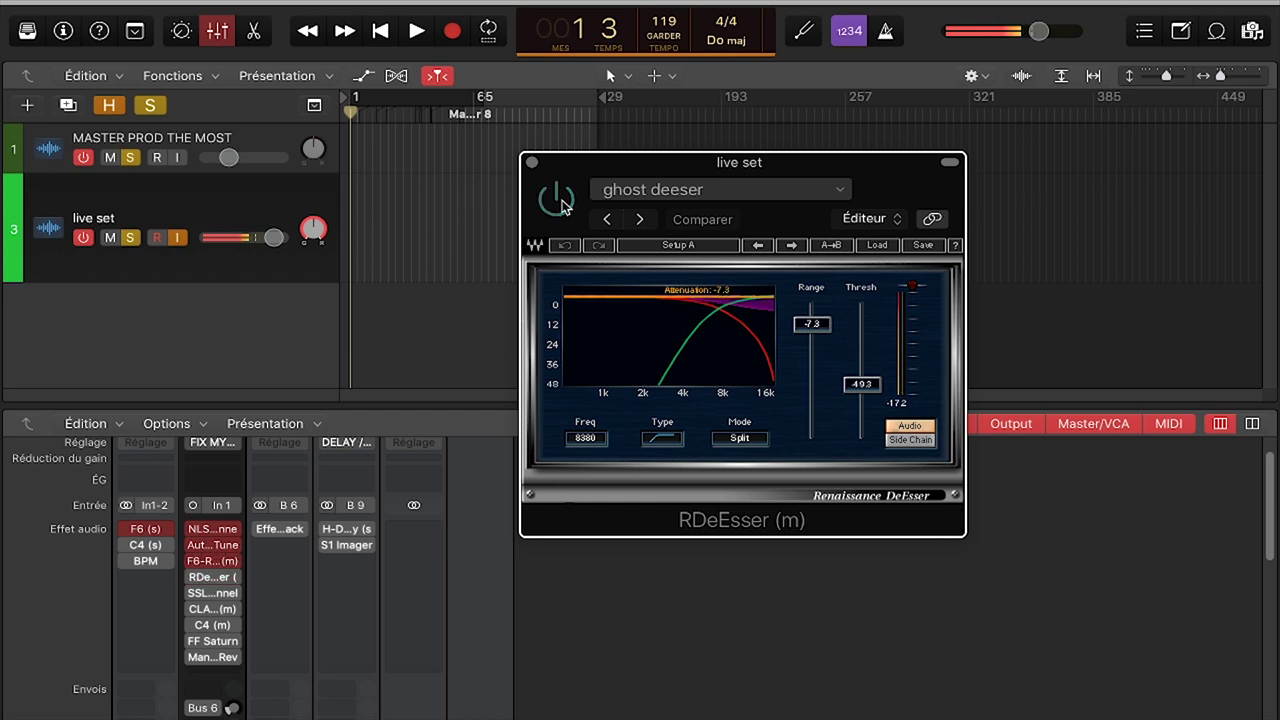
left_click(563, 203)
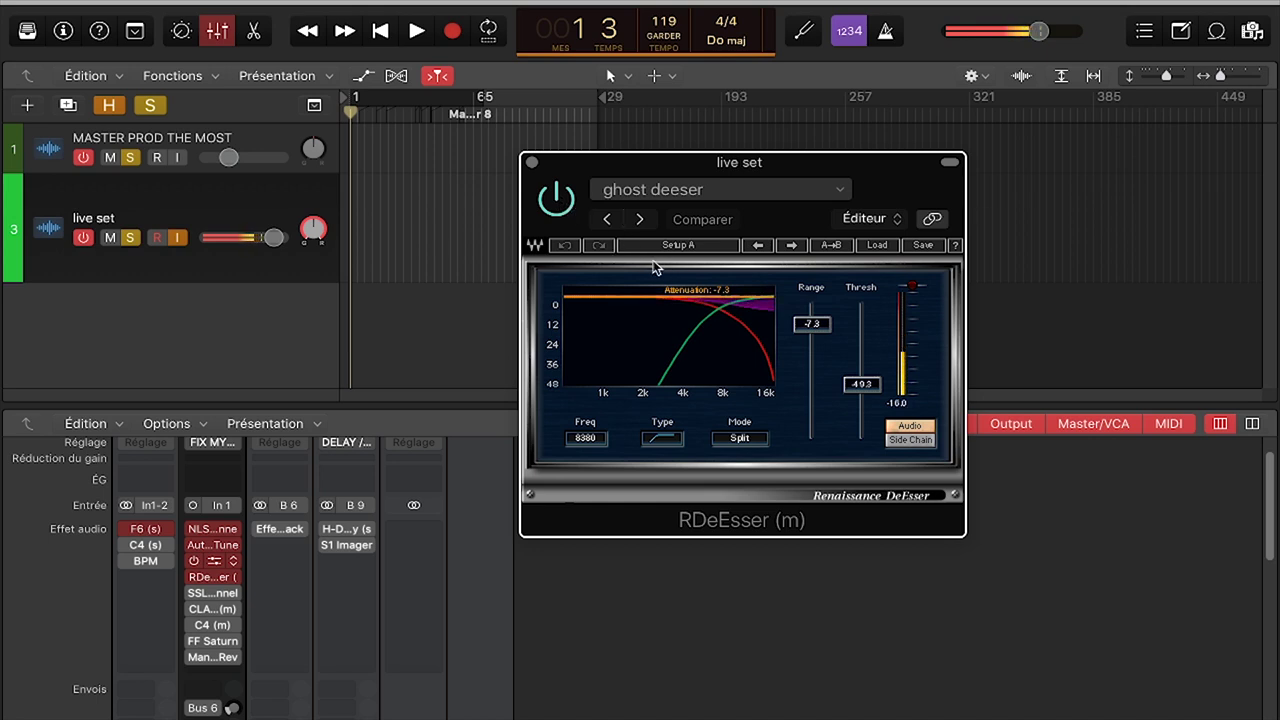
left_click(563, 203)
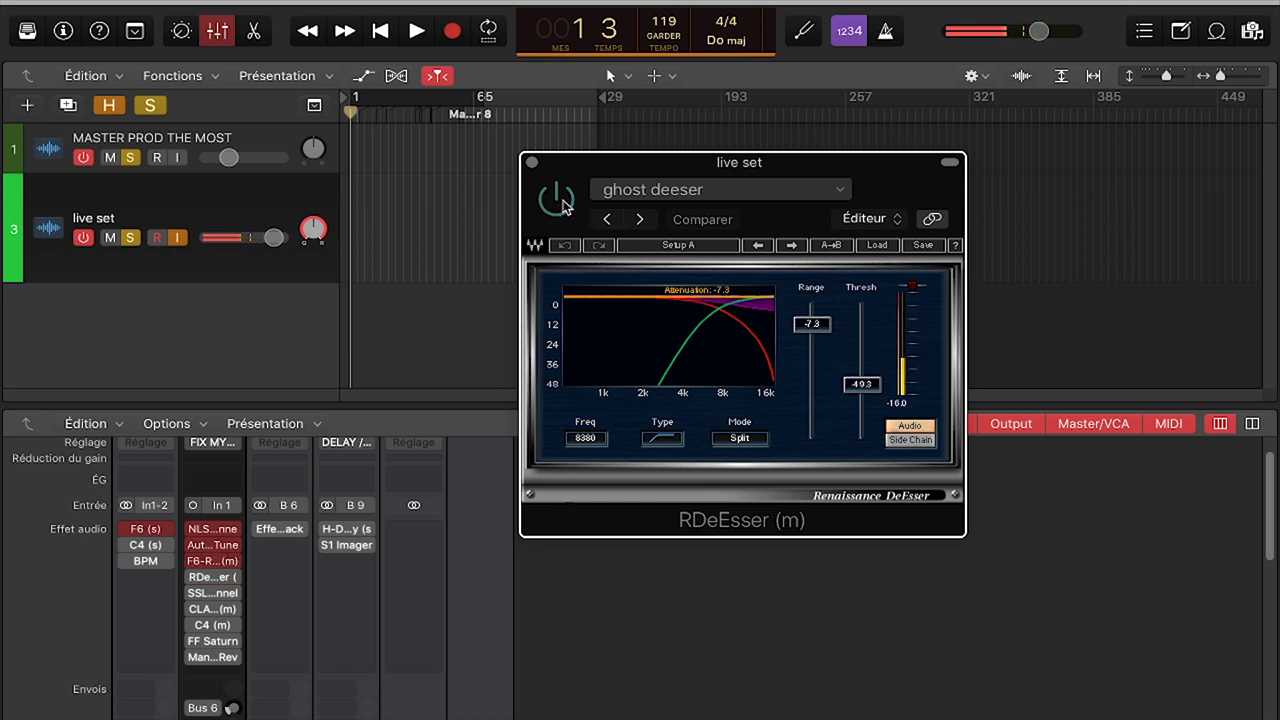
left_click(563, 203)
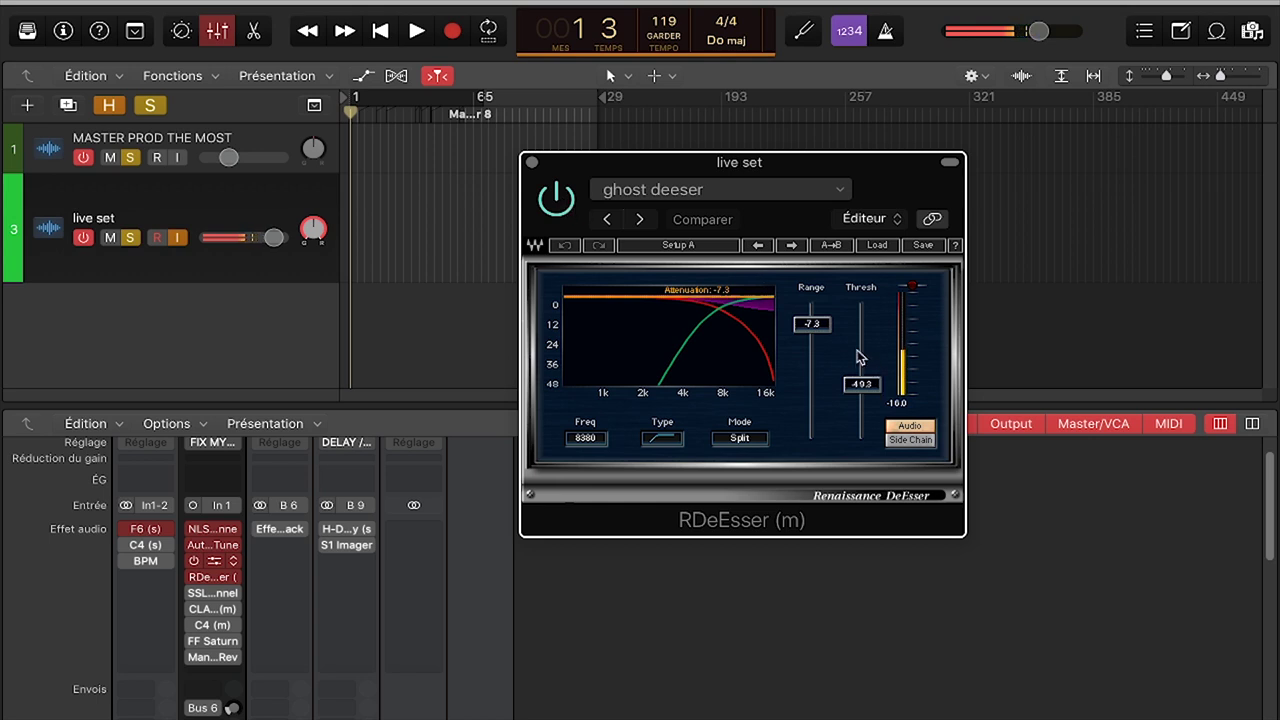
- Set the RDeEsser range to -7.2, compare the band-pass filter type with high-pass, keep high-pass, and close the plug-in
mouse_move(817, 340)
left_mouse_down()
mouse_move(817, 406)
mouse_move(812, 303)
mouse_move(812, 322)
left_mouse_up()
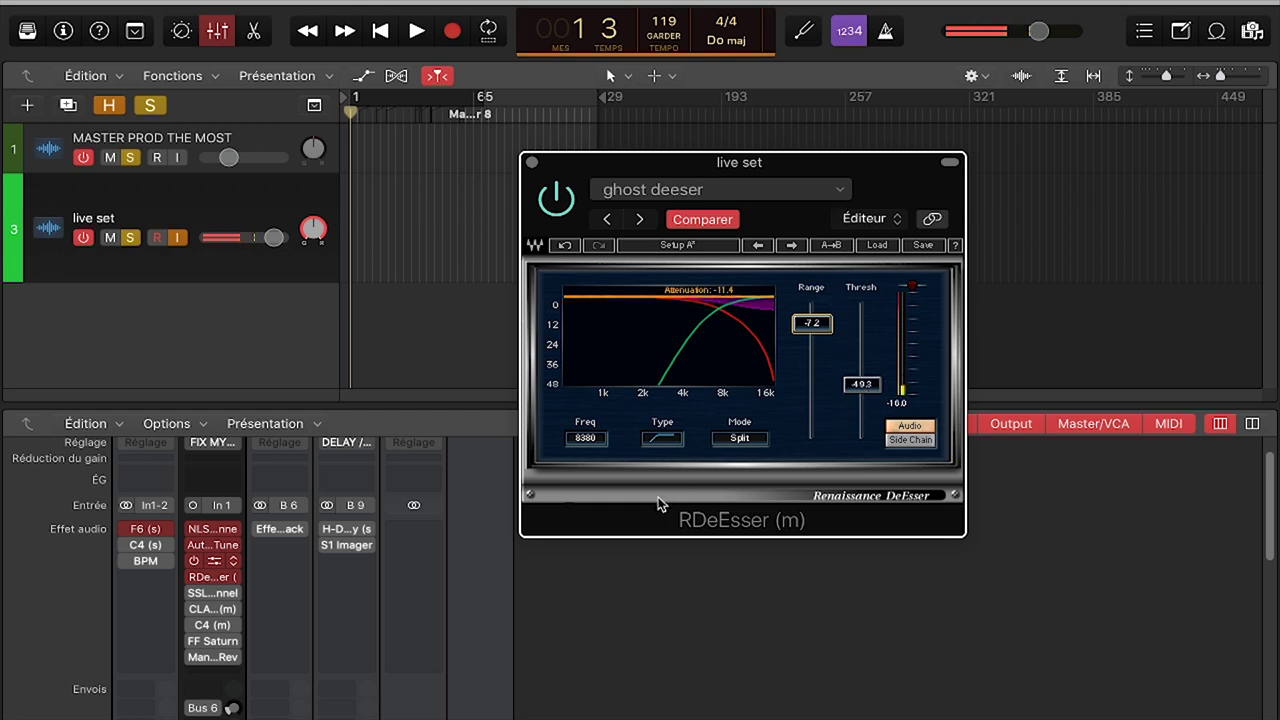
left_click(663, 444)
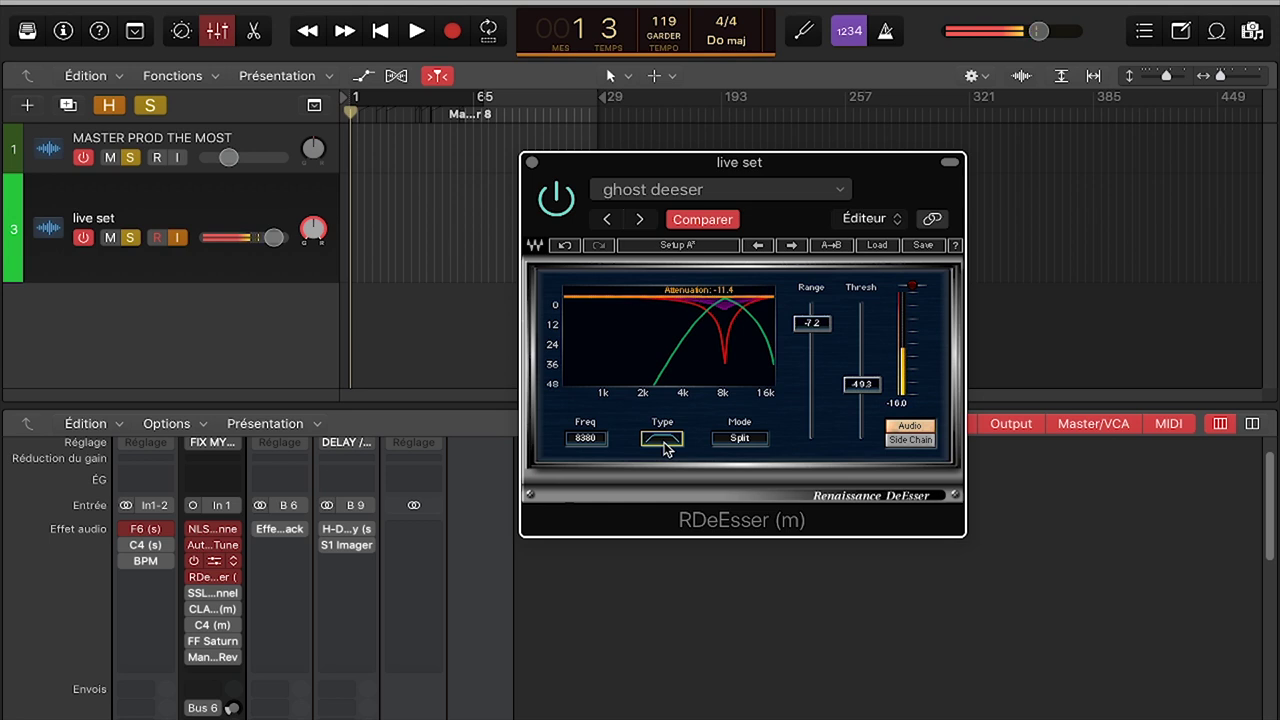
left_click(664, 446)
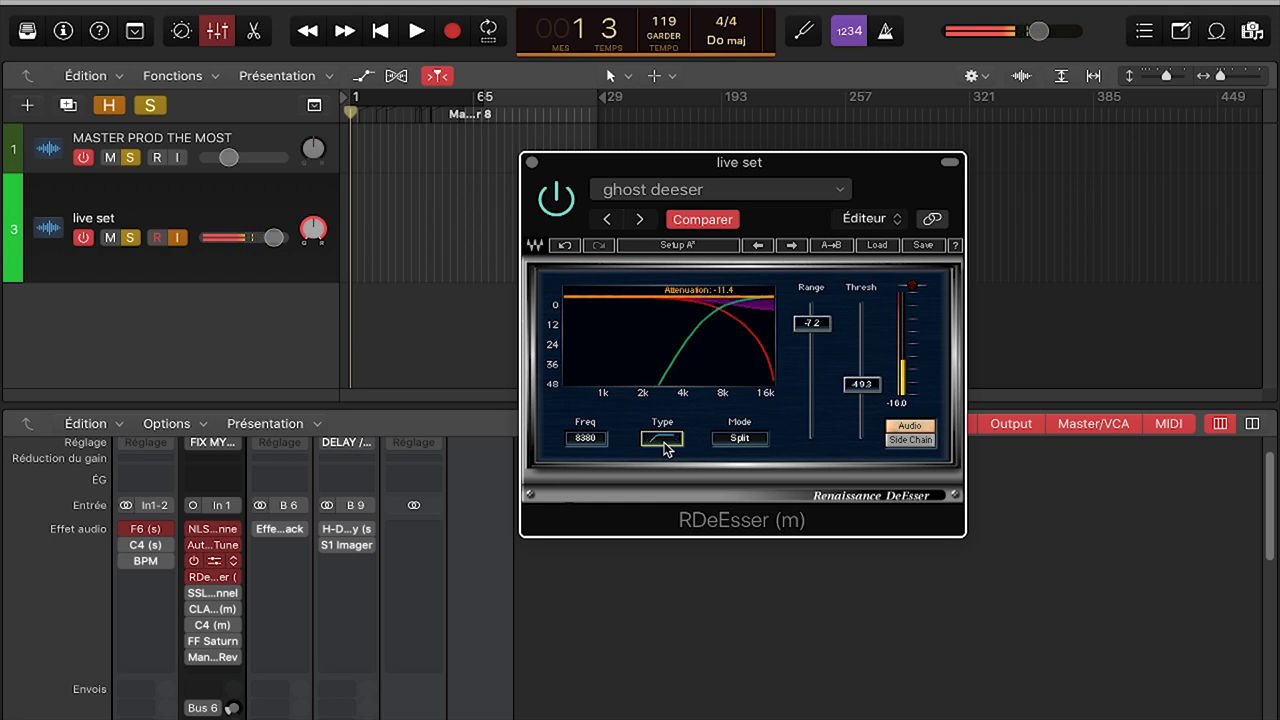
left_click(664, 446)
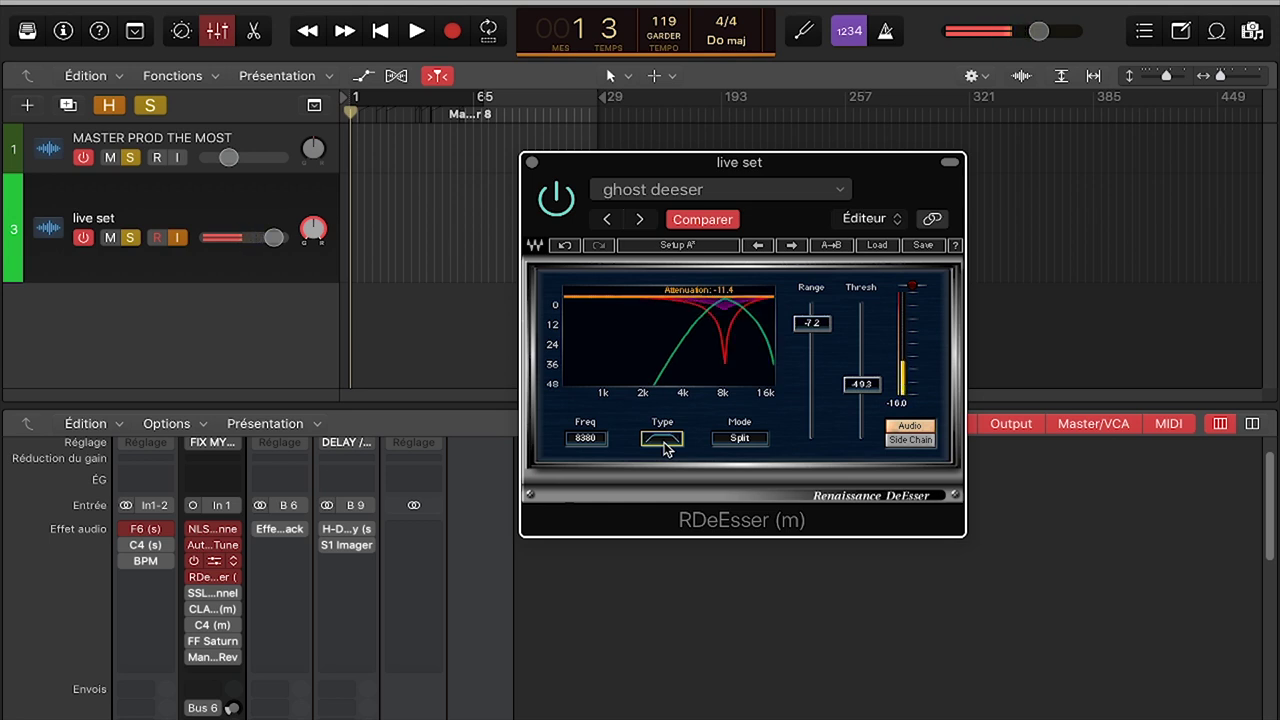
left_click(664, 446)
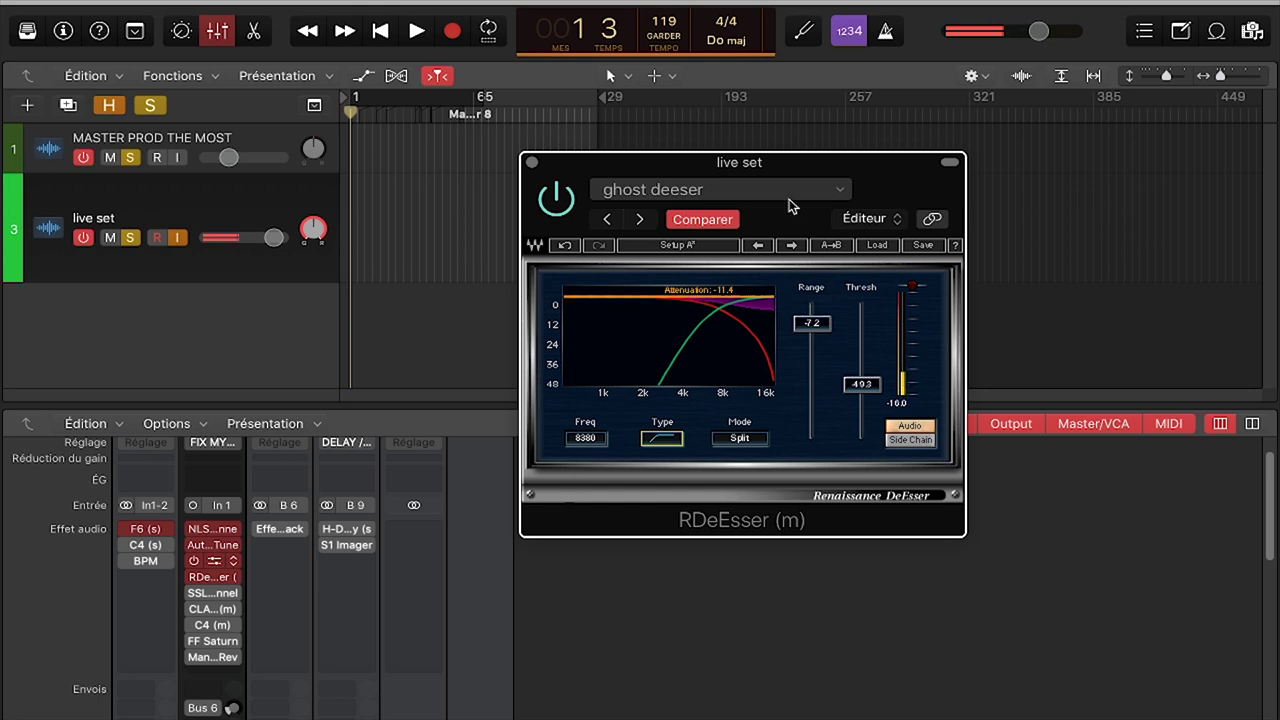
left_click(531, 163)
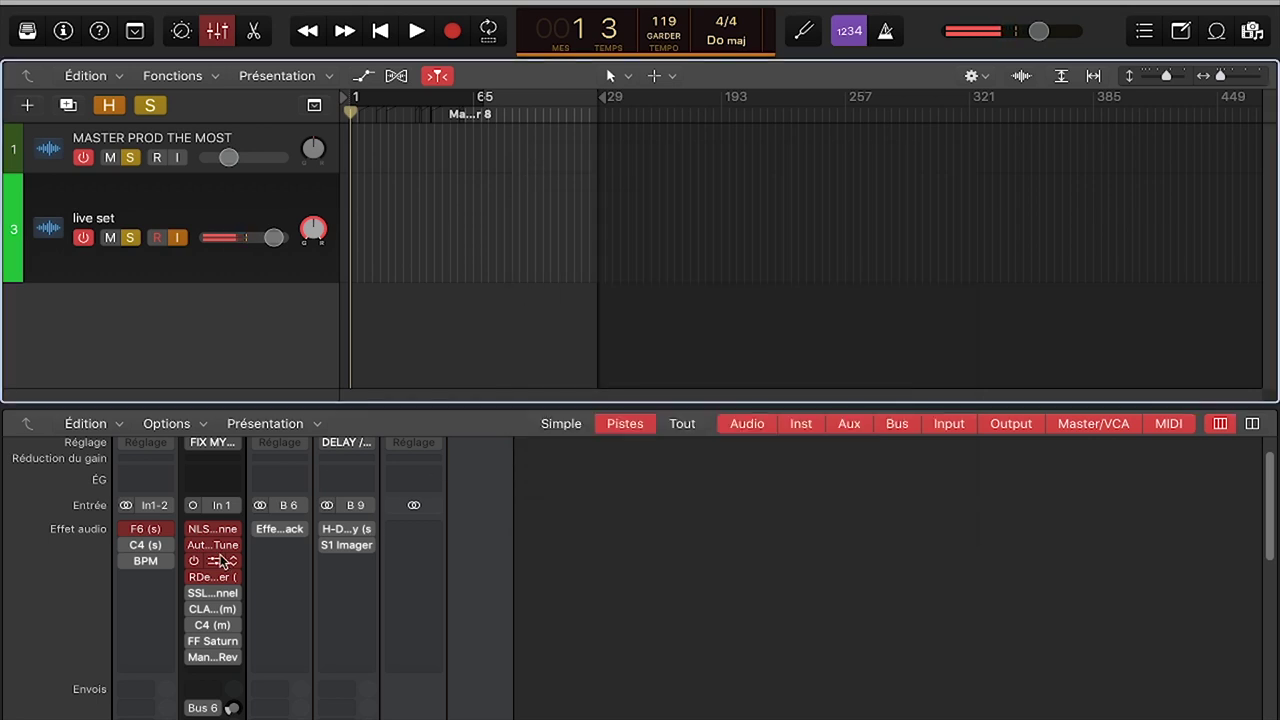
- Open and enable the SSL E-Channel on the live set track, and bypass and re-enable it to compare the vocal
left_click(212, 596)
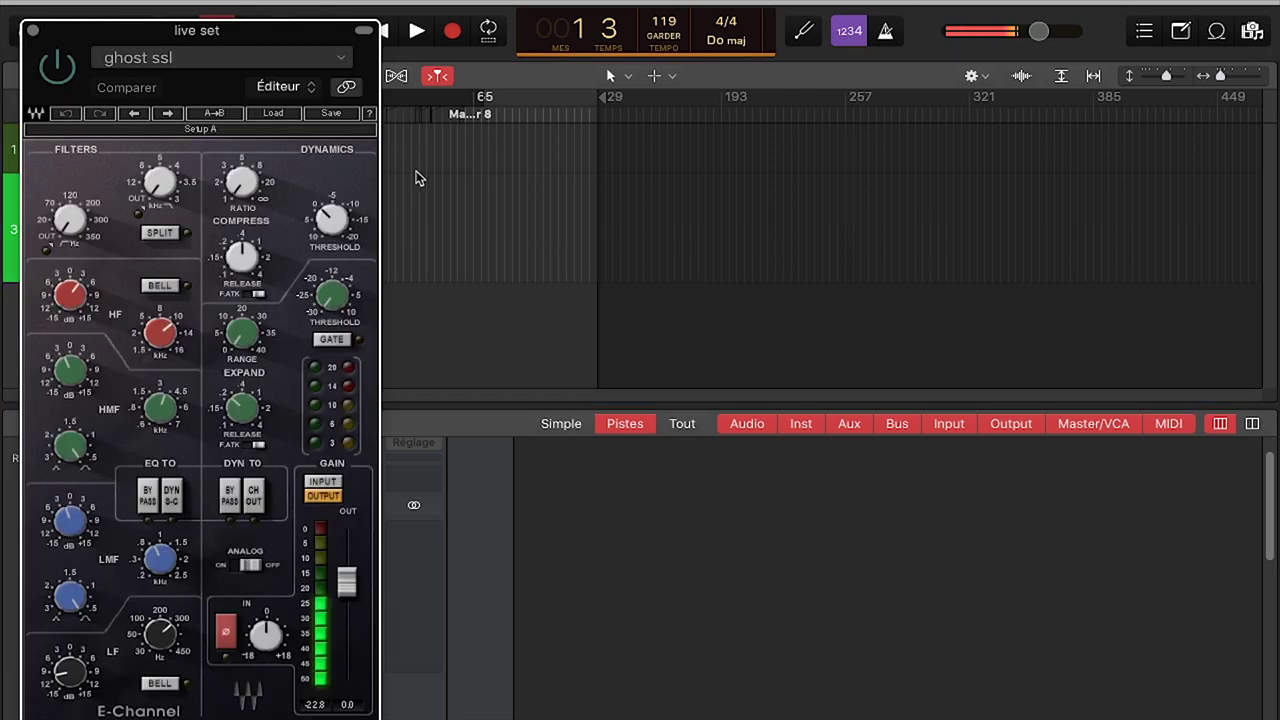
left_click_drag(279, 35, 882, 64)
left_click_drag(1047, 11, 1065, 11)
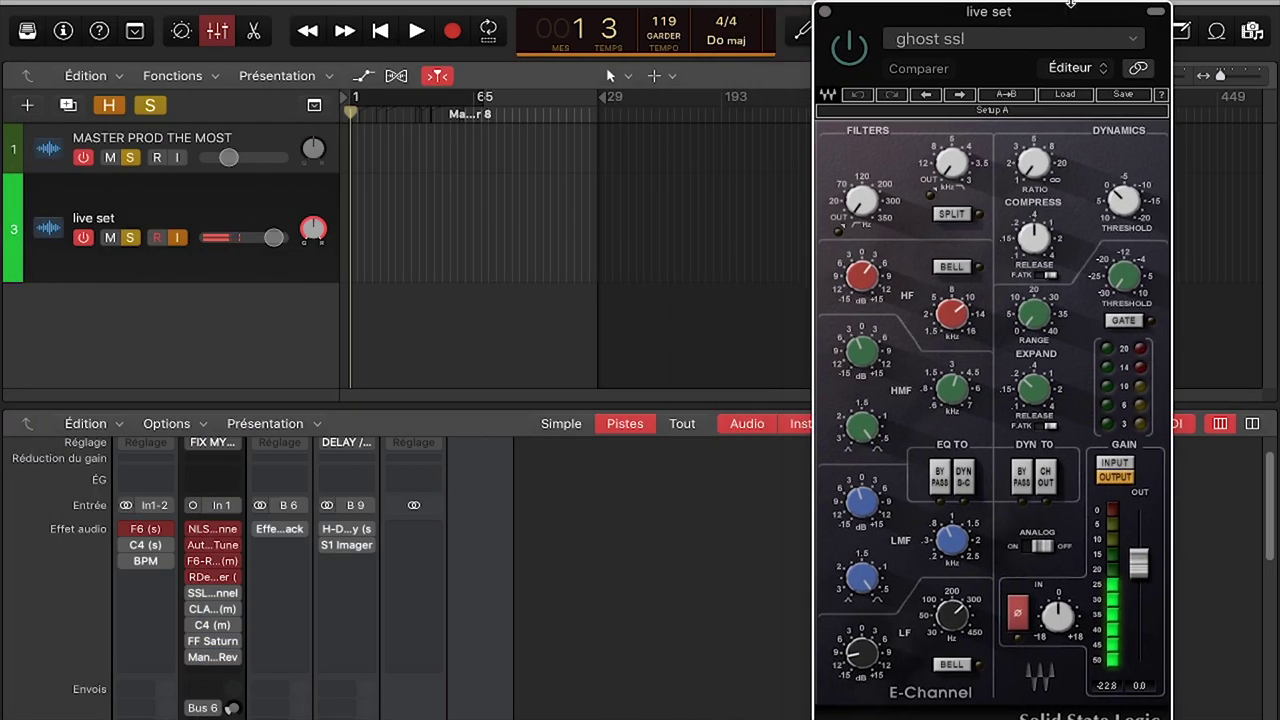
left_click(849, 50)
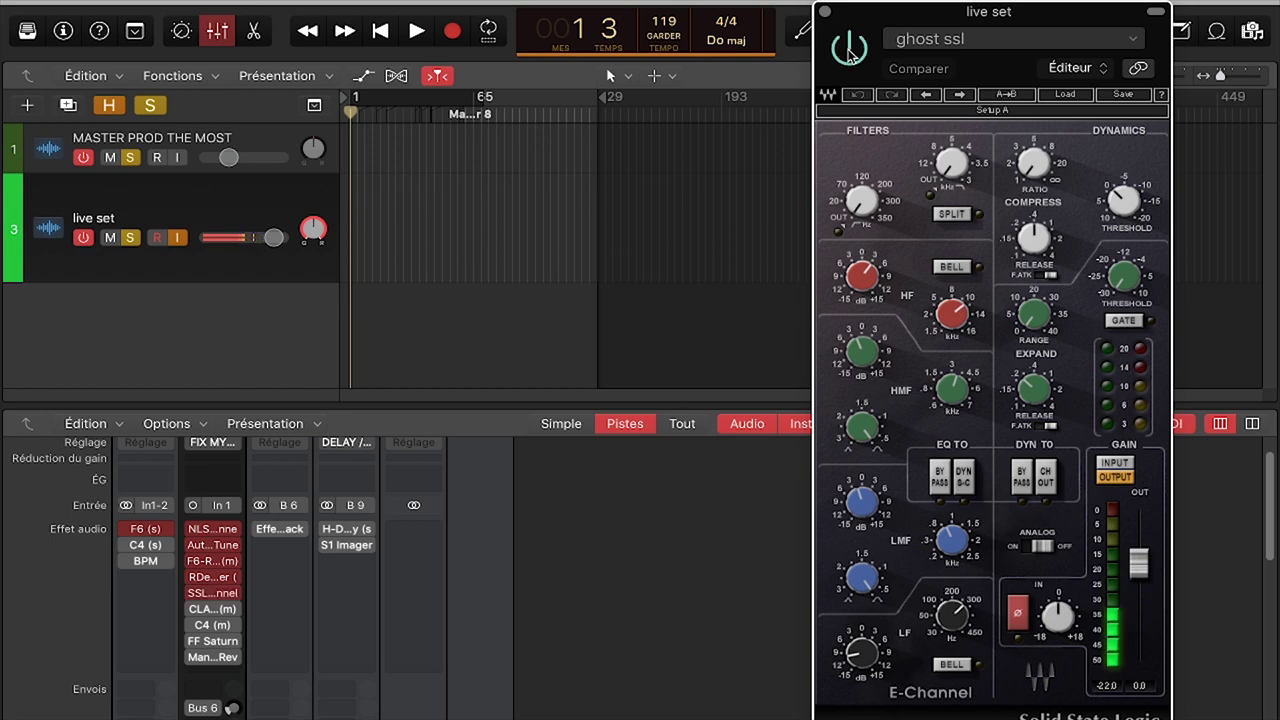
left_click(849, 52)
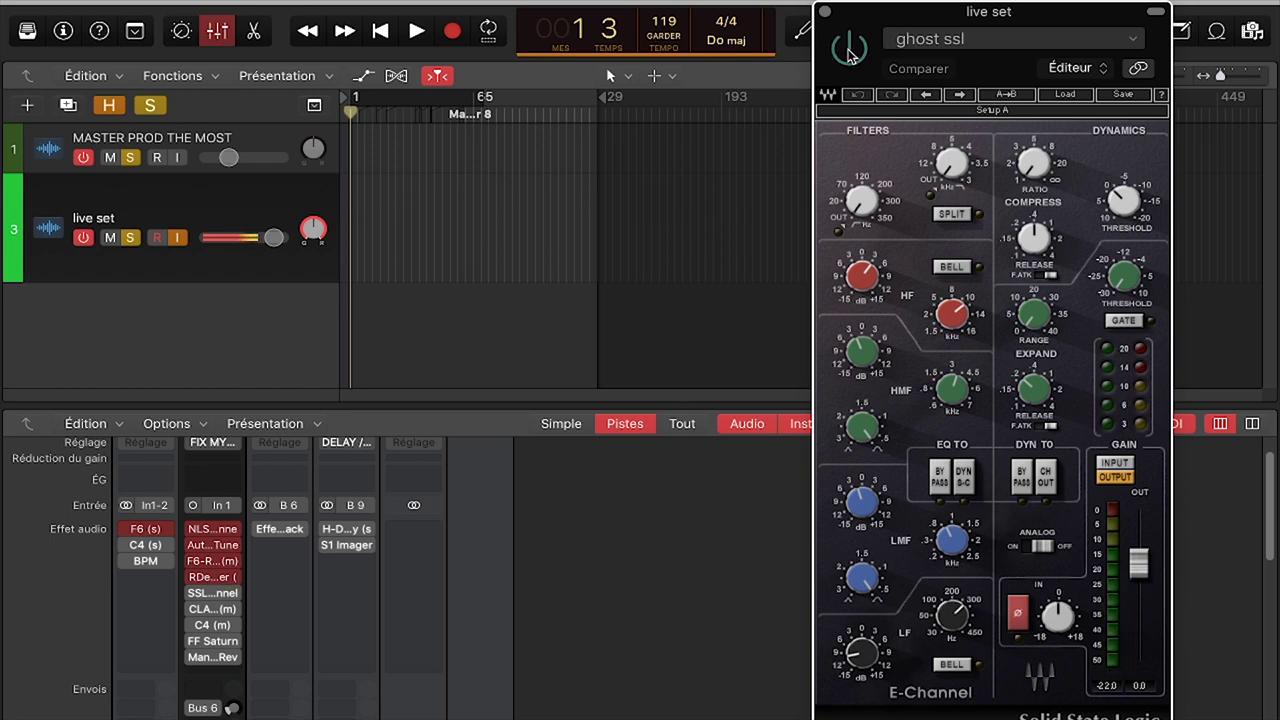
left_click(849, 52)
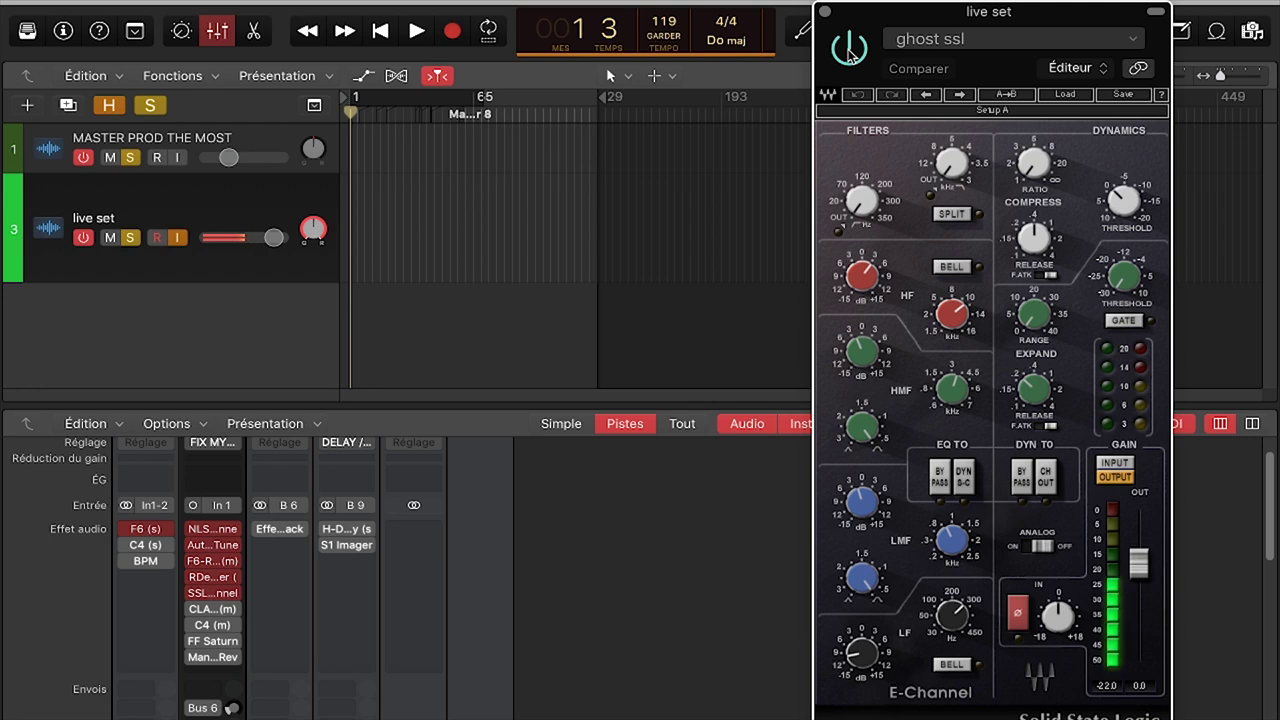
- Adjust the E-Channel's LF gain and frequency and its HF gain, and close the plug-in
left_click_drag(862, 652, 862, 590)
left_click_drag(862, 652, 862, 634)
mouse_move(952, 617)
left_mouse_down()
mouse_move(952, 632)
mouse_move(952, 595)
left_mouse_up()
left_click_drag(861, 652, 864, 656)
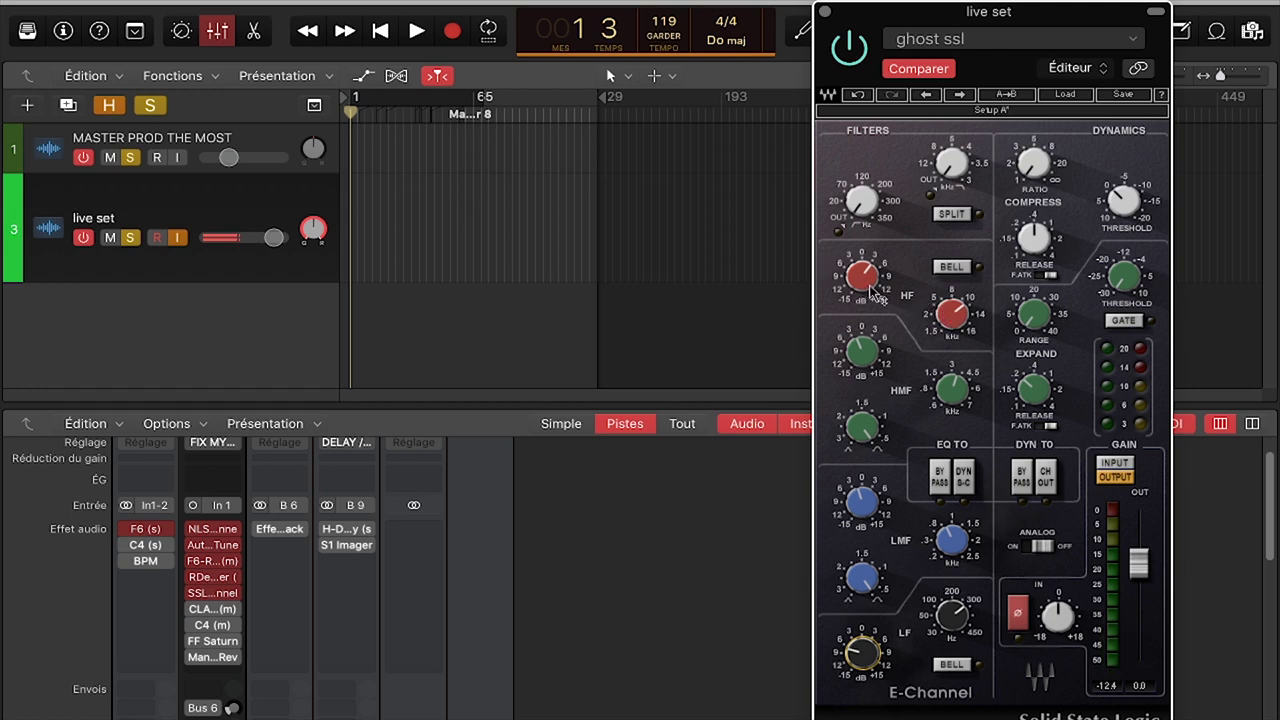
left_click_drag(878, 283, 878, 322)
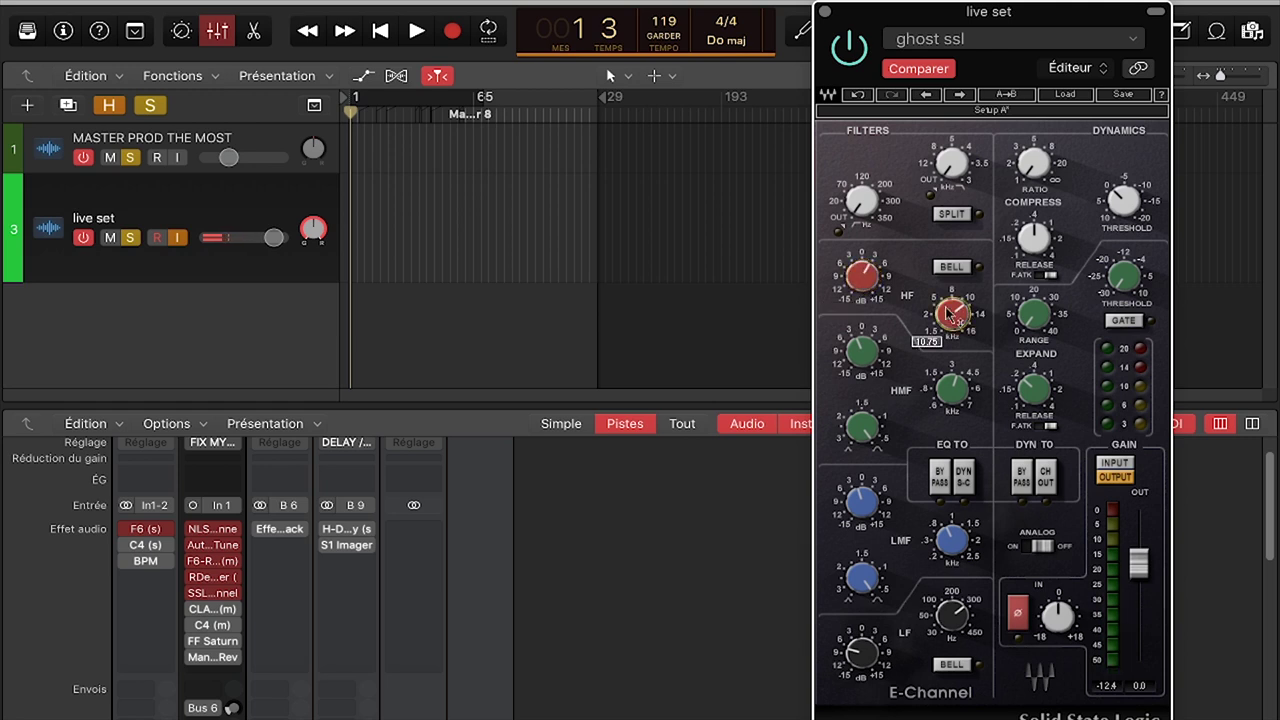
left_click(825, 13)
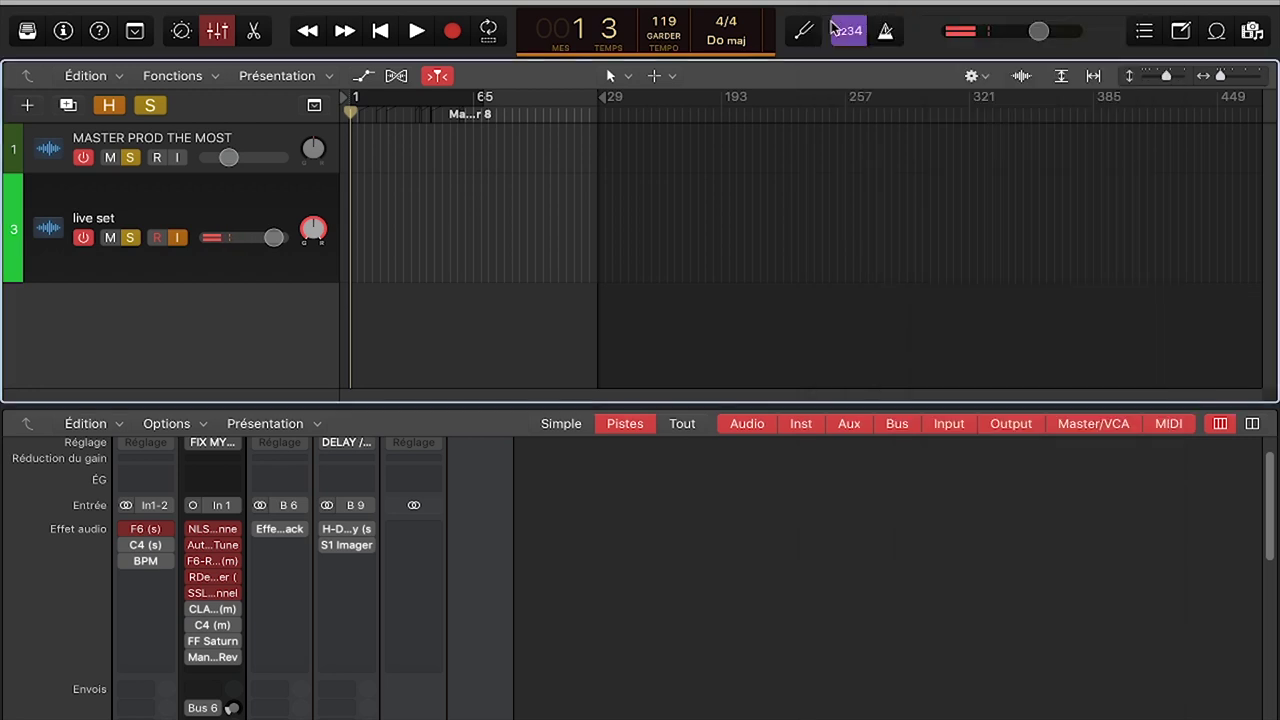
- Lower the live set track volume to -13.0 dB, and enable and open the CLA-76 compressor on that track
left_click(195, 612)
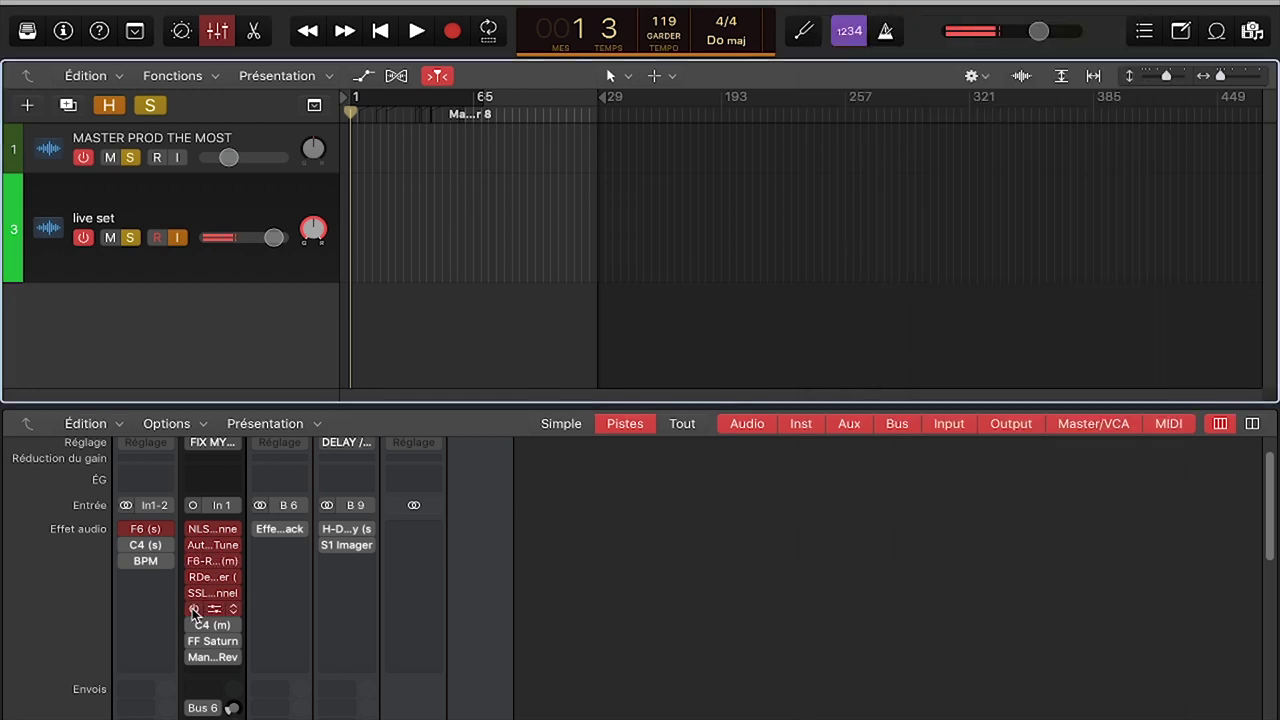
left_click_drag(273, 237, 256, 237)
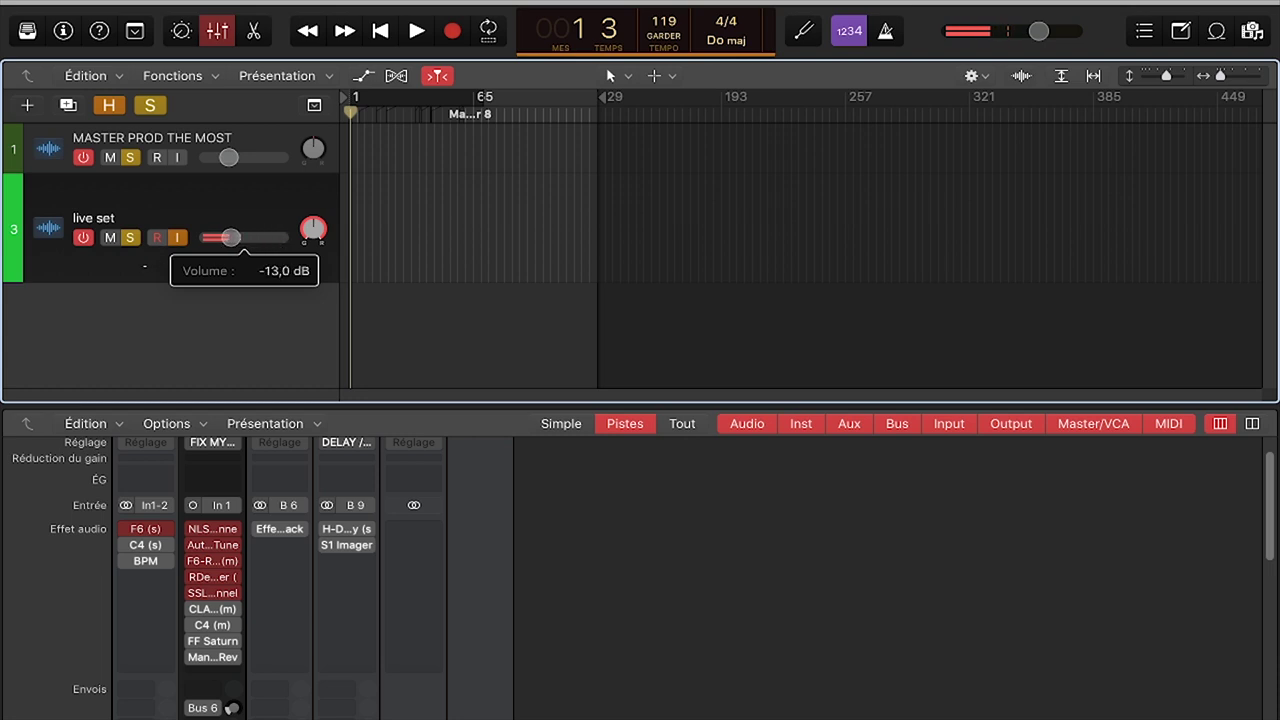
mouse_move(208, 612)
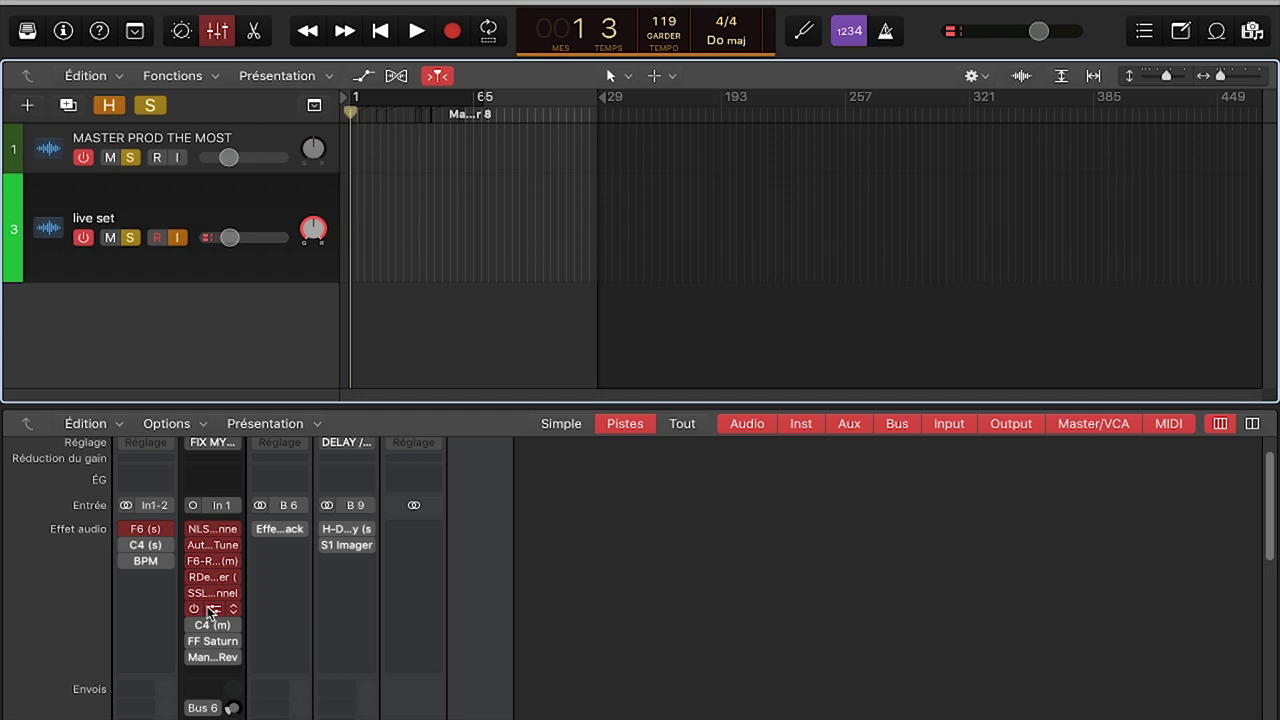
left_click(210, 612)
left_click_drag(503, 71, 800, 281)
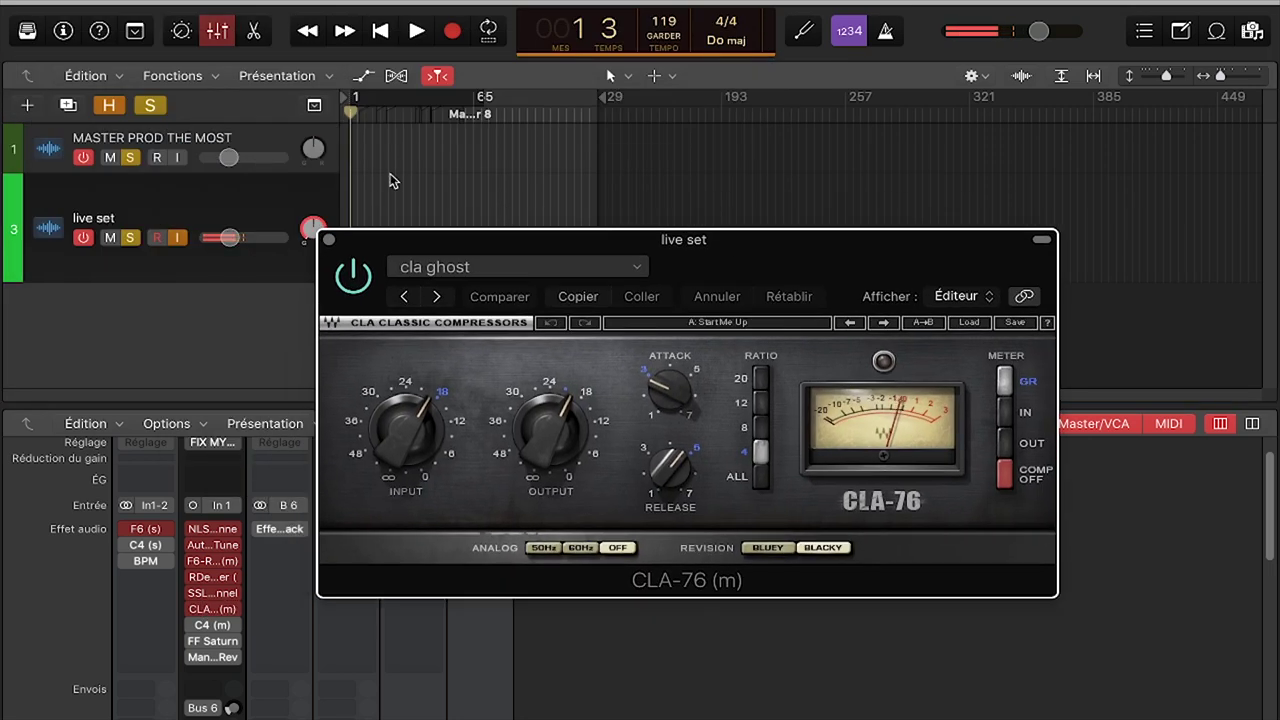
- Raise the live set track volume slightly, and bypass and re-enable the CLA-76 to compare the vocal
left_click_drag(205, 240, 233, 238)
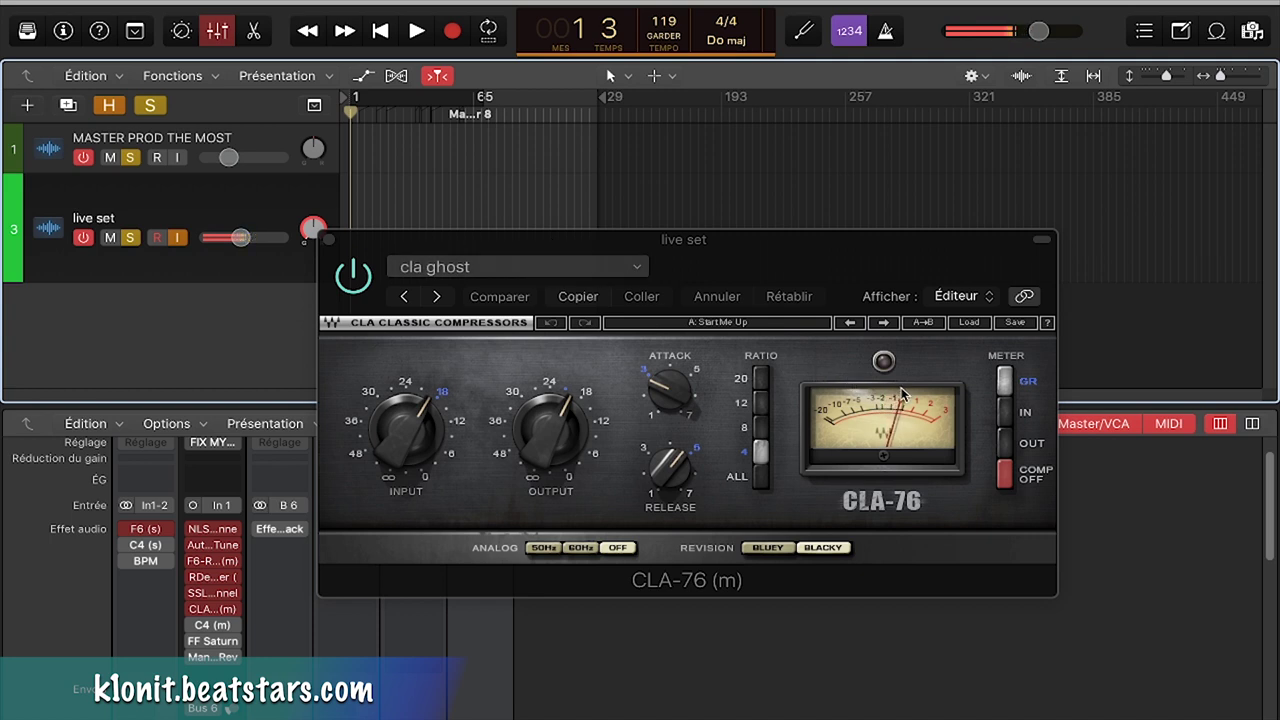
mouse_move(675, 456)
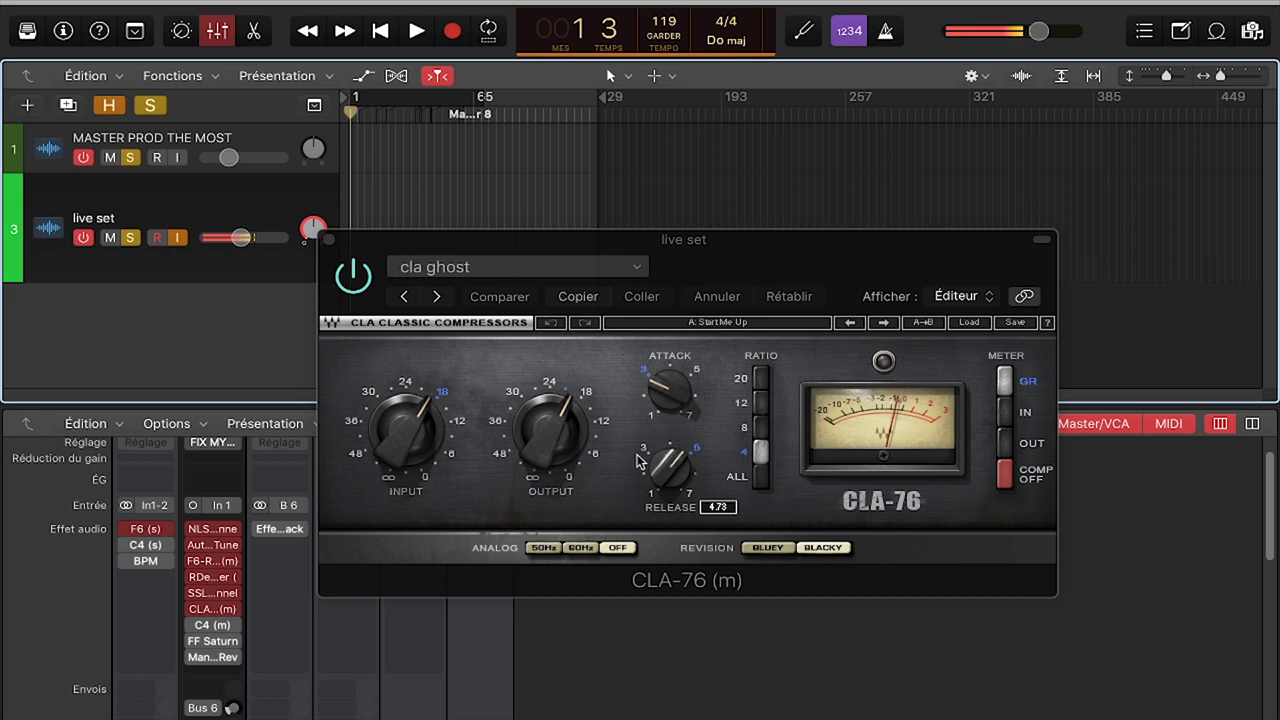
left_click(358, 283)
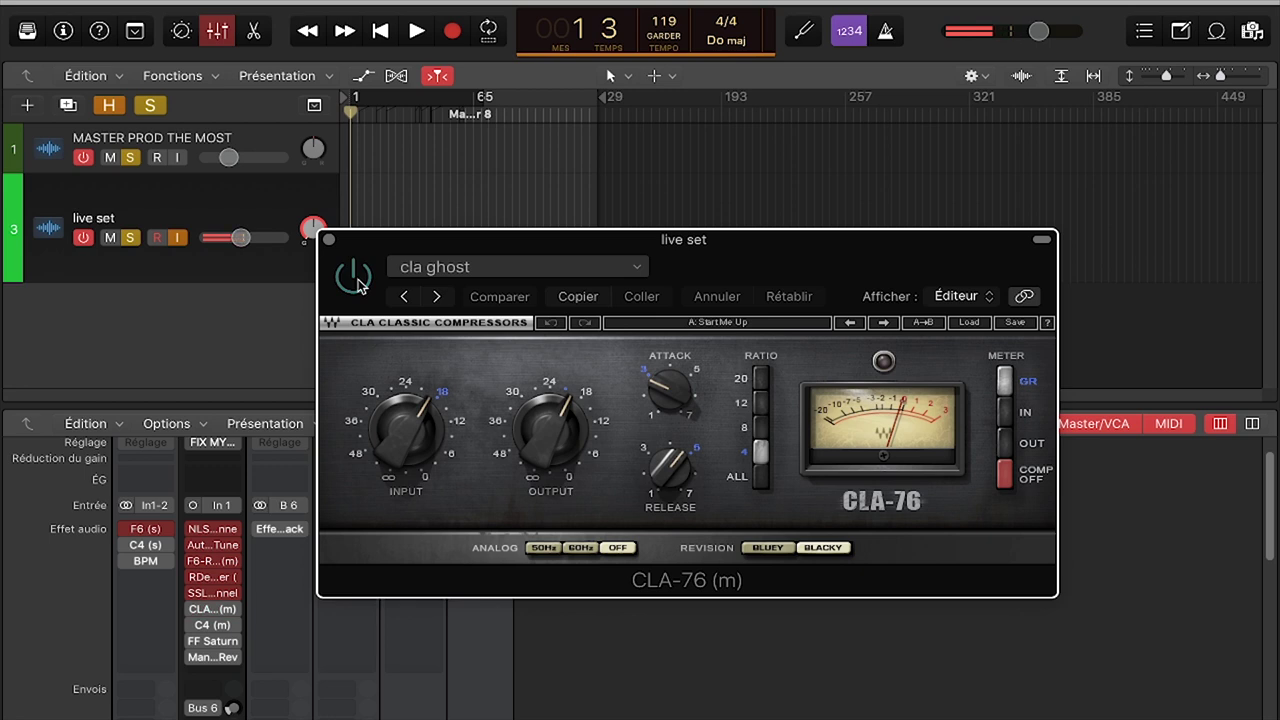
left_click(358, 283)
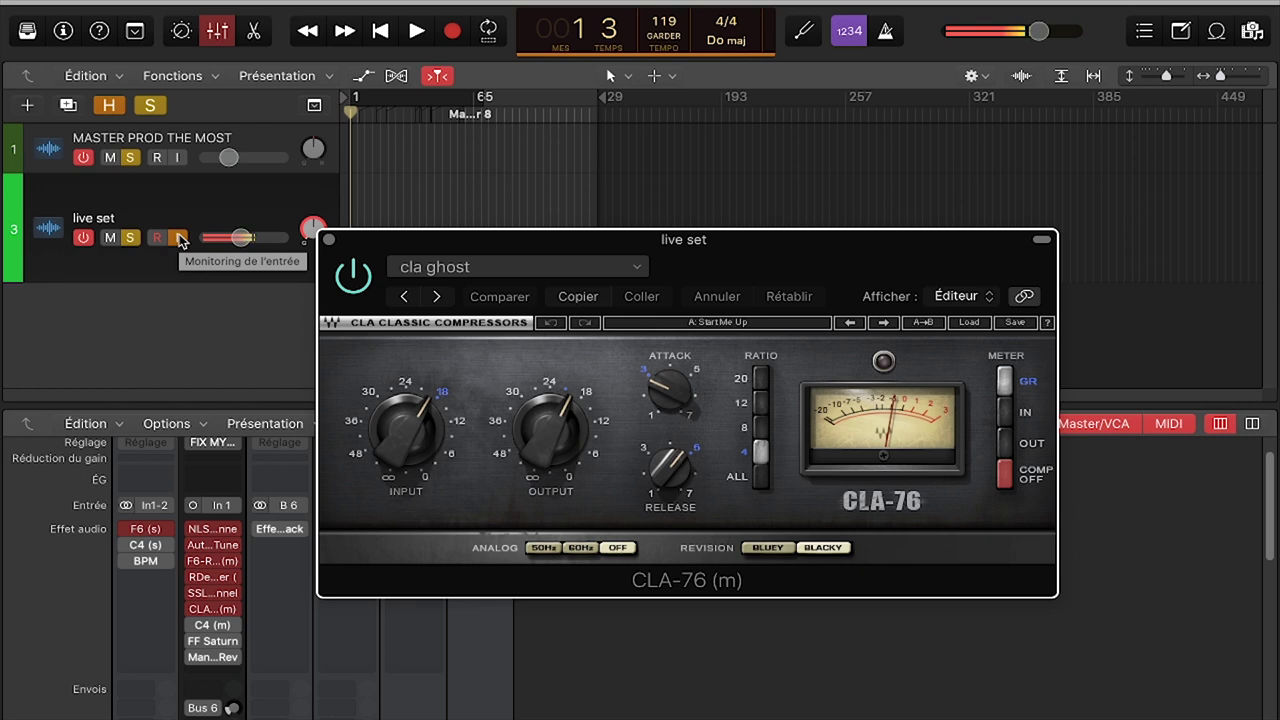
- Try a different output level and a release of 1.00 on the CLA-76, reverting each change, and close the compressor
mouse_move(546, 457)
left_mouse_down()
mouse_move(546, 510)
mouse_move(546, 447)
left_mouse_up()
left_click(703, 298)
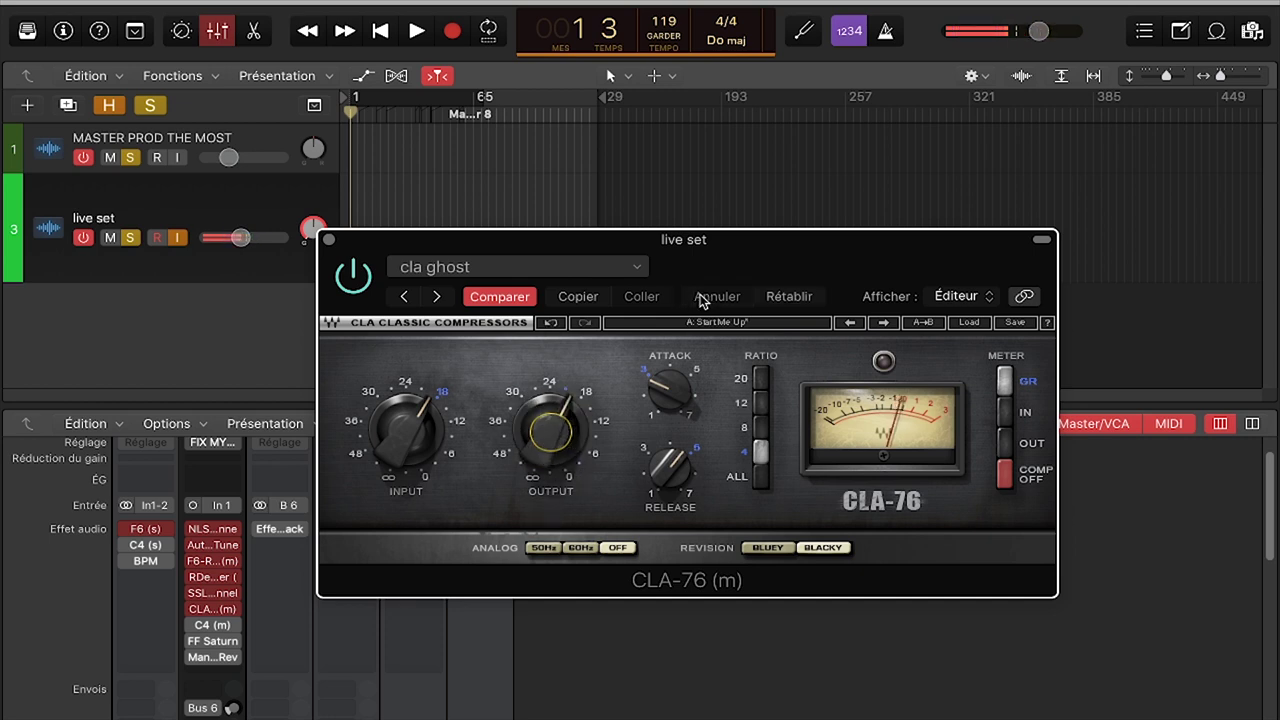
left_click(560, 447)
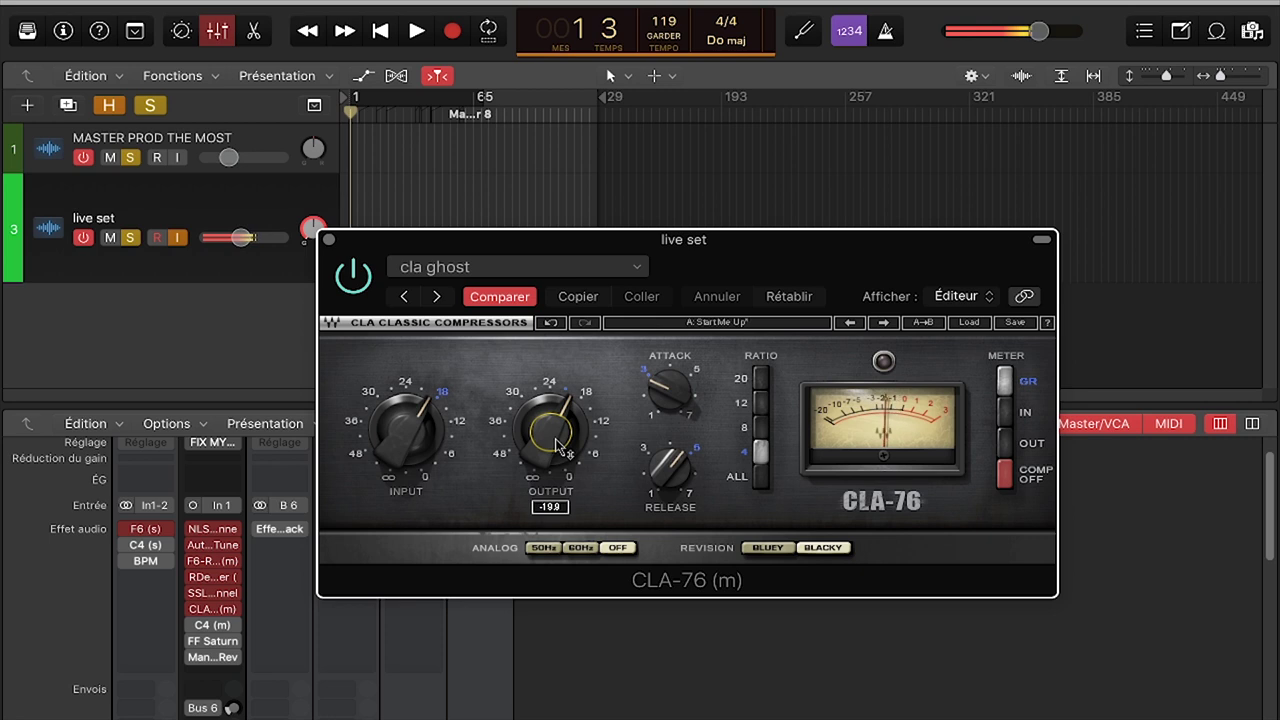
mouse_move(669, 480)
left_click_drag(669, 478, 669, 512)
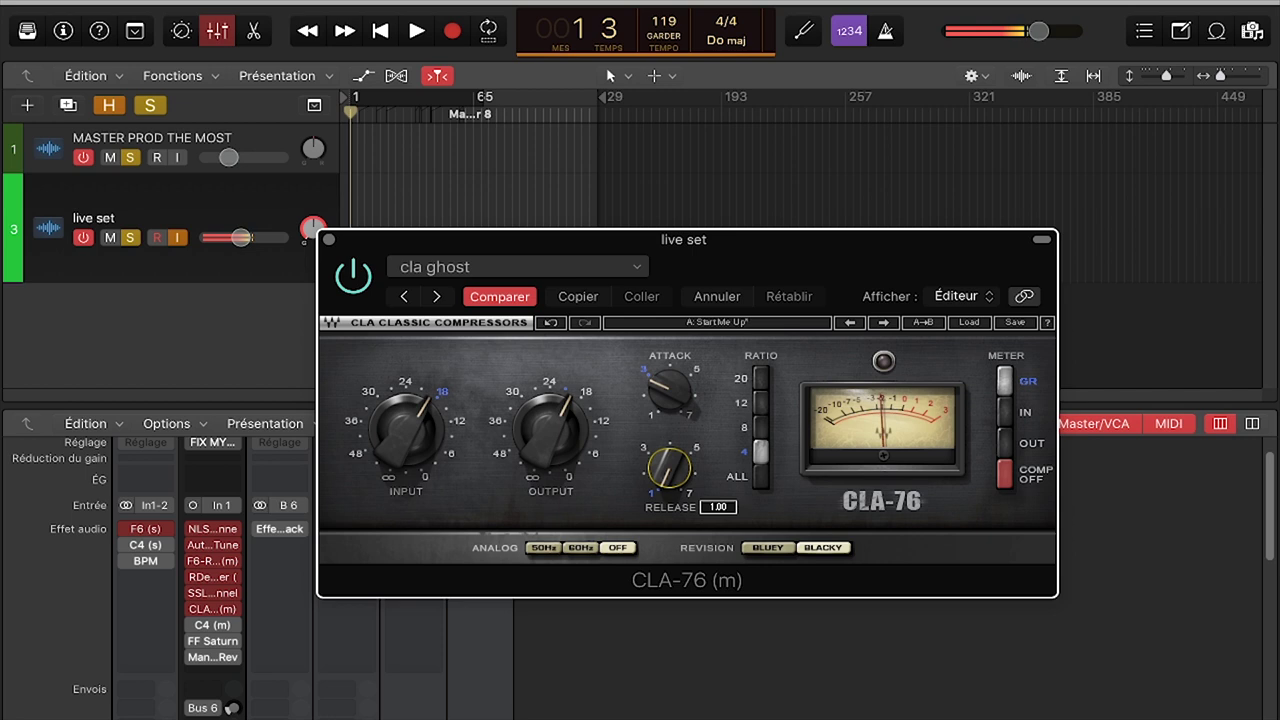
left_click_drag(669, 512, 669, 480)
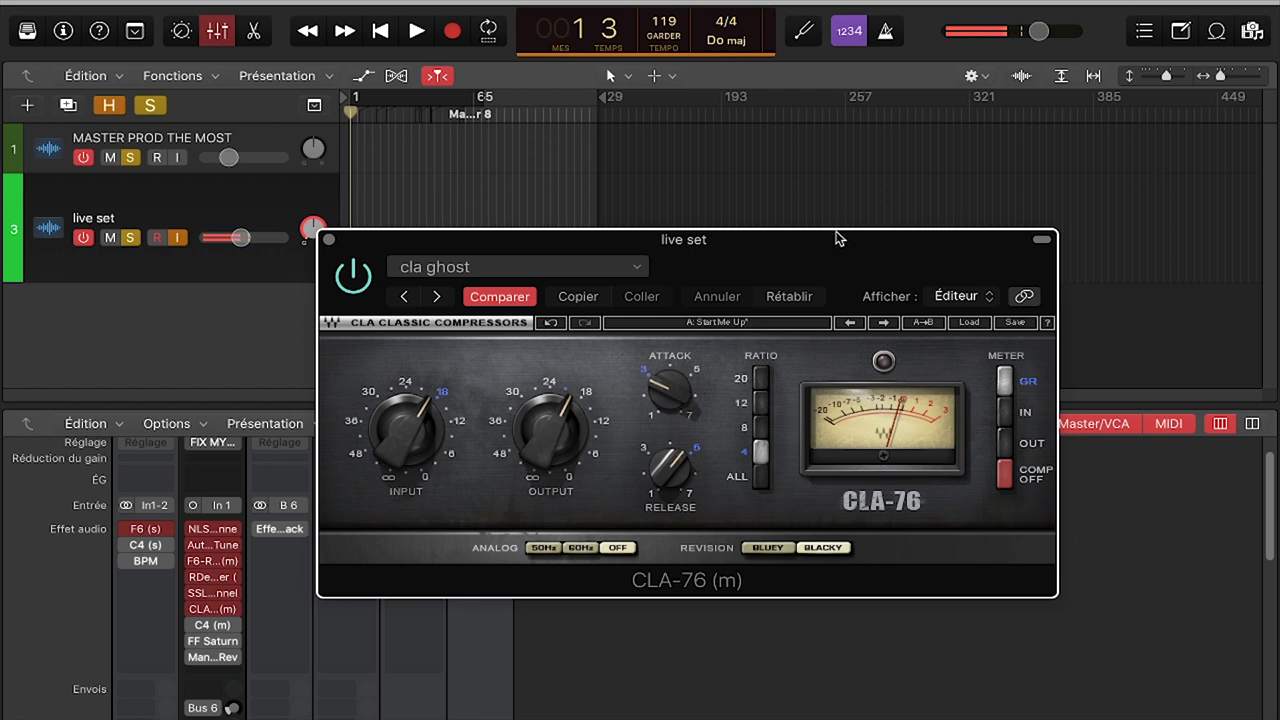
left_click_drag(837, 237, 913, 207)
left_click(405, 210)
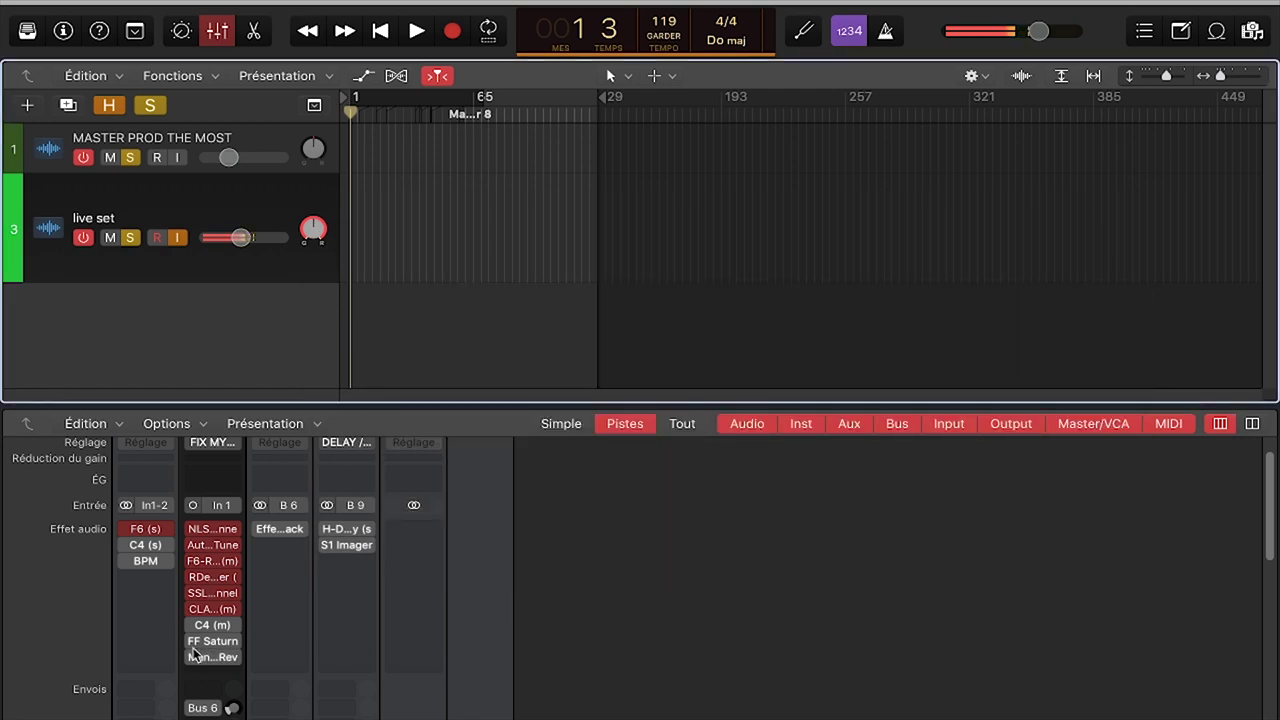
- Open and enable the C4 multiband processor on the live set track, and lower its output to 0.7
mouse_move(197, 630)
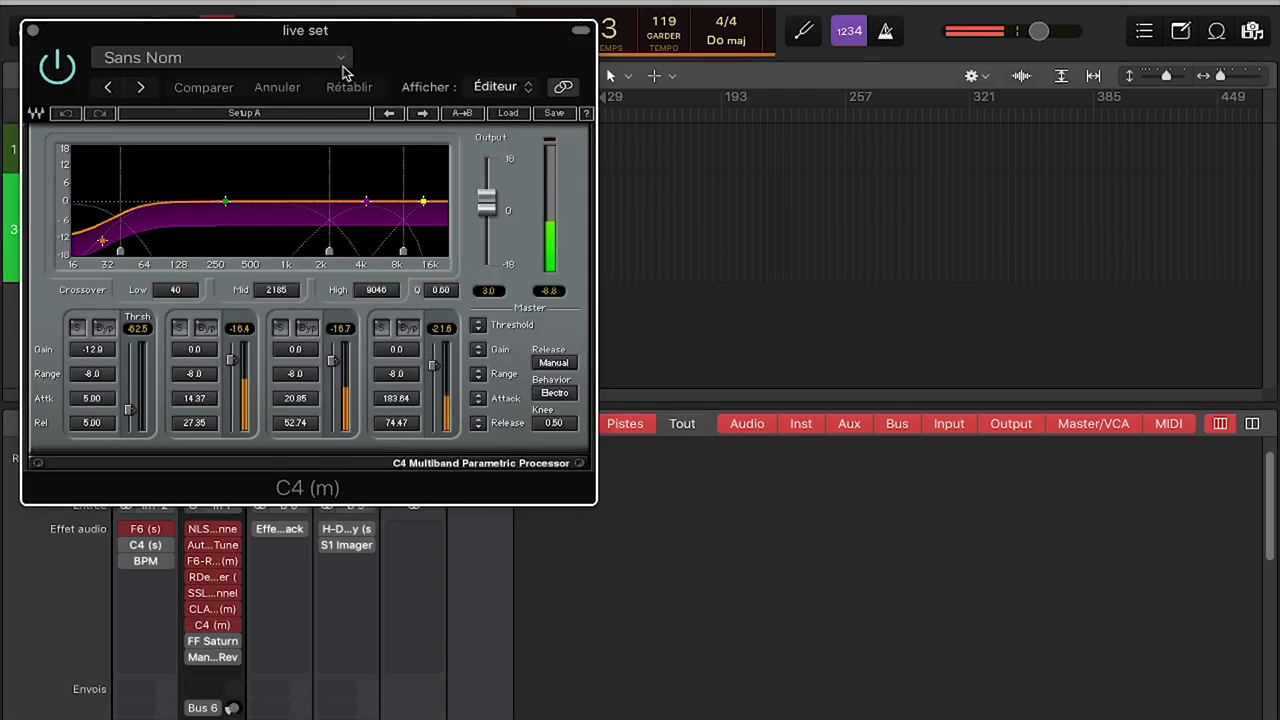
left_click_drag(343, 63, 813, 197)
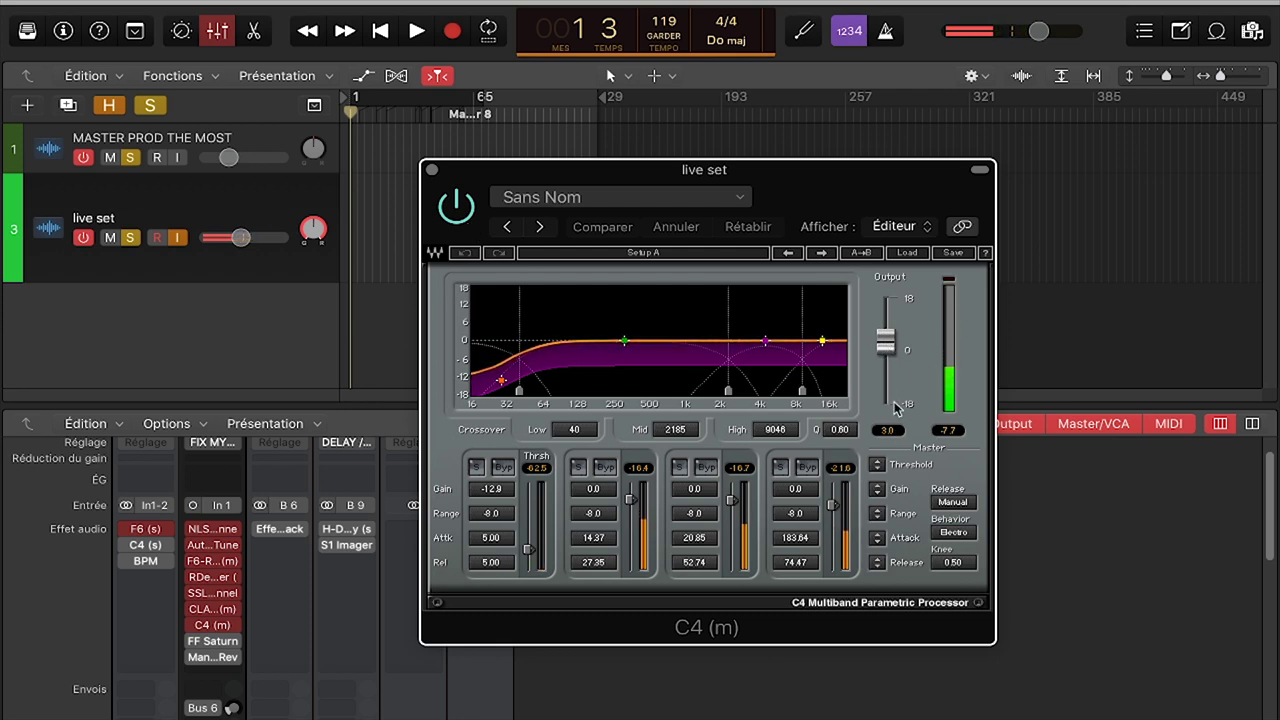
left_click_drag(886, 341, 886, 349)
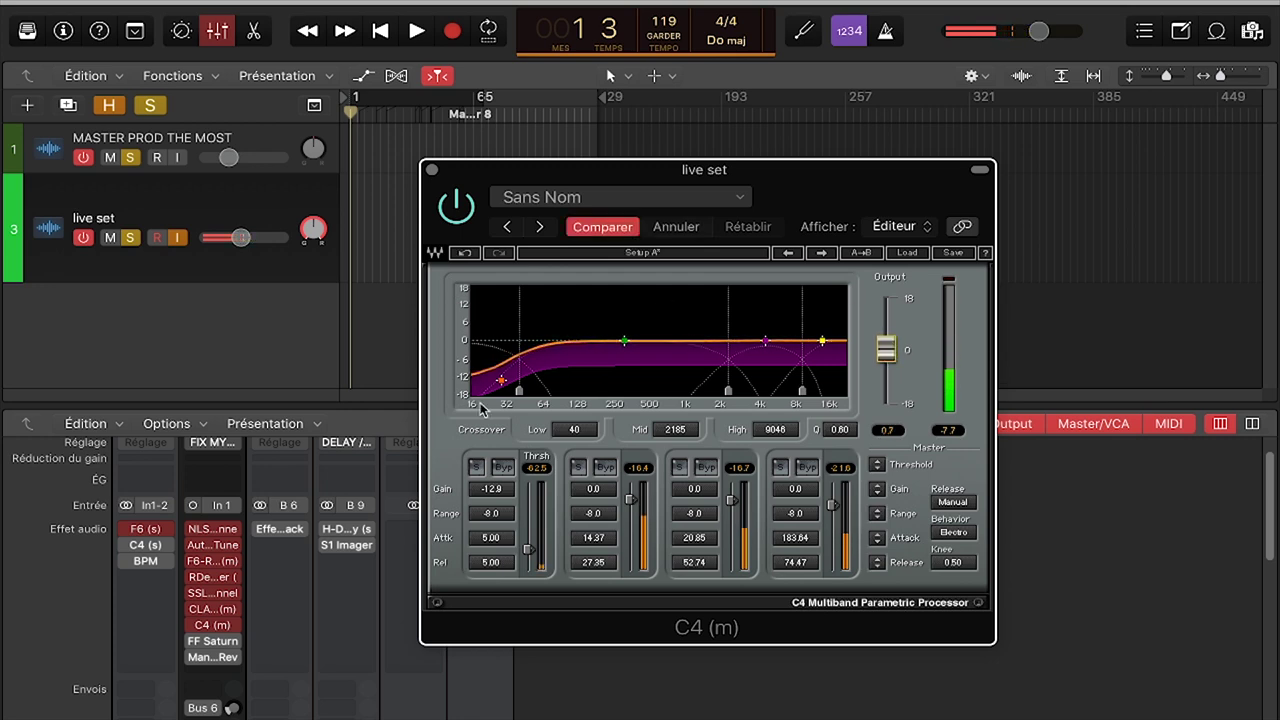
- Reopen the CLA-76 beside the C4, bypass and re-enable the C4 to compare levels, and close the CLA-76
mouse_move(215, 613)
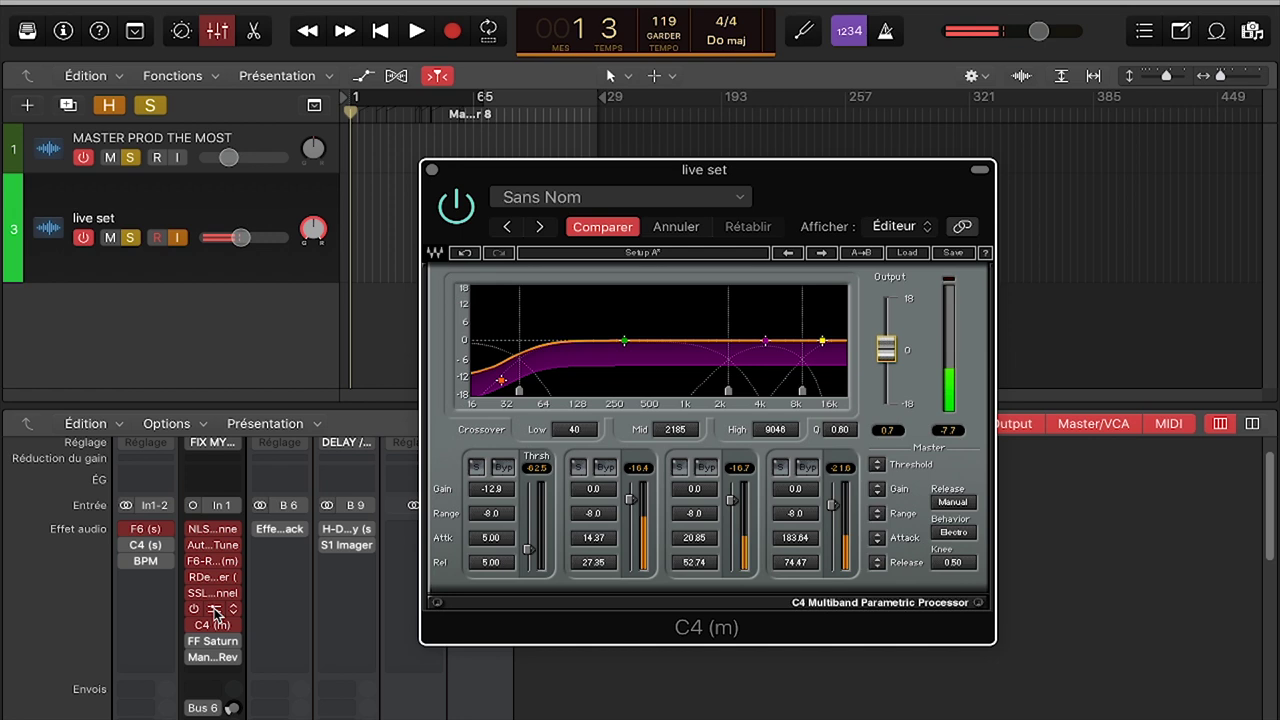
left_click(215, 613)
left_click_drag(830, 220, 491, 297)
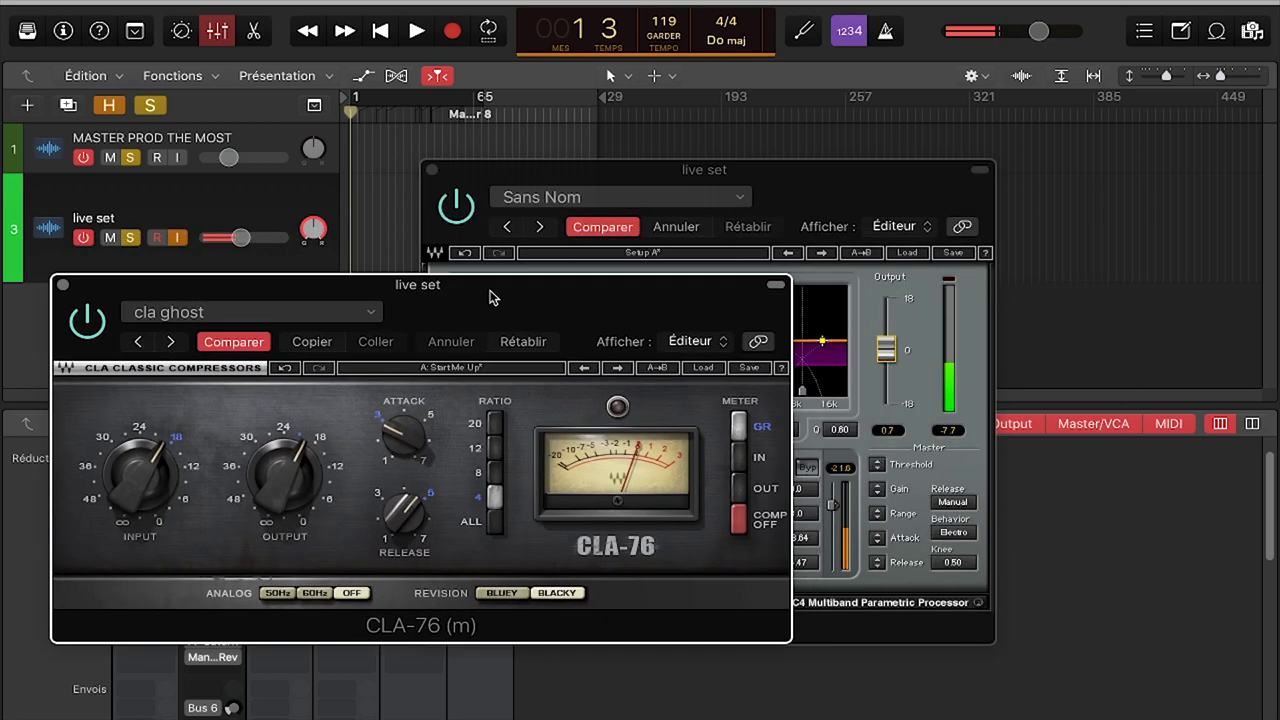
left_click(456, 207)
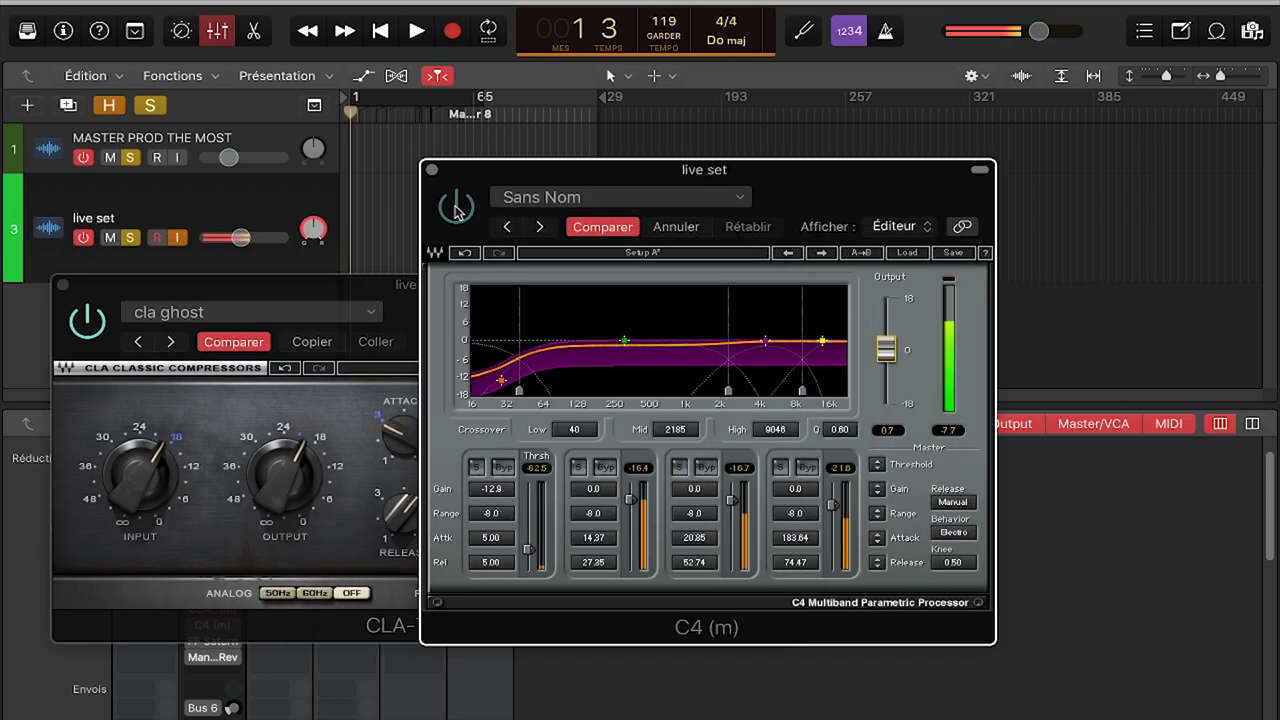
left_click(390, 293)
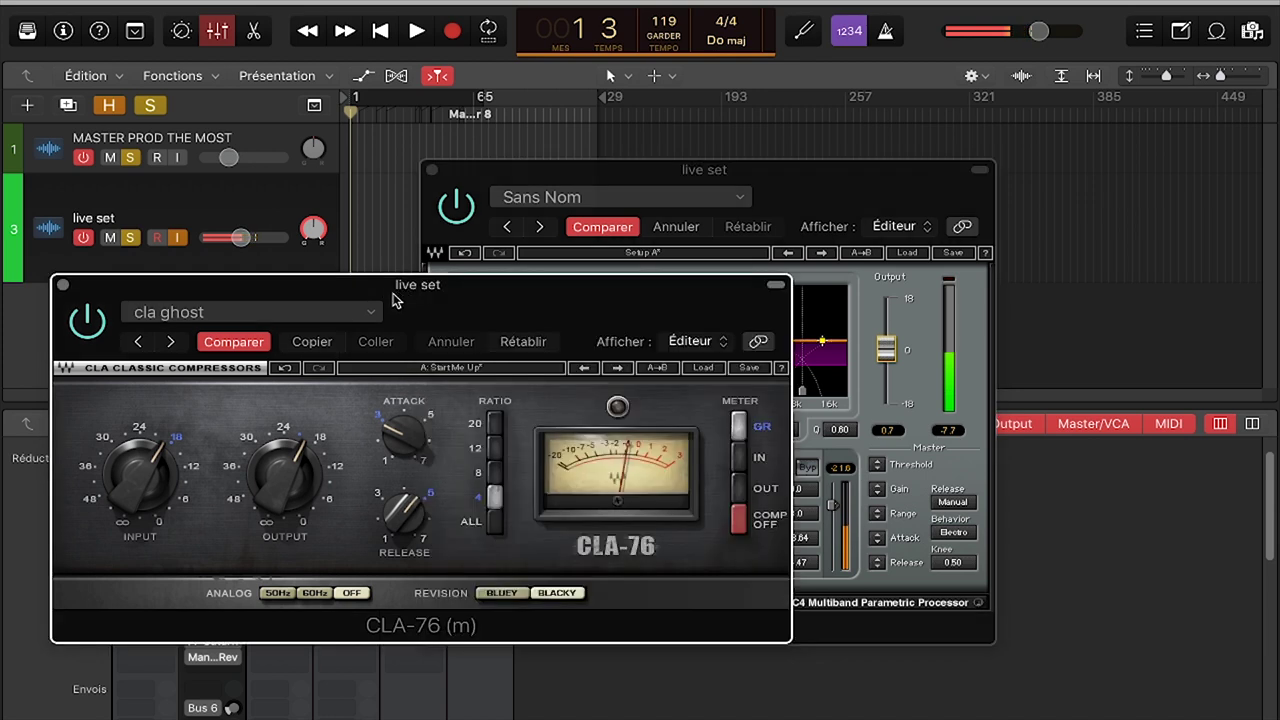
left_click(63, 285)
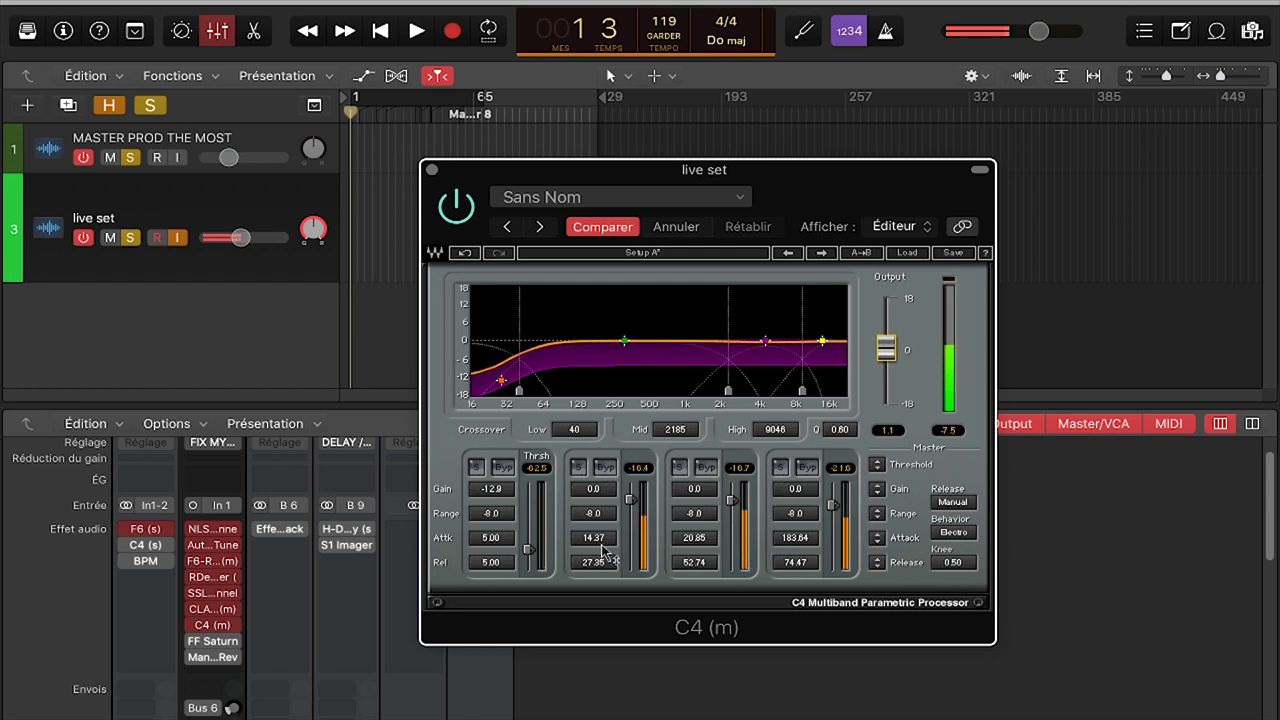
- Bypass and re-enable the C4's lowest band to compare the vocal's low end, and close the plug-in
left_click(503, 467)
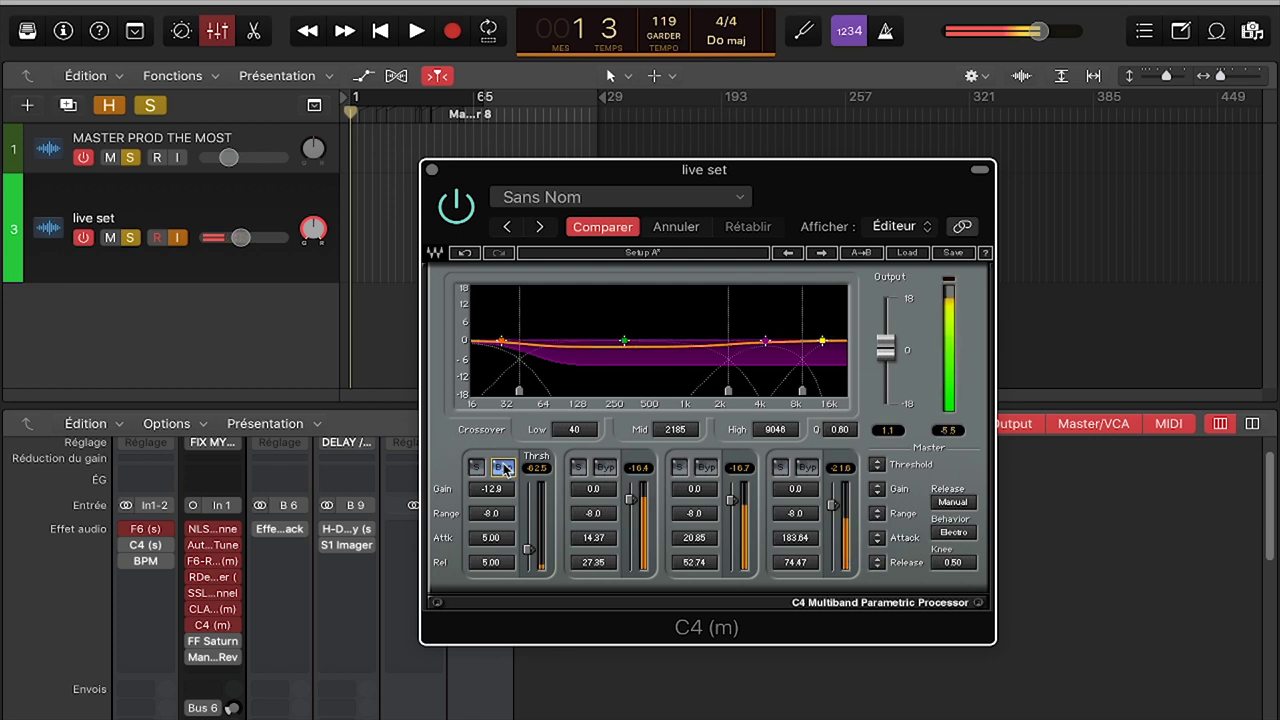
left_click(503, 467)
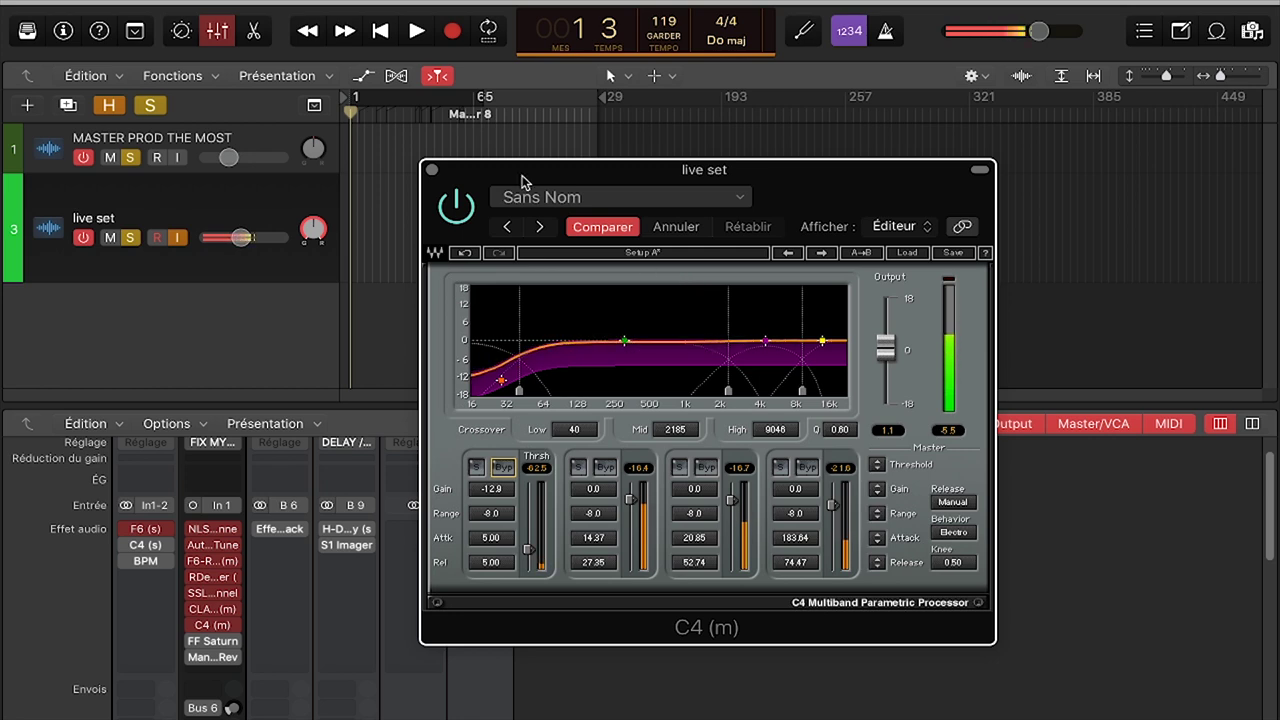
left_click(431, 169)
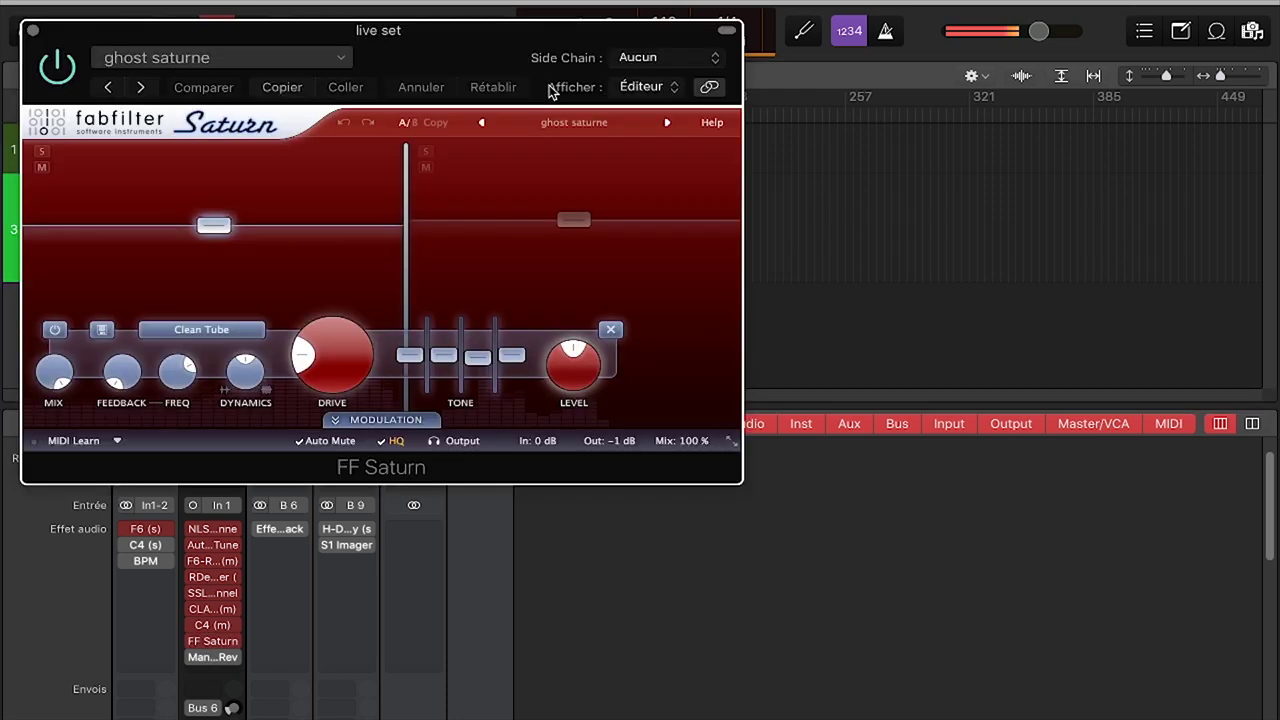
- Bypass and re-enable FabFilter Saturn several times to compare the vocal's saturation, and slightly lower the live set track's volume
left_click_drag(520, 28, 976, 151)
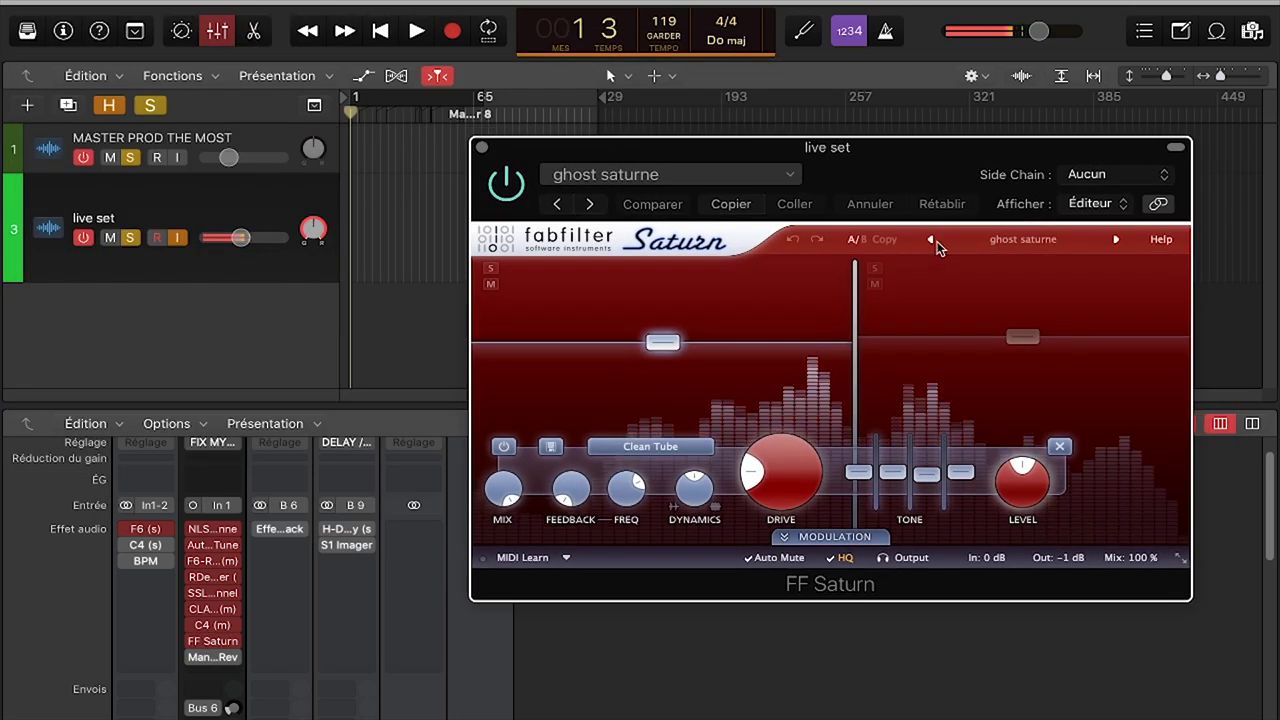
left_click_drag(893, 186, 887, 175)
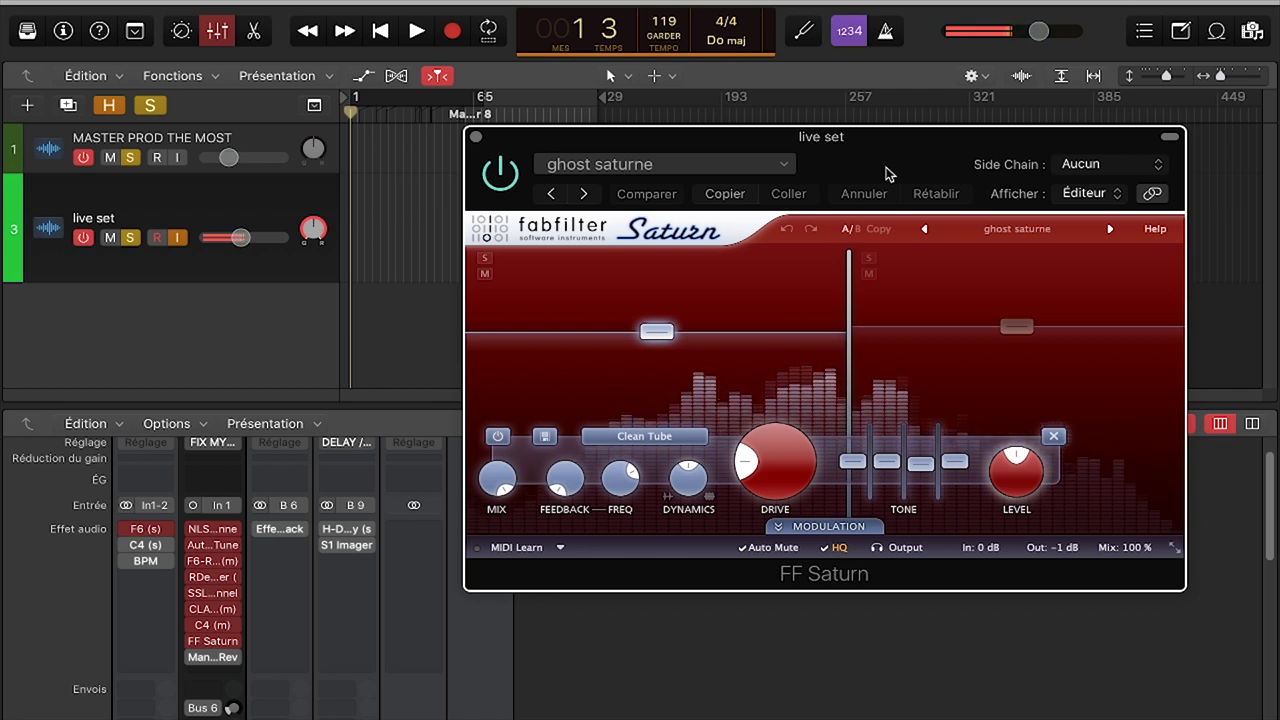
left_click(502, 174)
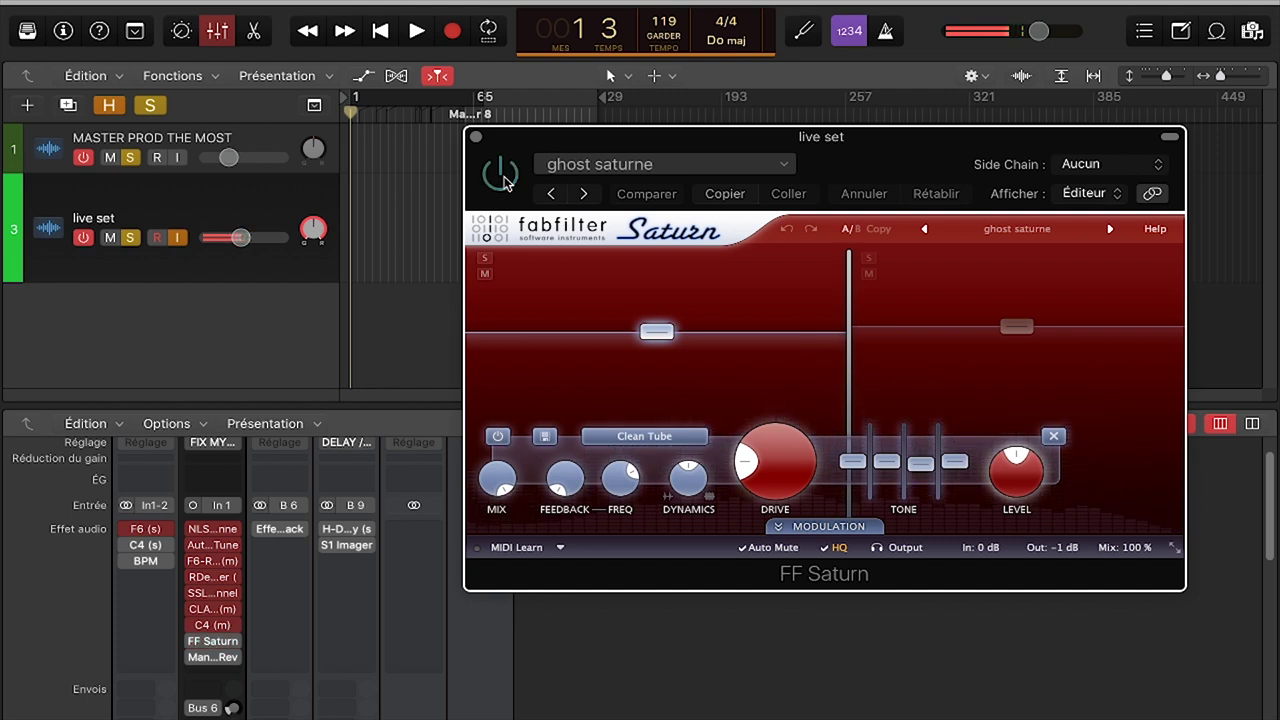
left_click(502, 175)
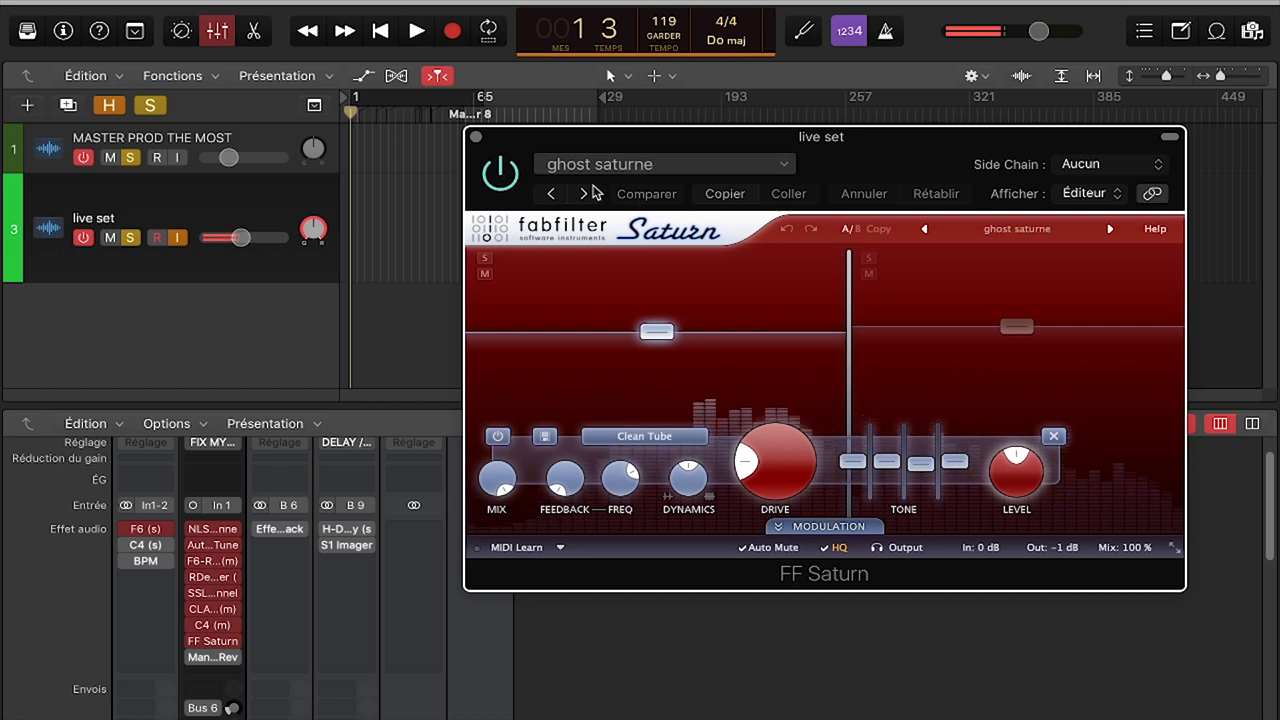
left_click(502, 176)
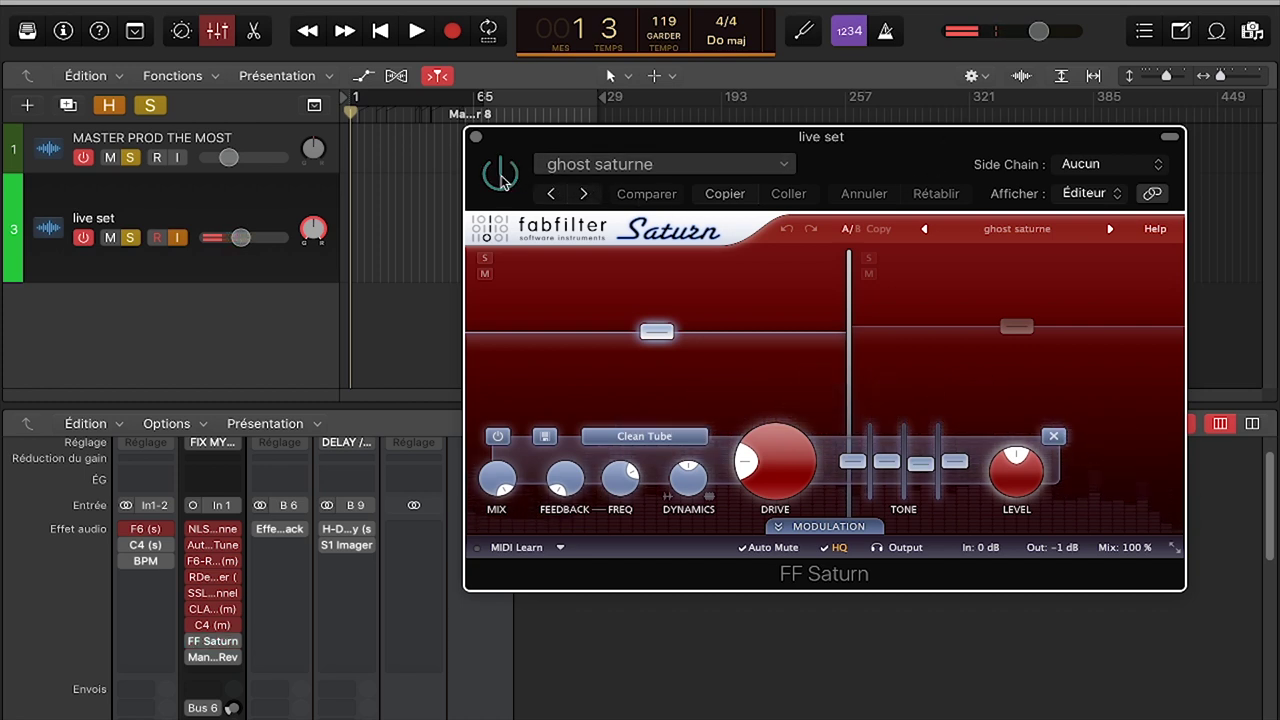
left_click(502, 176)
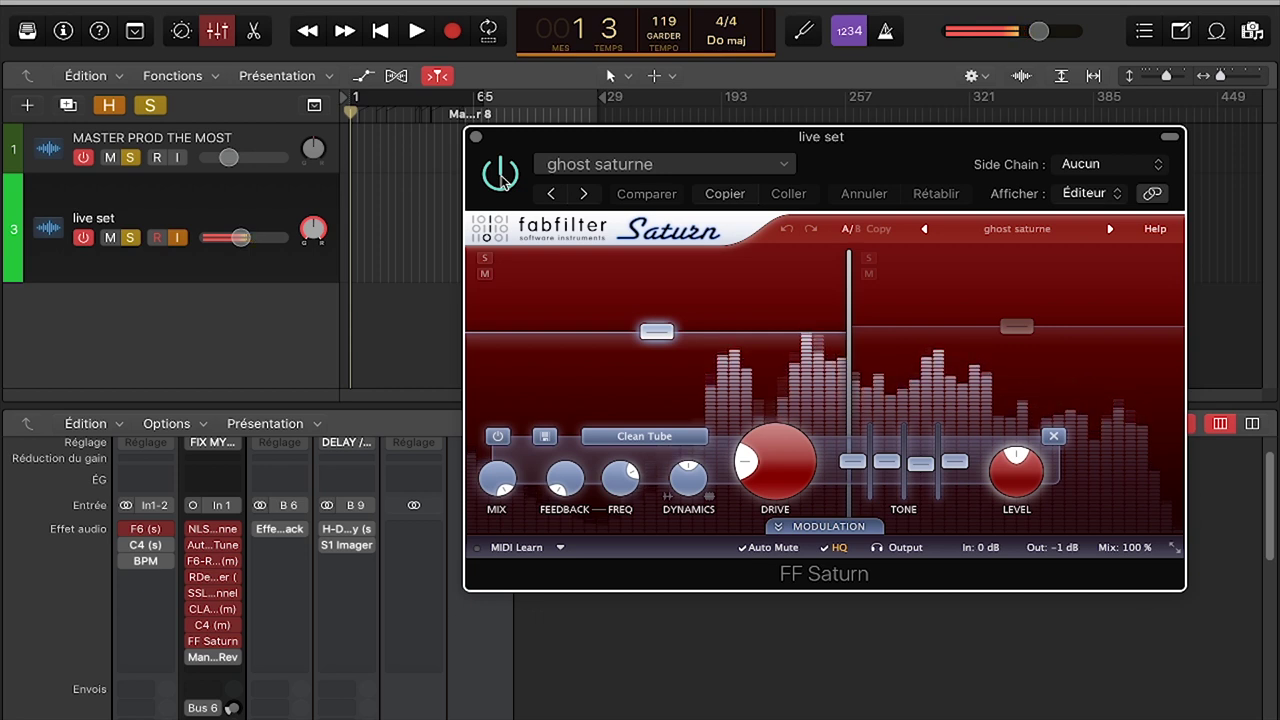
left_click(501, 175)
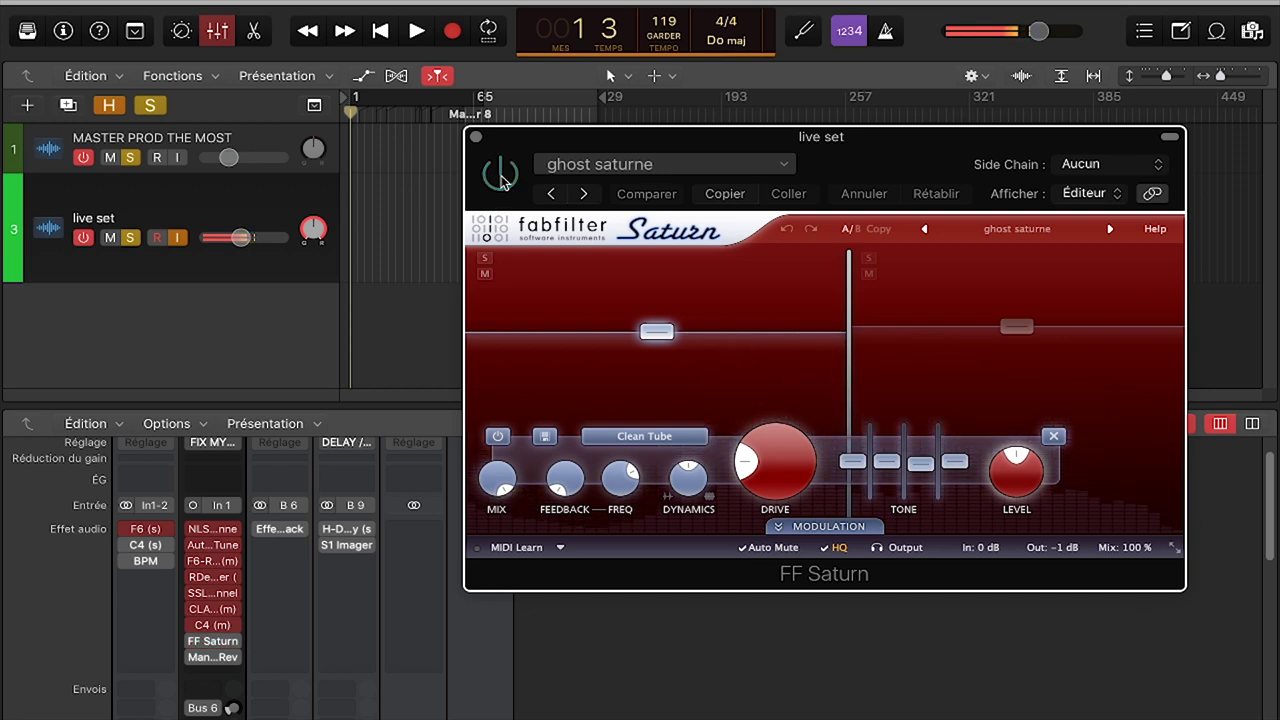
left_click(501, 175)
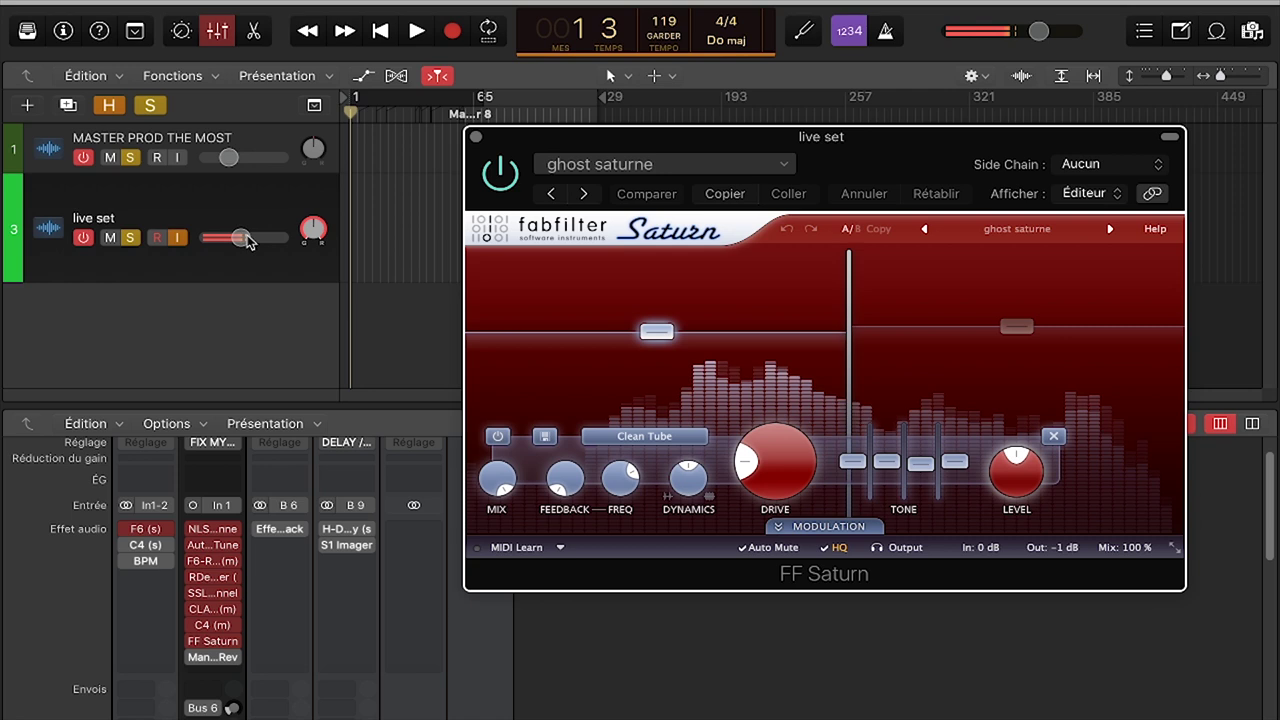
left_click_drag(243, 245, 233, 245)
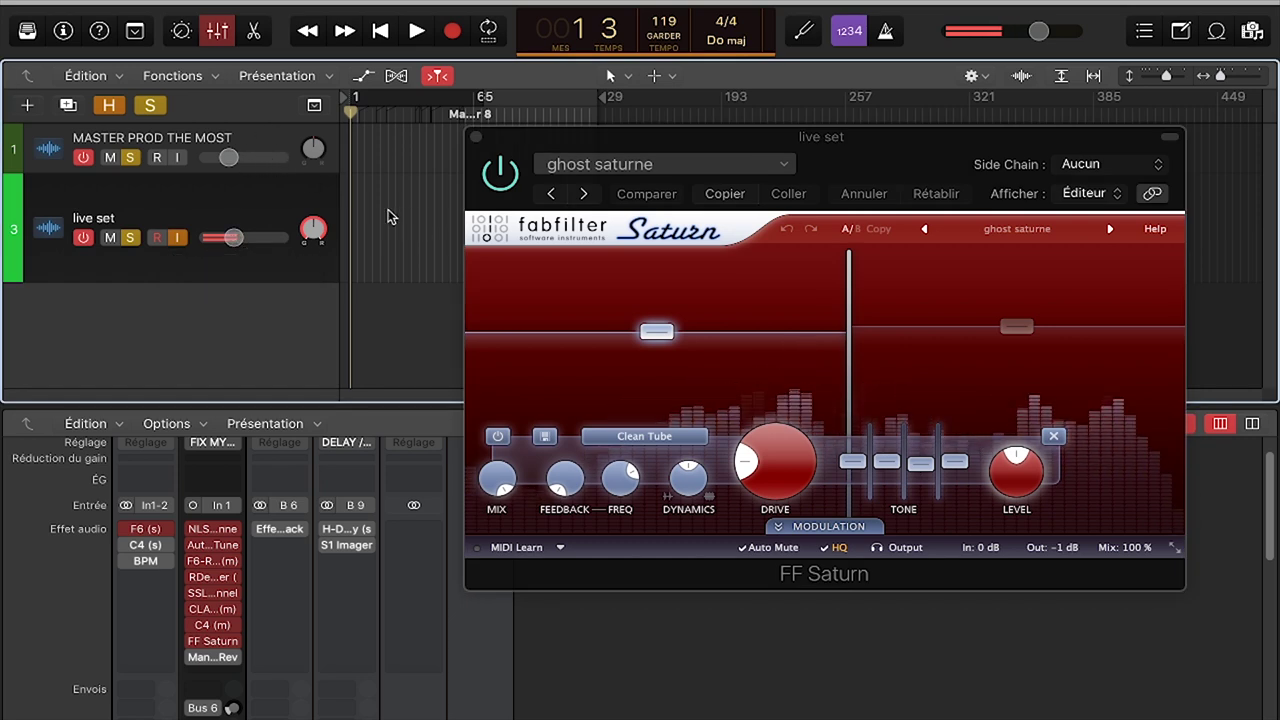
- Open the MannyM Reverb on the live set track in place of Saturn, and audition it by switching it on and off
mouse_move(213, 658)
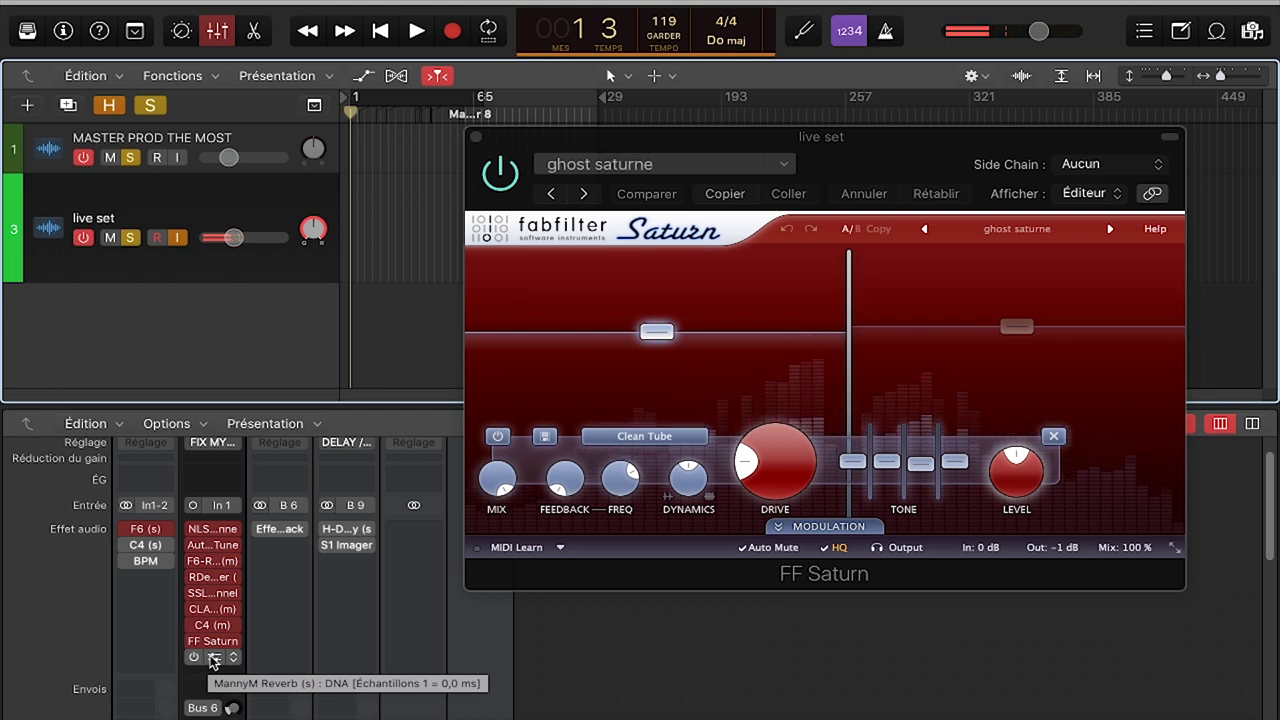
left_click(213, 657)
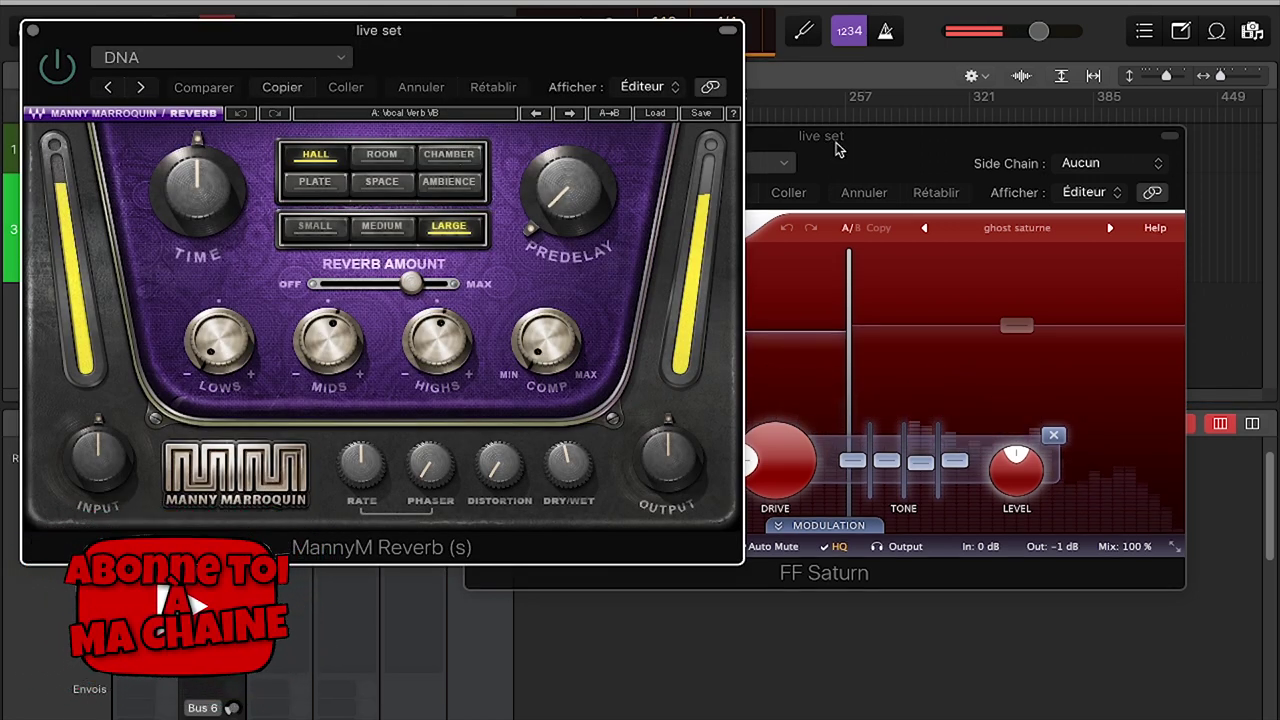
left_click(790, 140)
left_click(474, 134)
left_click_drag(463, 30, 949, 150)
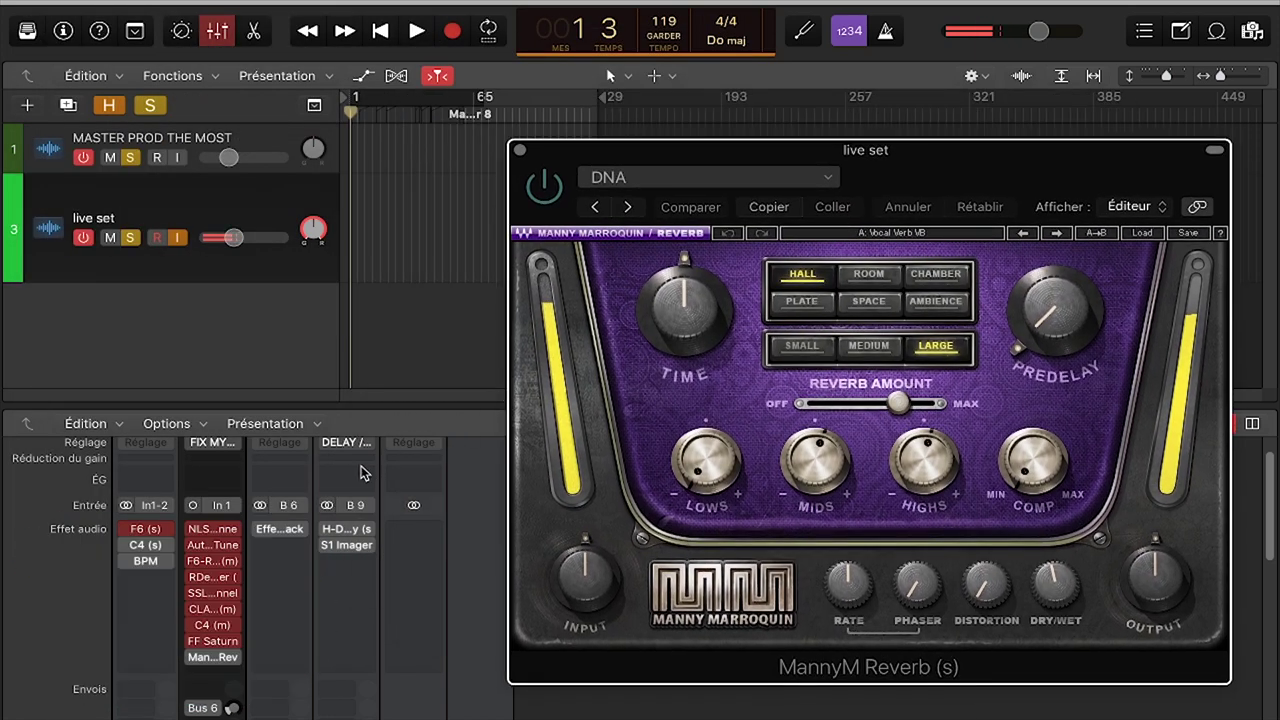
mouse_move(364, 547)
left_click(542, 188)
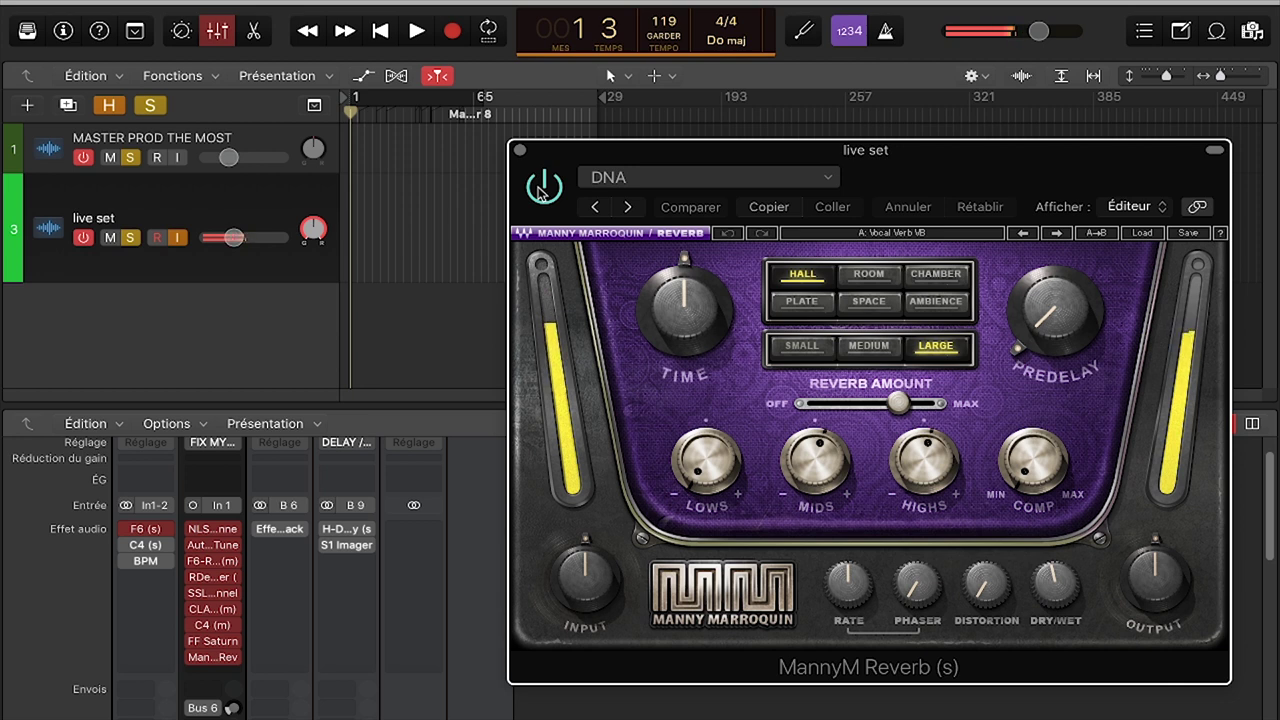
left_click(542, 187)
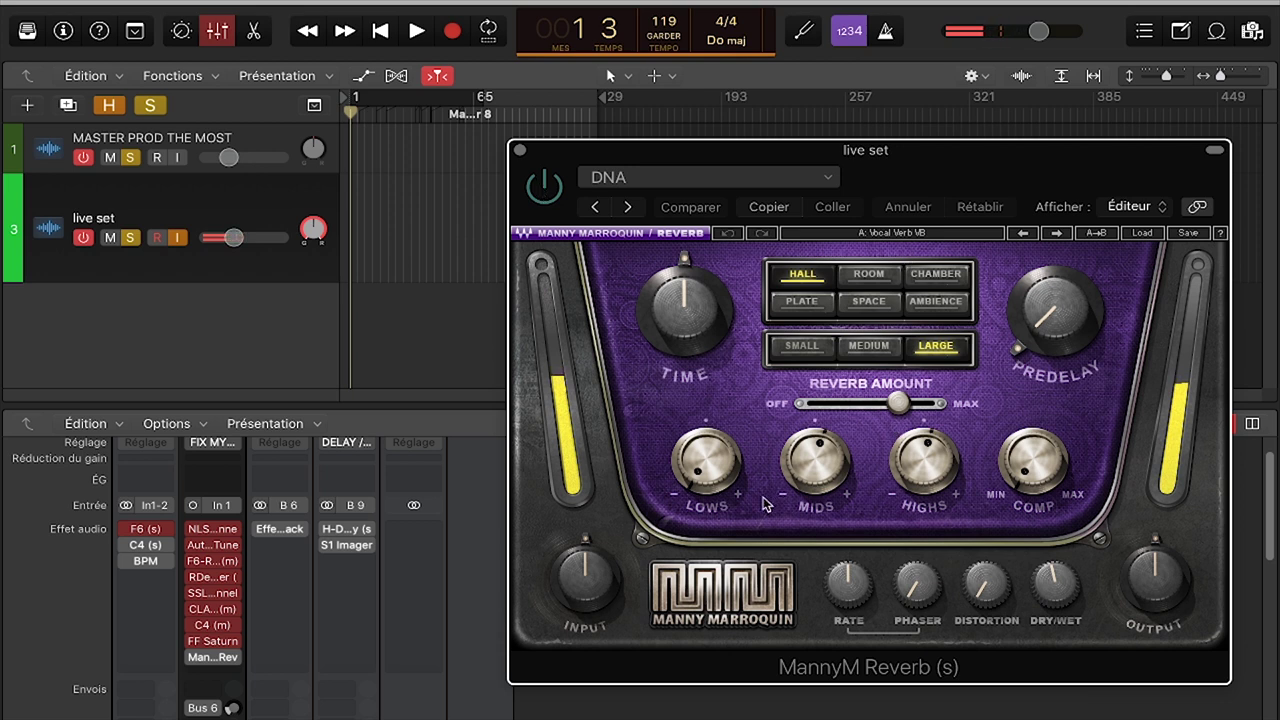
- Check the MannyM Reverb's Lows, Dry/Wet and Reverb Amount controls, and enable the reverb
mouse_move(706, 460)
left_click_drag(694, 458, 704, 437)
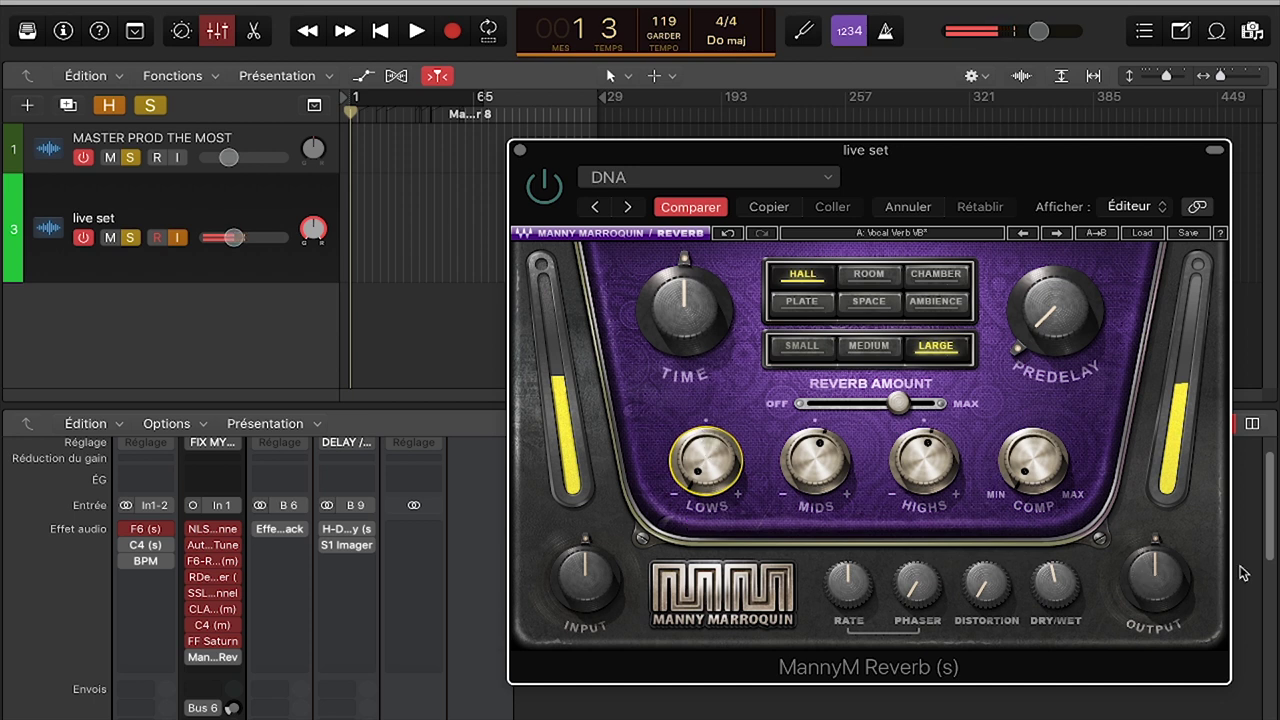
left_click(1056, 585)
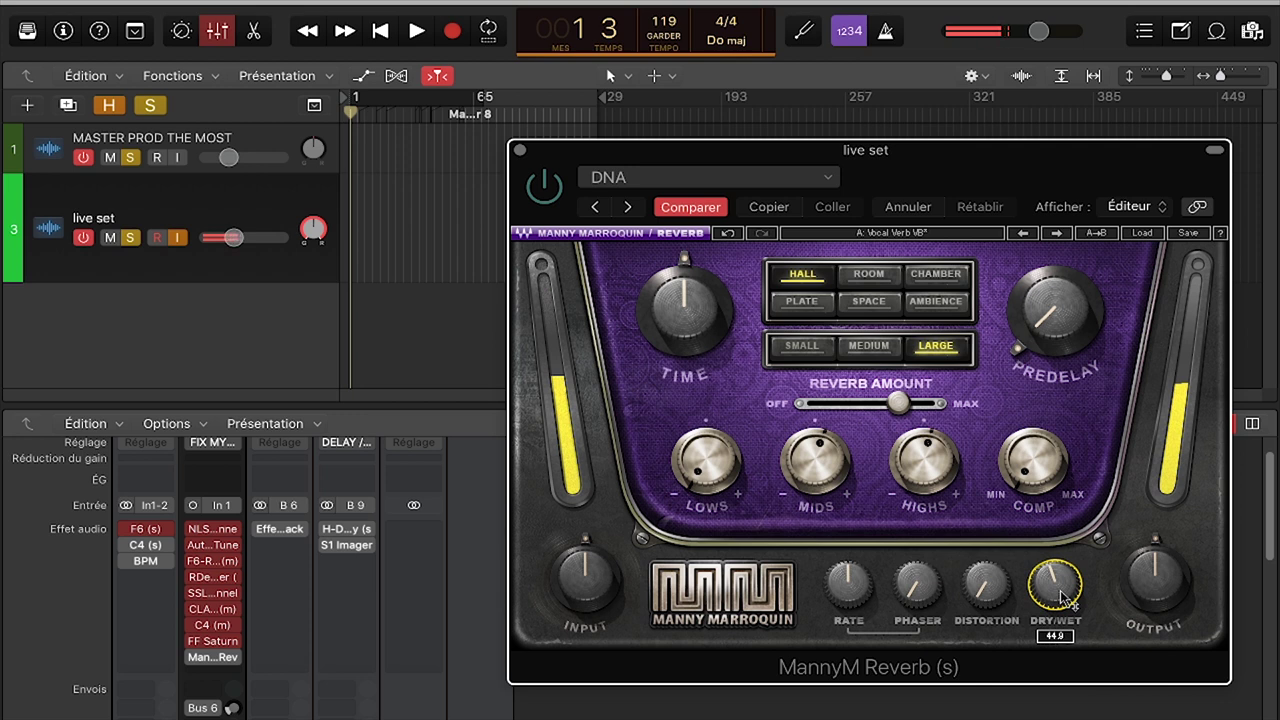
mouse_move(903, 405)
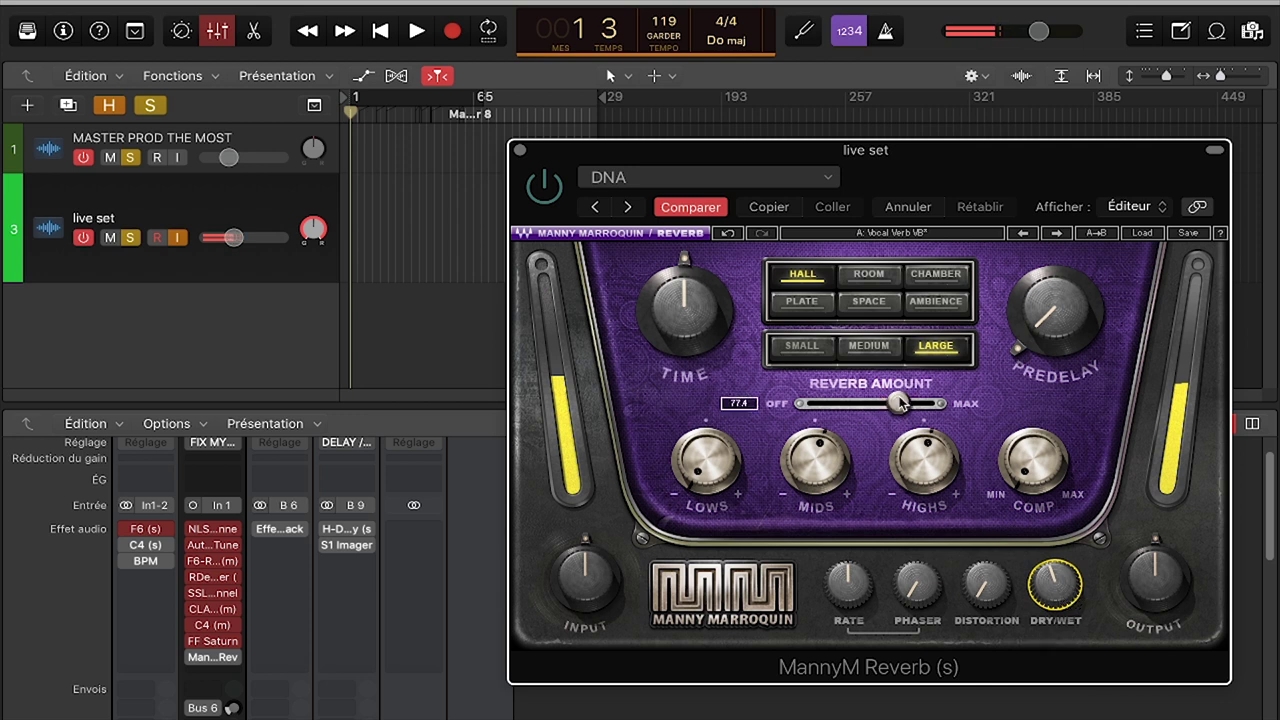
left_click(544, 186)
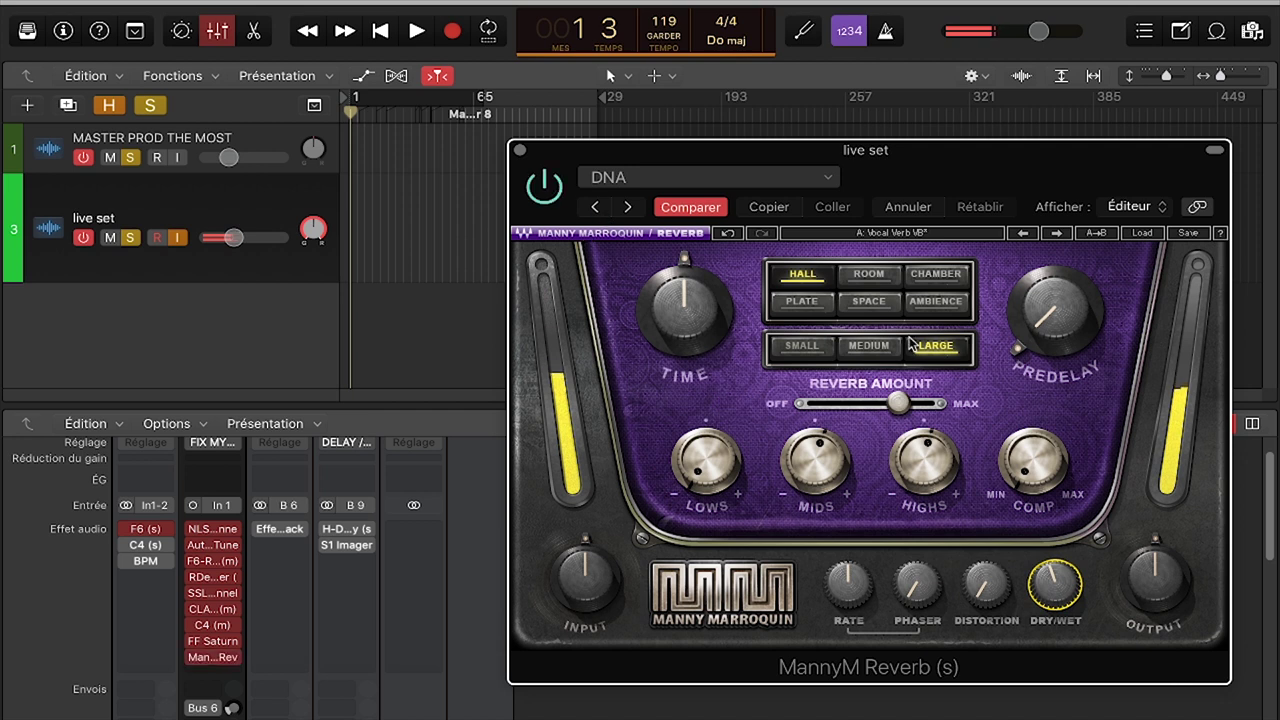
- Try reverb amounts of 0.4 and 100 on the MannyM Reverb, restore the amount to 77.4, and close the plug-in
mouse_move(897, 409)
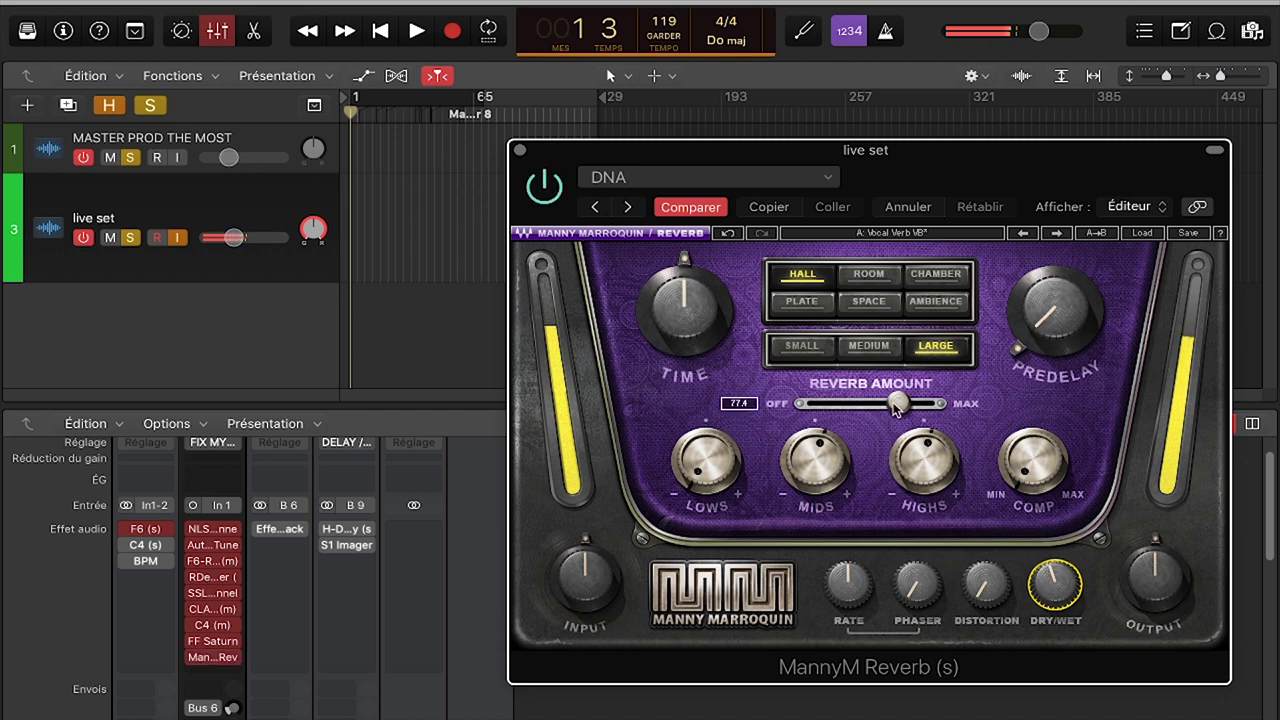
left_click_drag(897, 409, 820, 407)
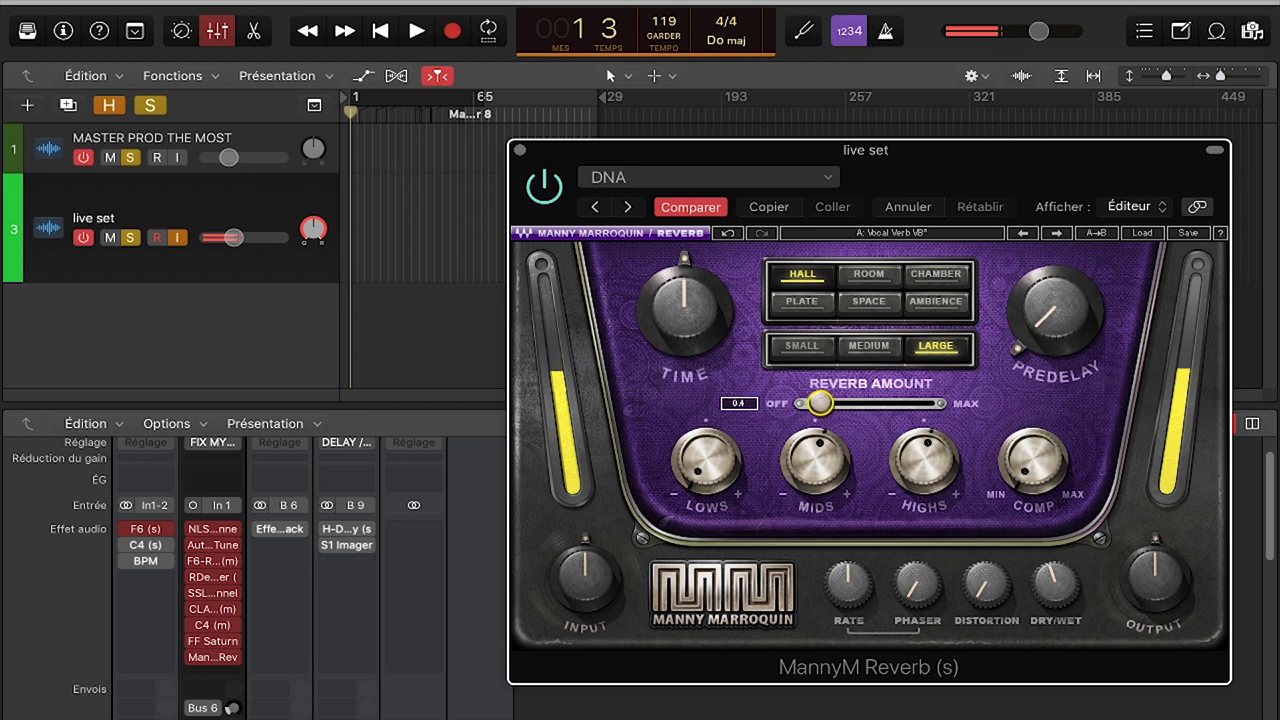
left_click_drag(820, 405, 921, 405)
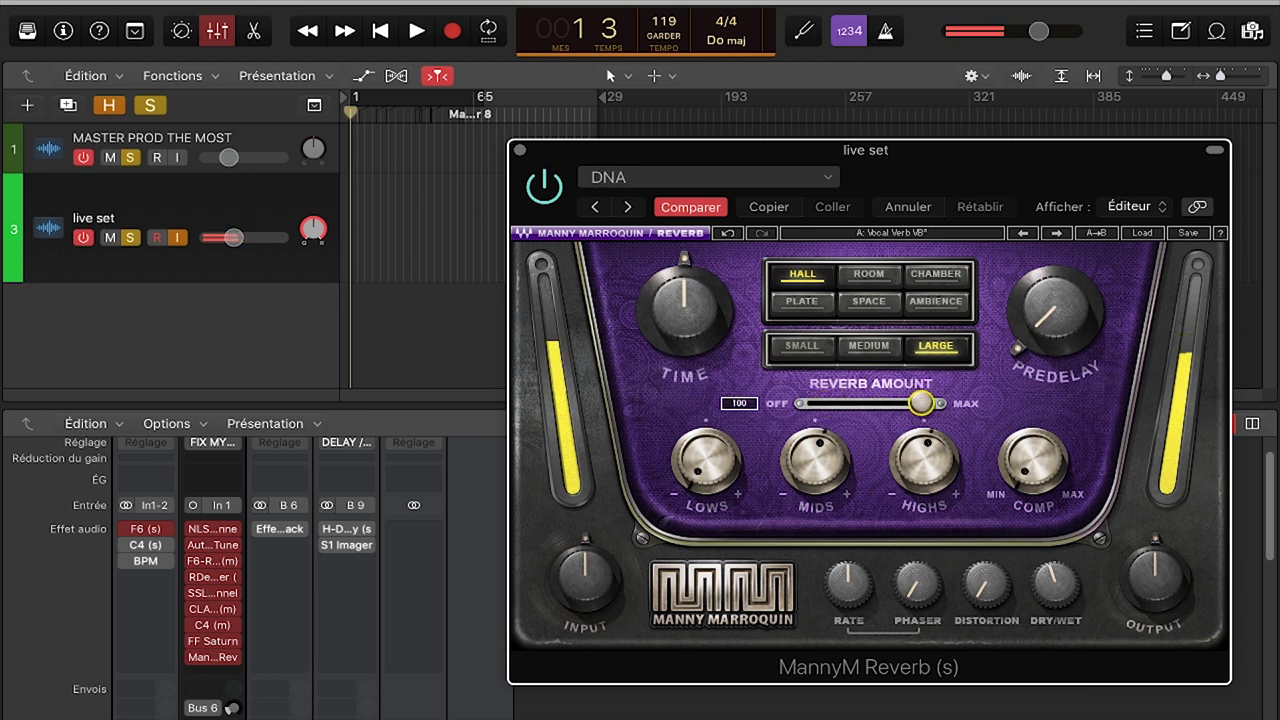
left_click_drag(921, 405, 897, 405)
left_click(908, 206)
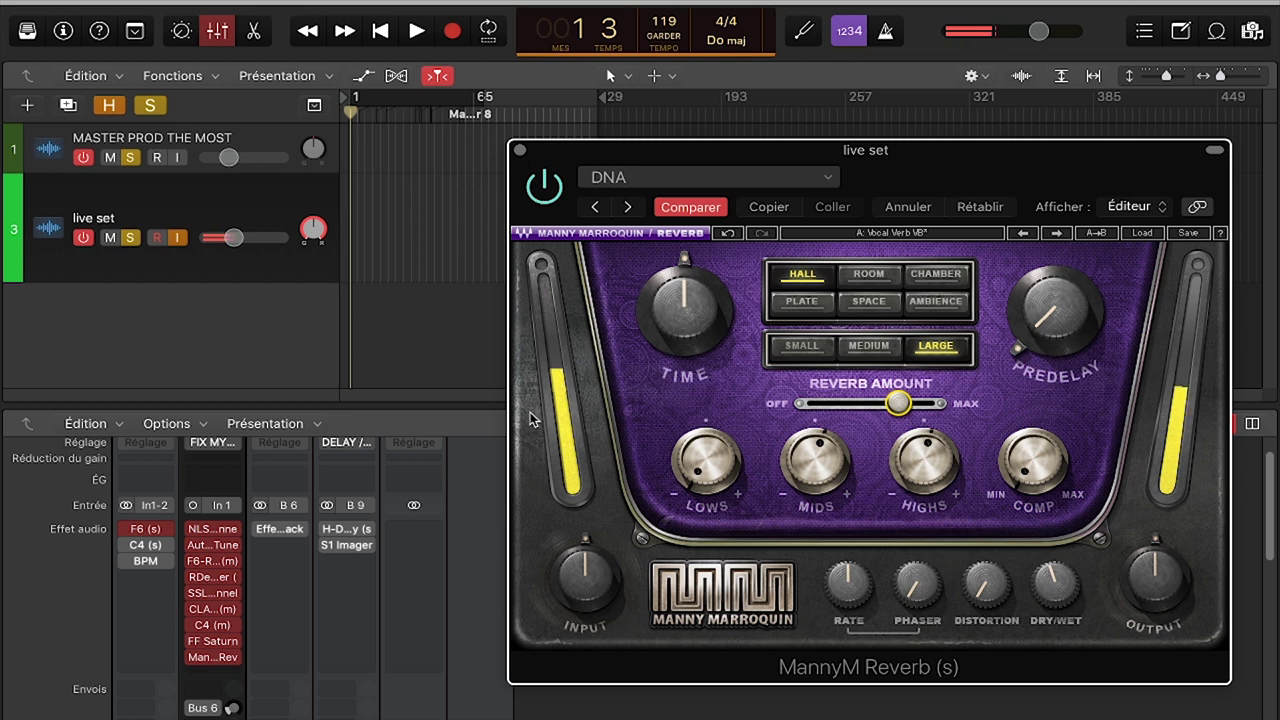
left_click(522, 152)
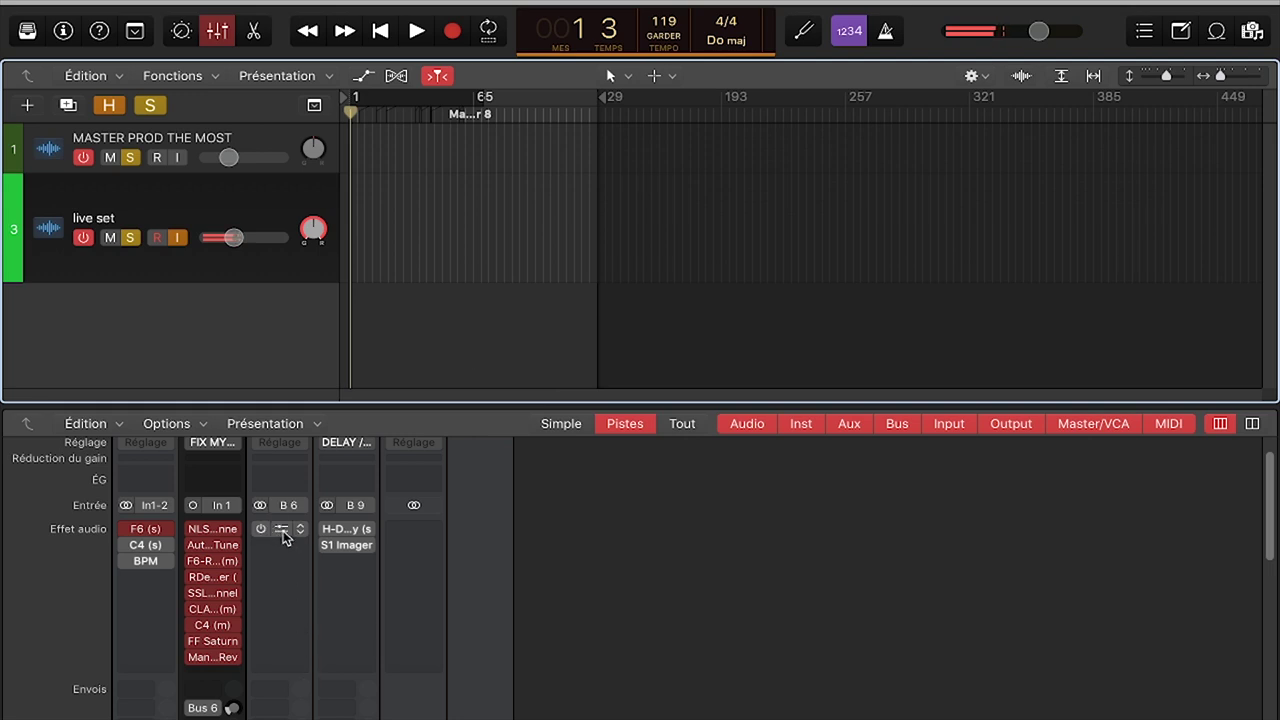
- Move the Effect Rack down one insert slot on the B 6 aux, enable it, and adjust the live set track's Bus 6 send
left_click_drag(283, 538, 284, 553)
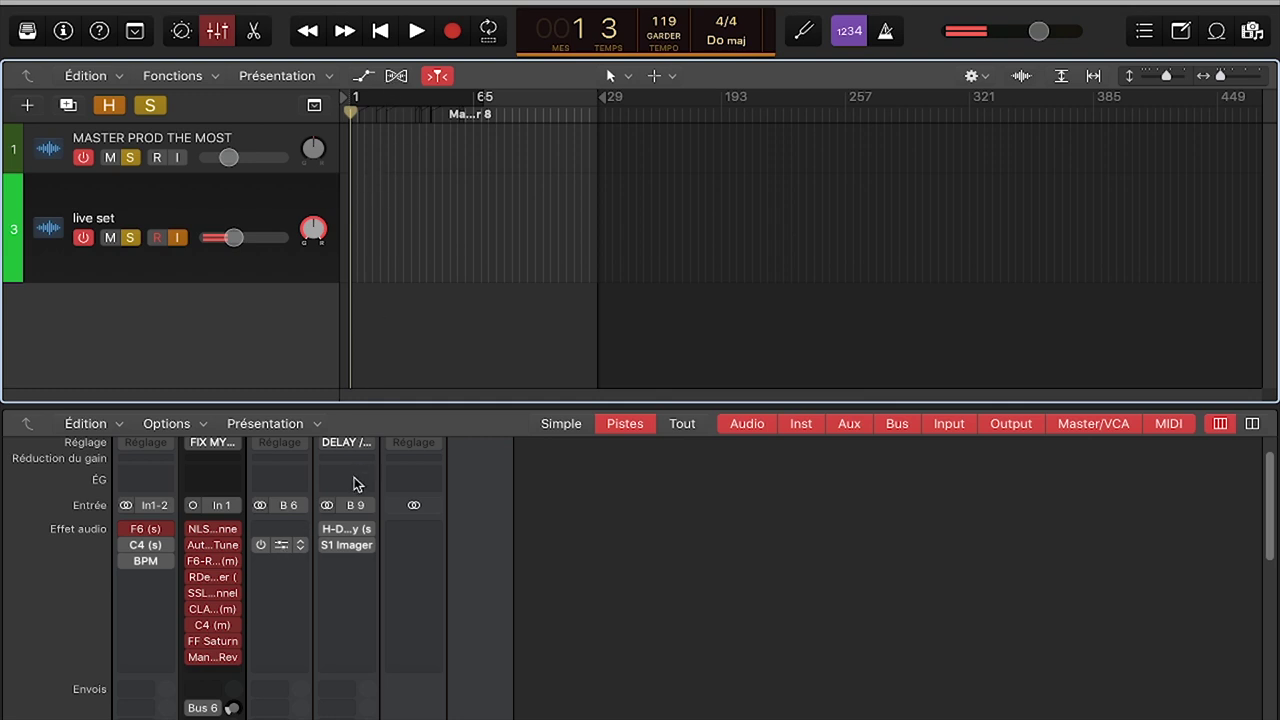
left_click(265, 552)
left_click_drag(473, 60, 748, 36)
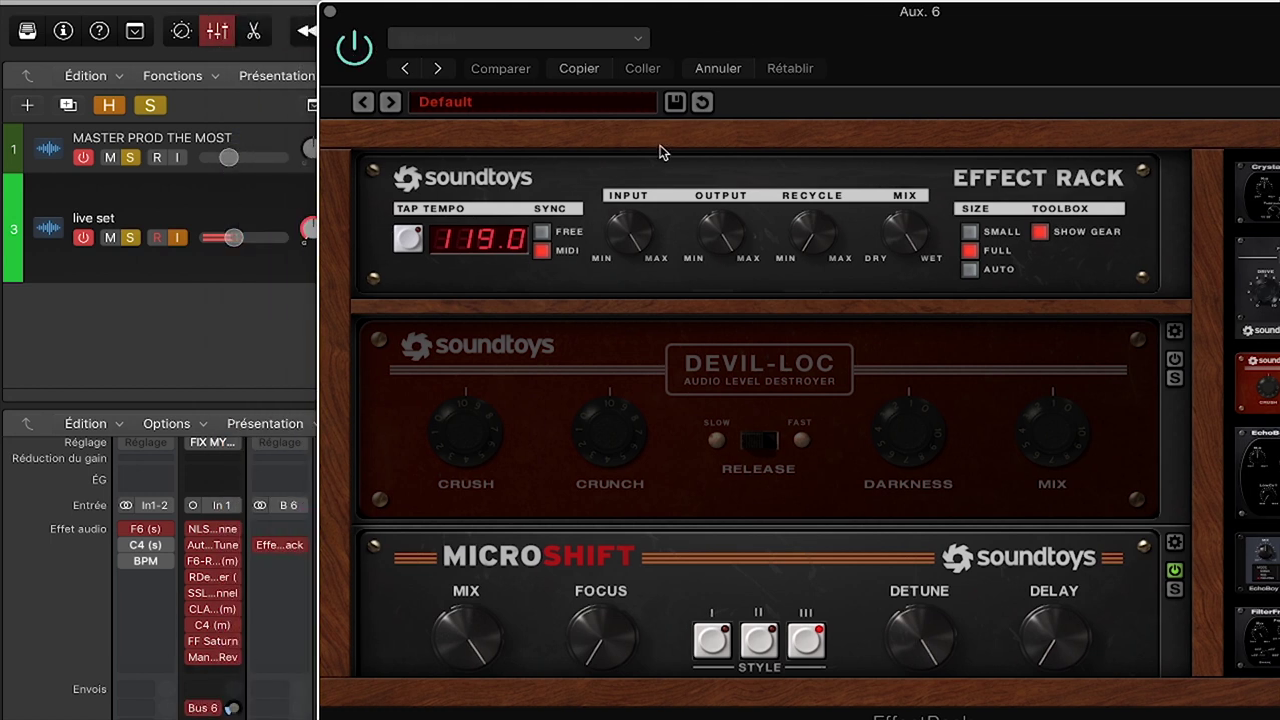
left_click_drag(905, 60, 660, 27)
scroll(582, 528, "down", 2)
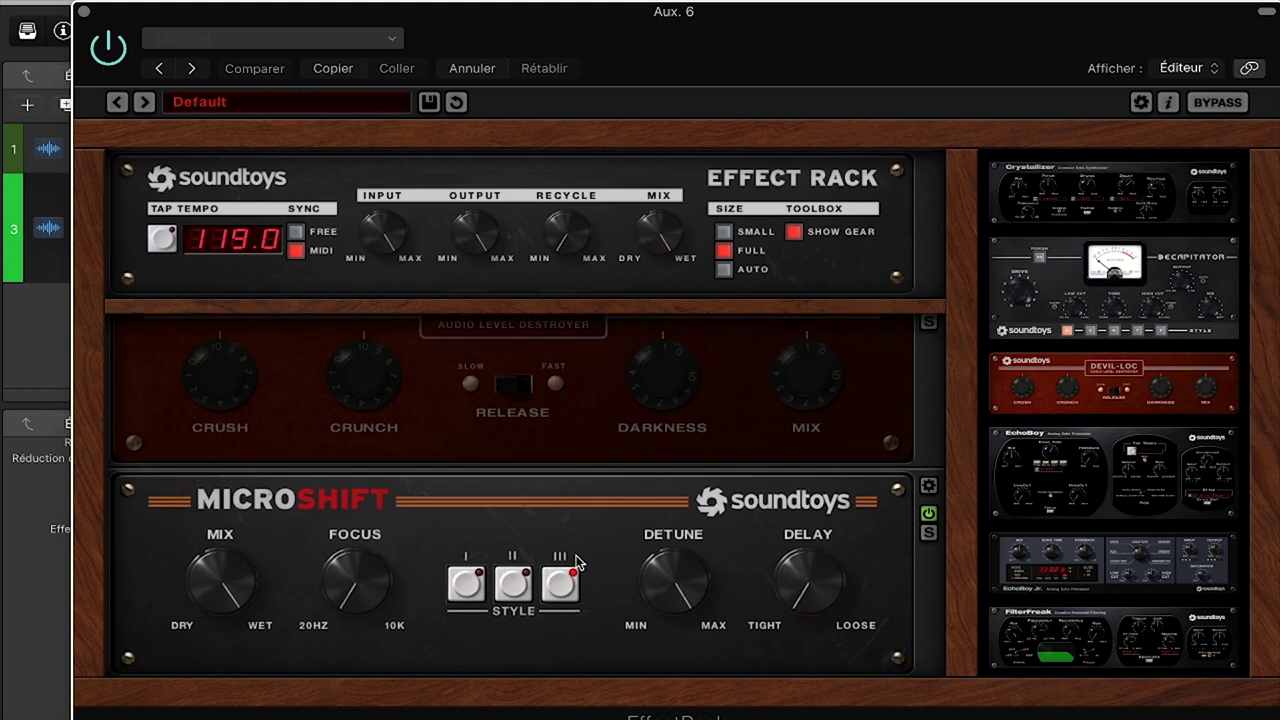
left_click_drag(589, 43, 848, 50)
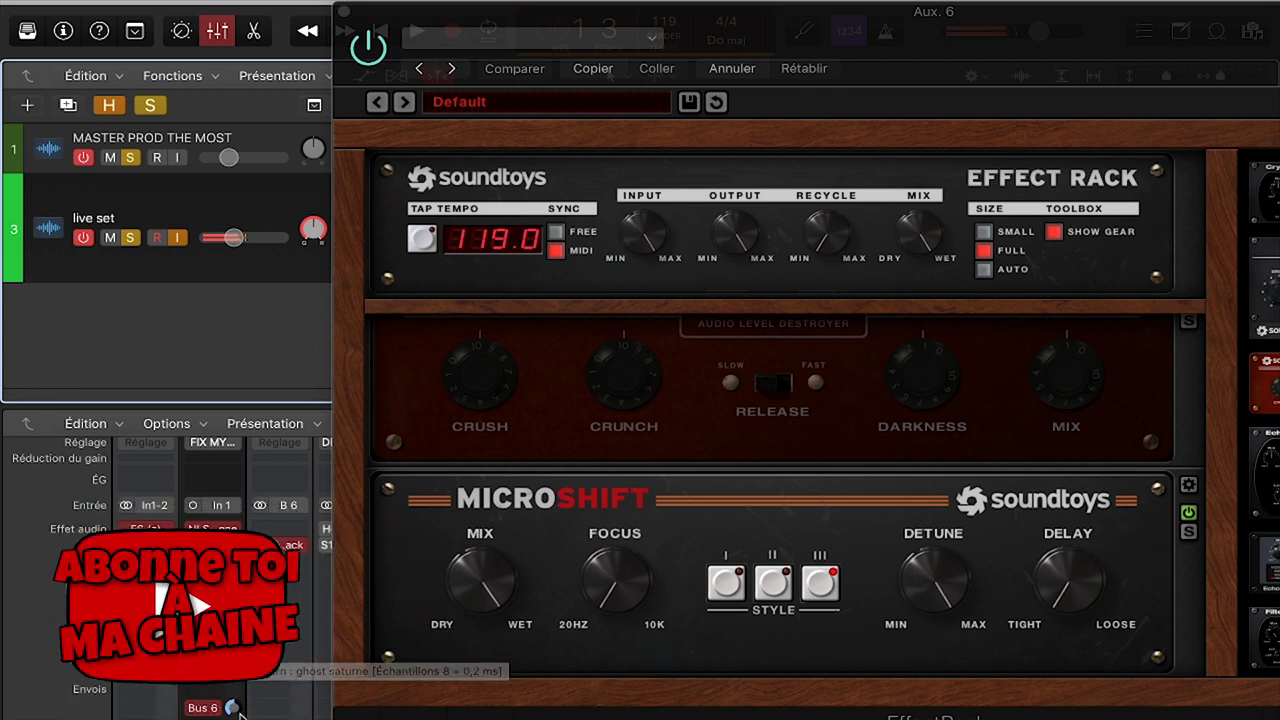
left_click_drag(238, 712, 238, 719)
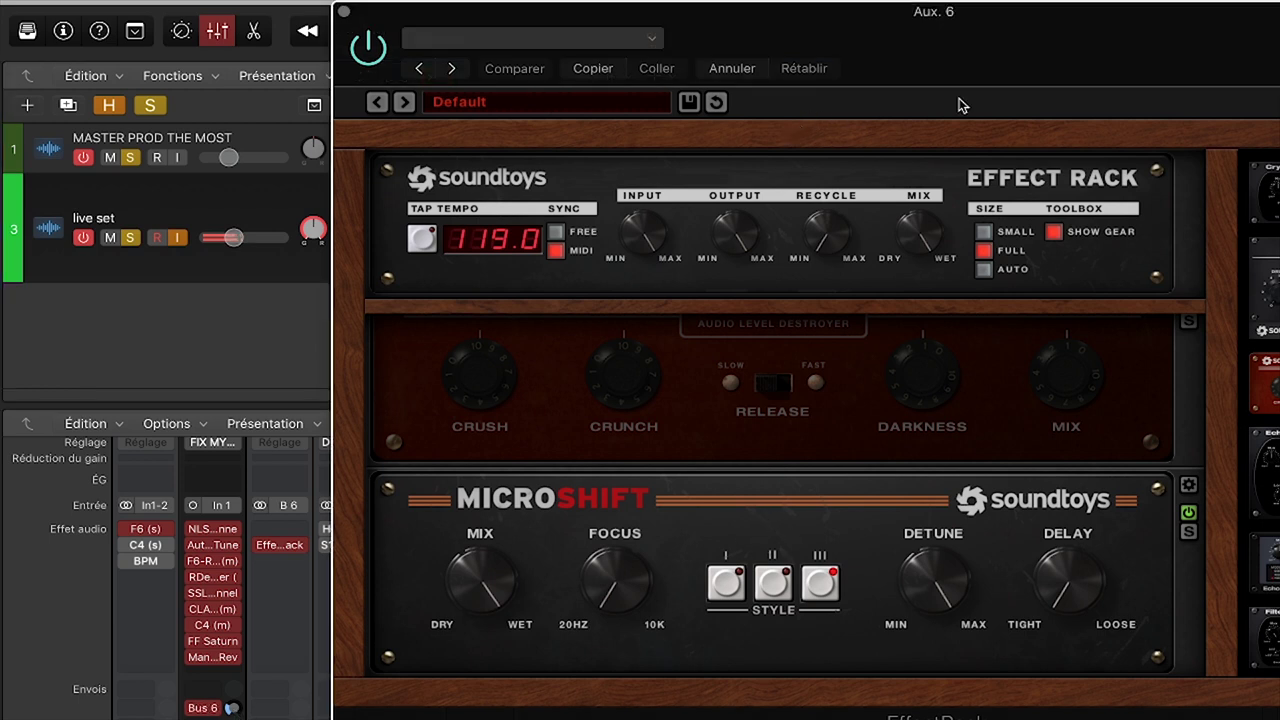
- Try a small Detune adjustment on MicroShift while browsing the gear toolbox, and close the Effect Rack
left_click_drag(969, 12, 714, 14)
scroll(1015, 410, "down", 10)
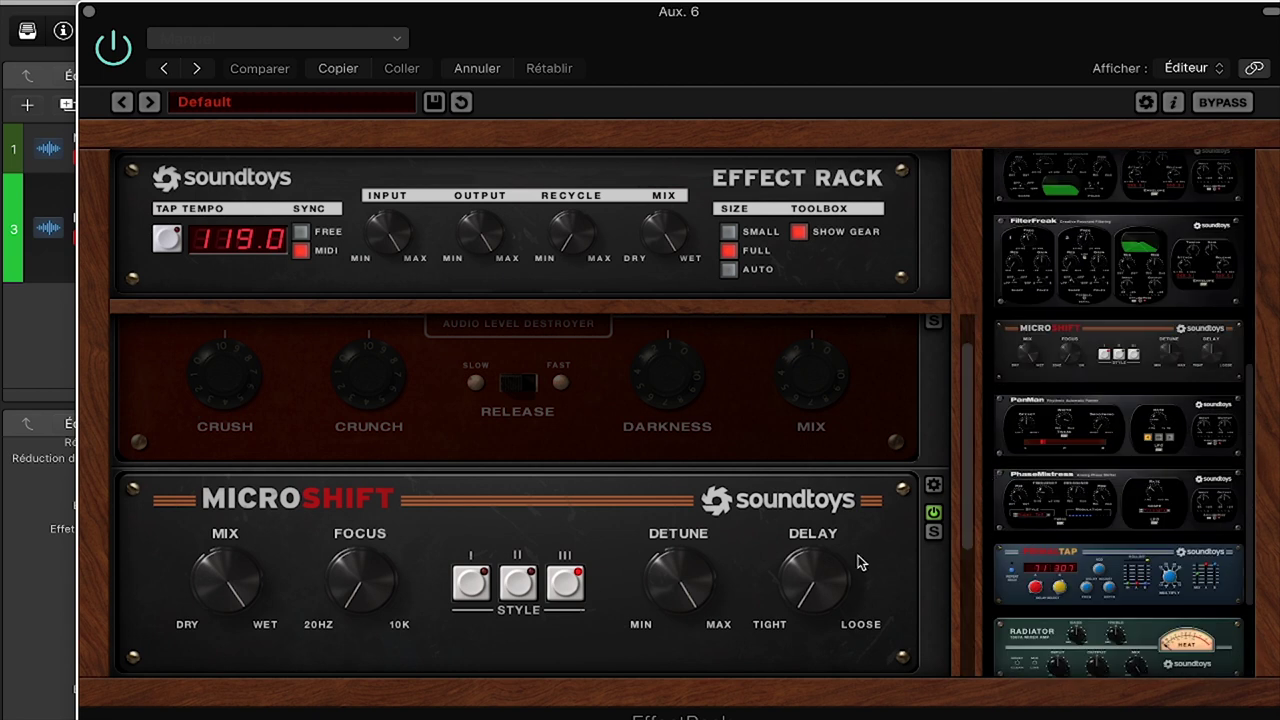
left_click_drag(686, 570, 686, 564)
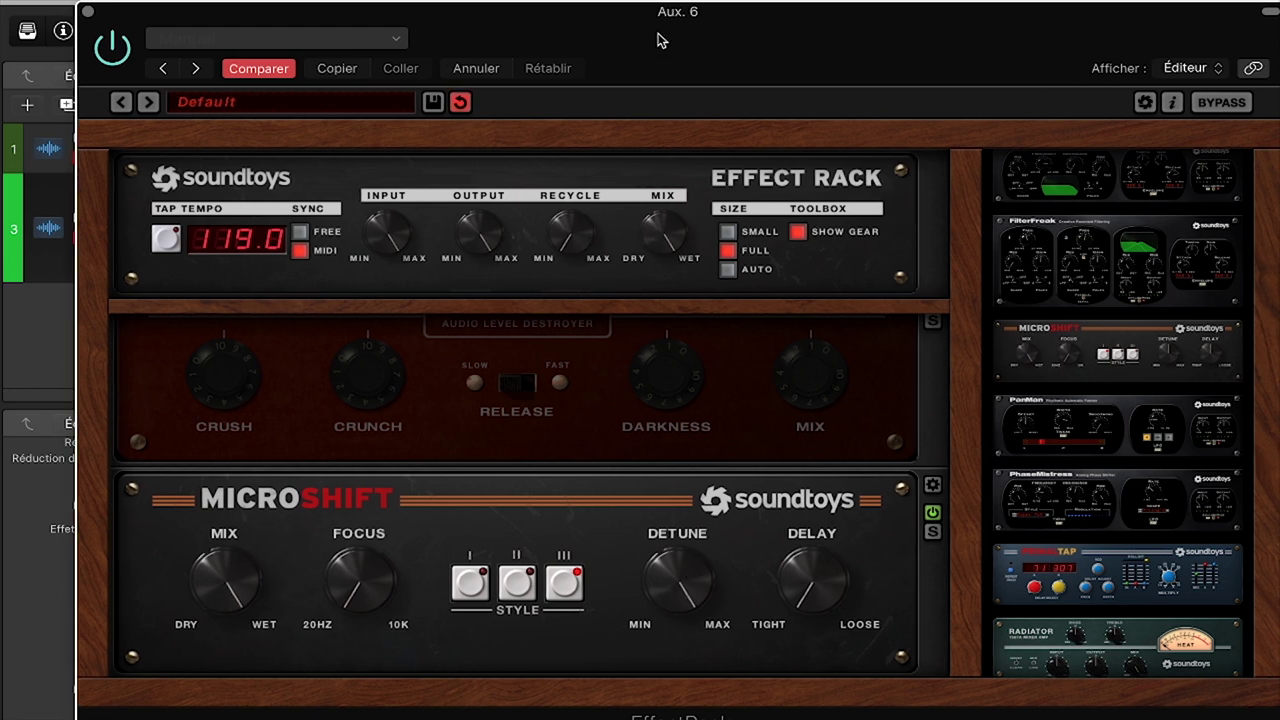
scroll(1060, 470, "down", 5)
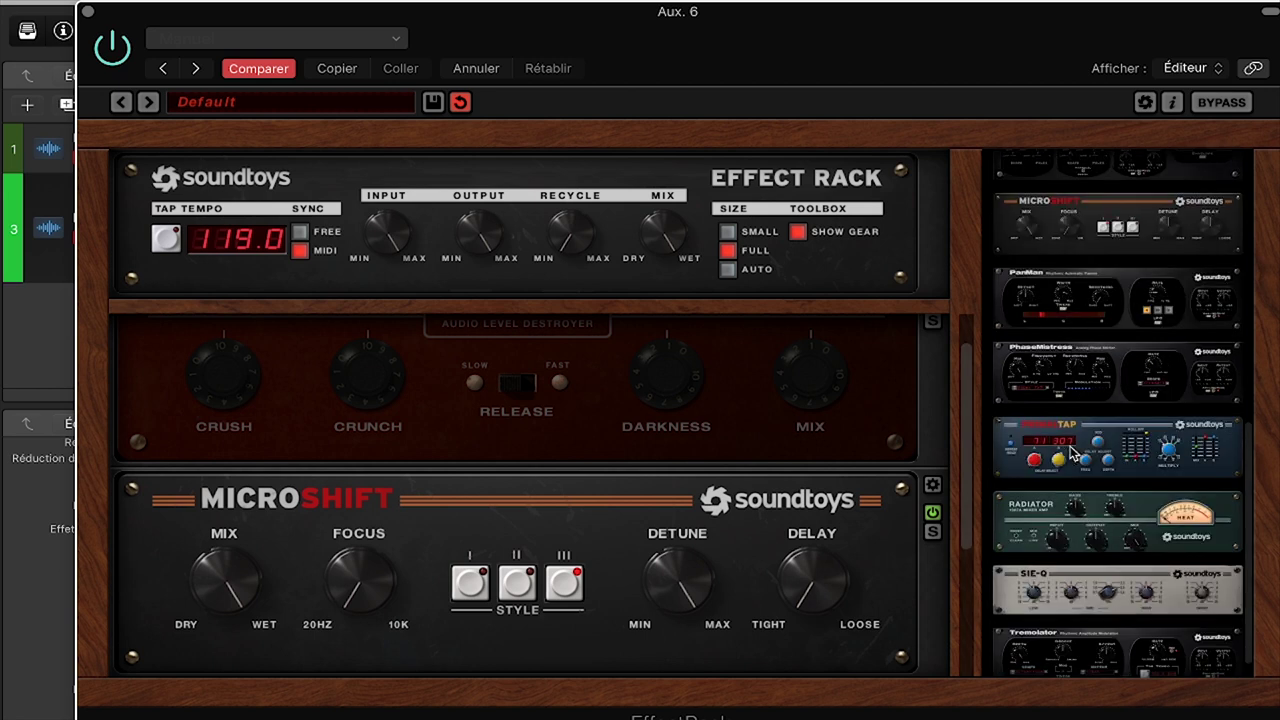
scroll(1062, 474, "up", 10)
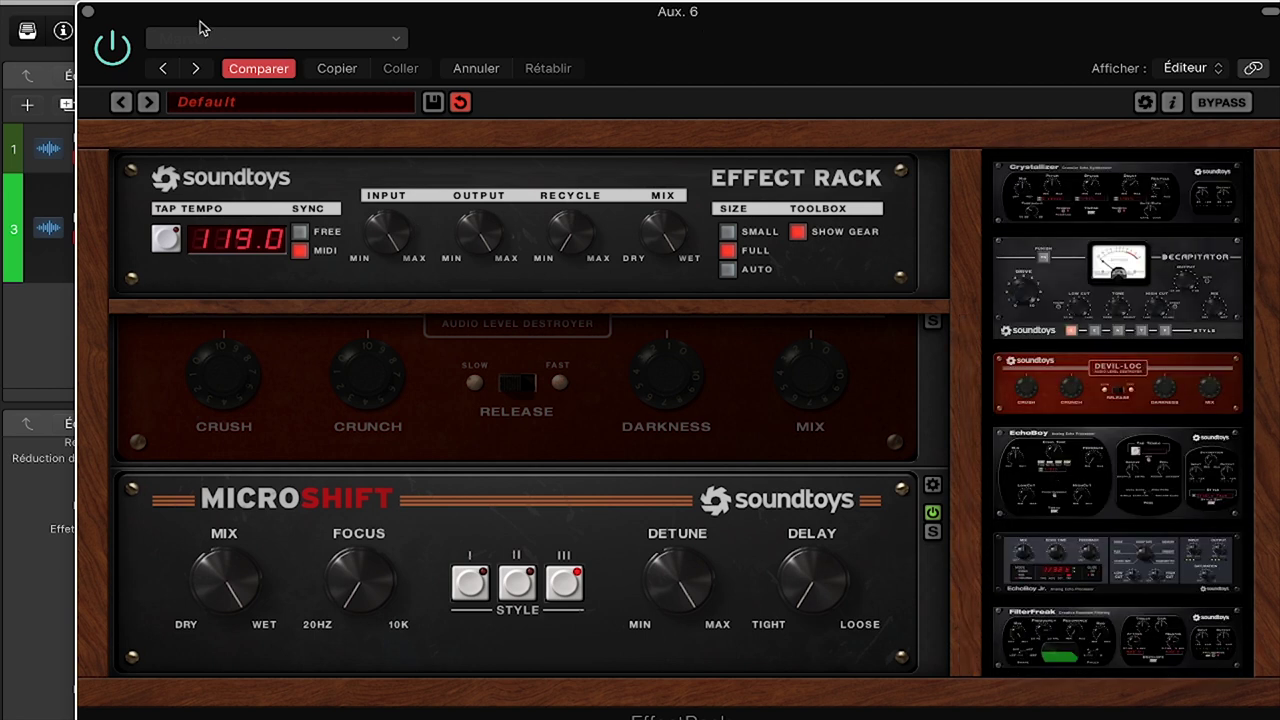
left_click(87, 12)
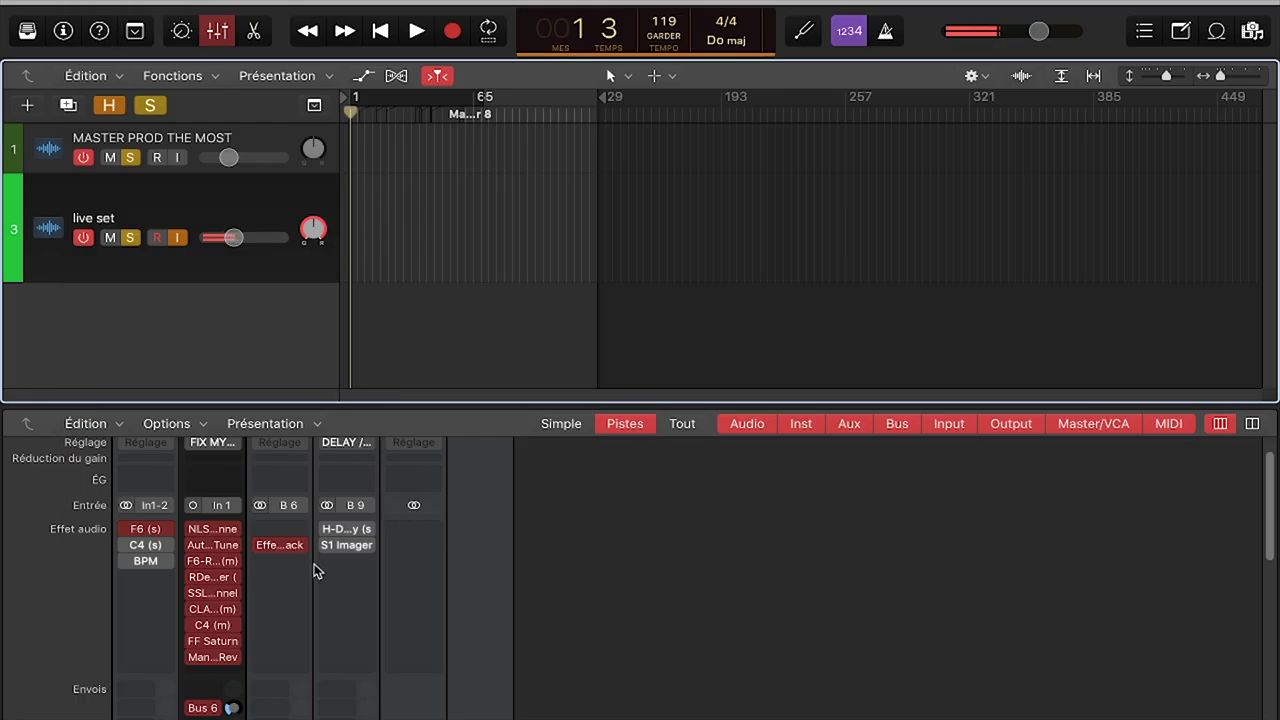
- Open the H-Delay on the B 9 aux and try its Host and MS modes, ending on BPM mode at 119
mouse_move(348, 533)
left_click(349, 533)
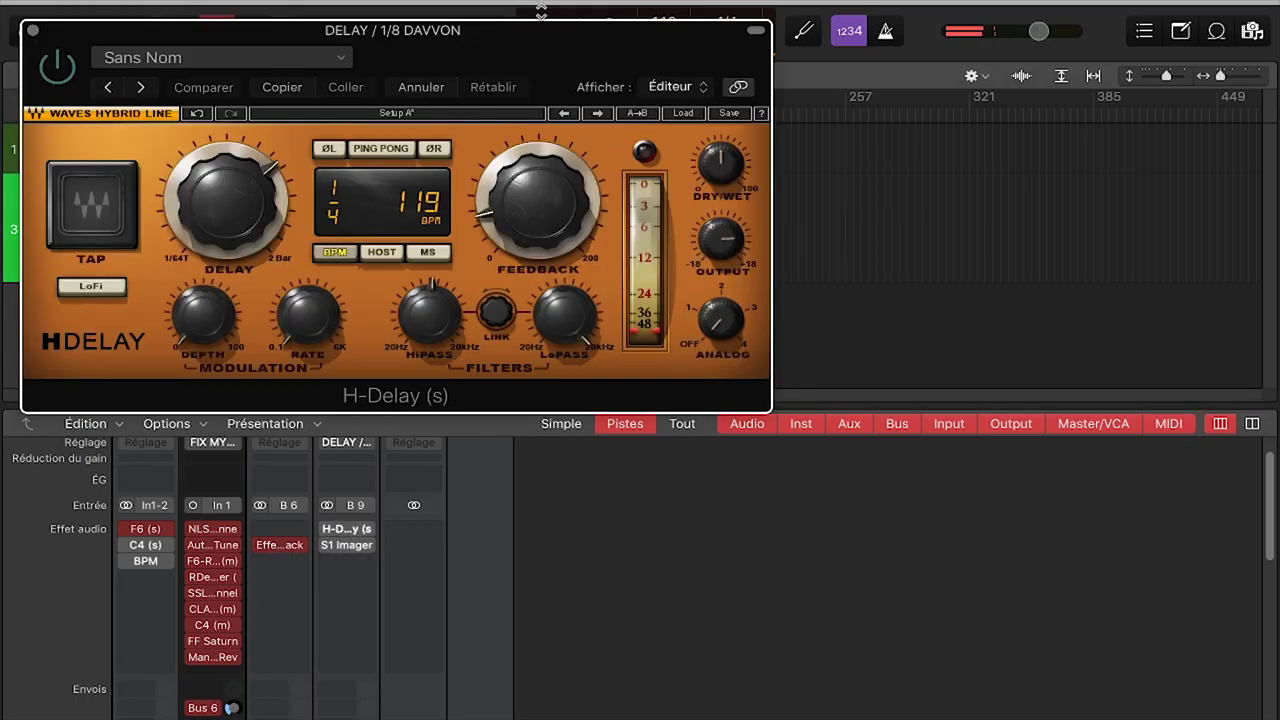
left_click_drag(537, 55, 860, 386)
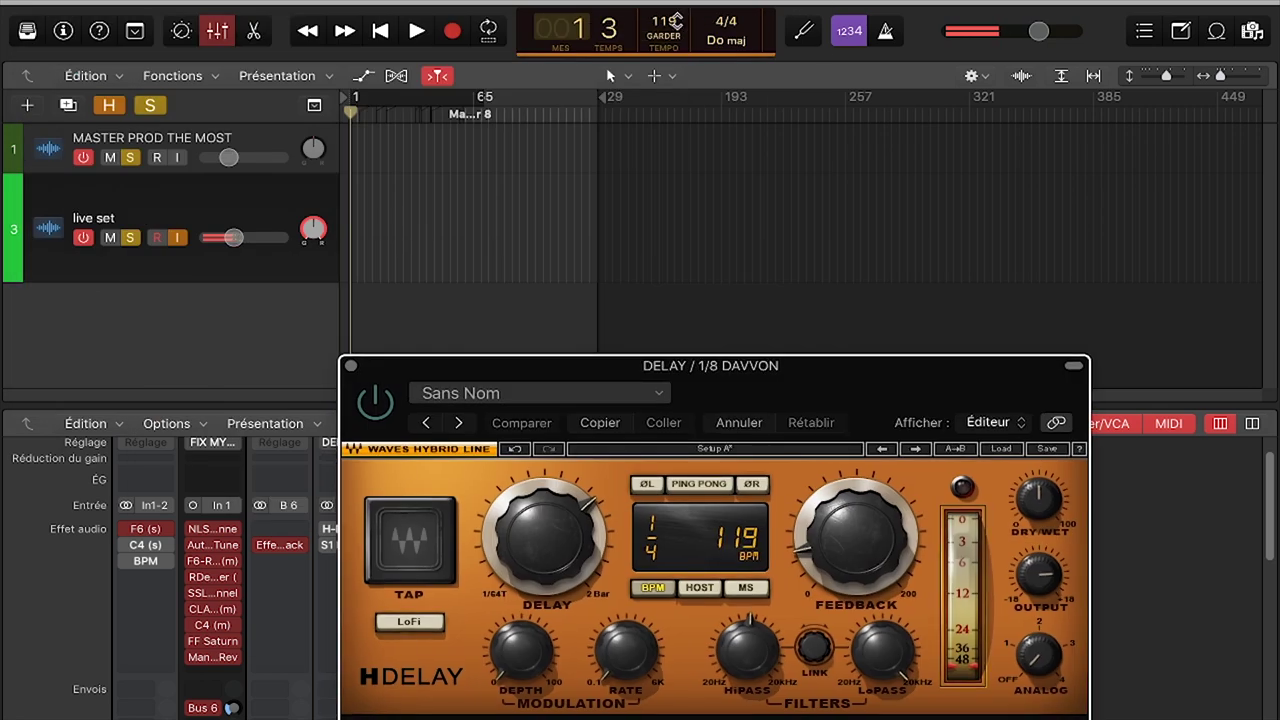
left_click(651, 588)
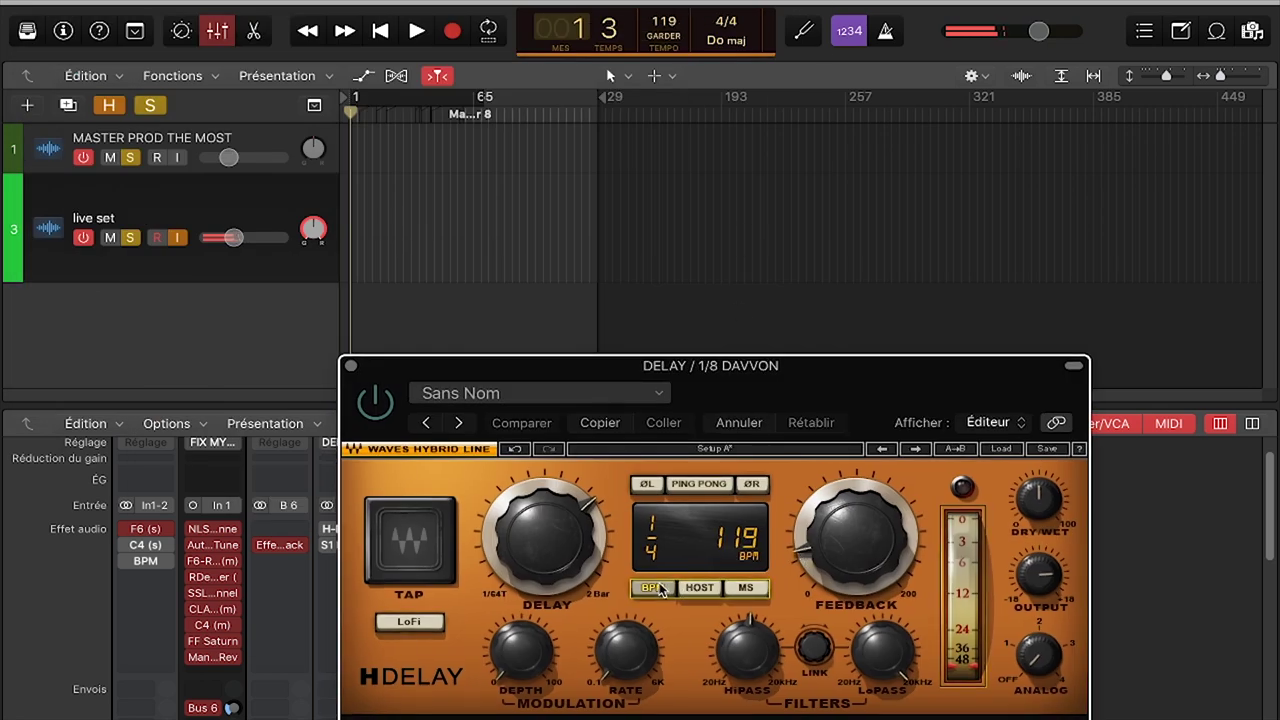
left_click(707, 590)
left_click(746, 590)
left_click(655, 592)
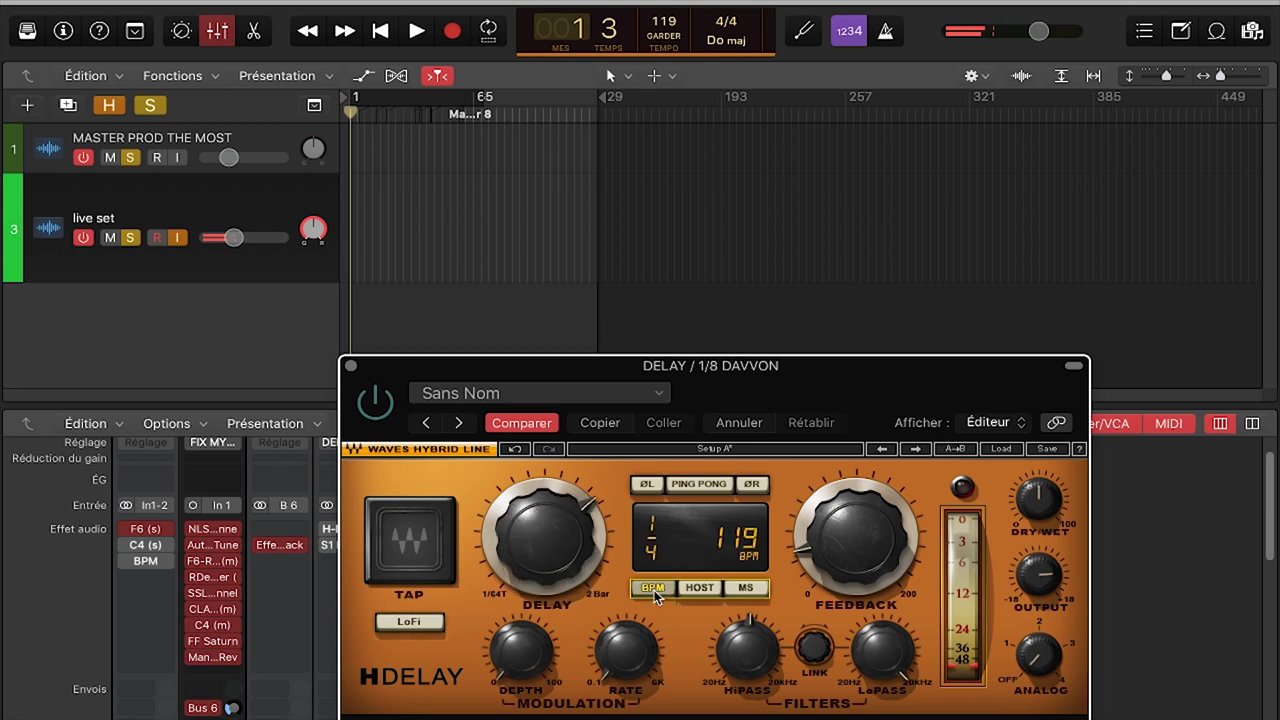
left_click(745, 543)
key("Return")
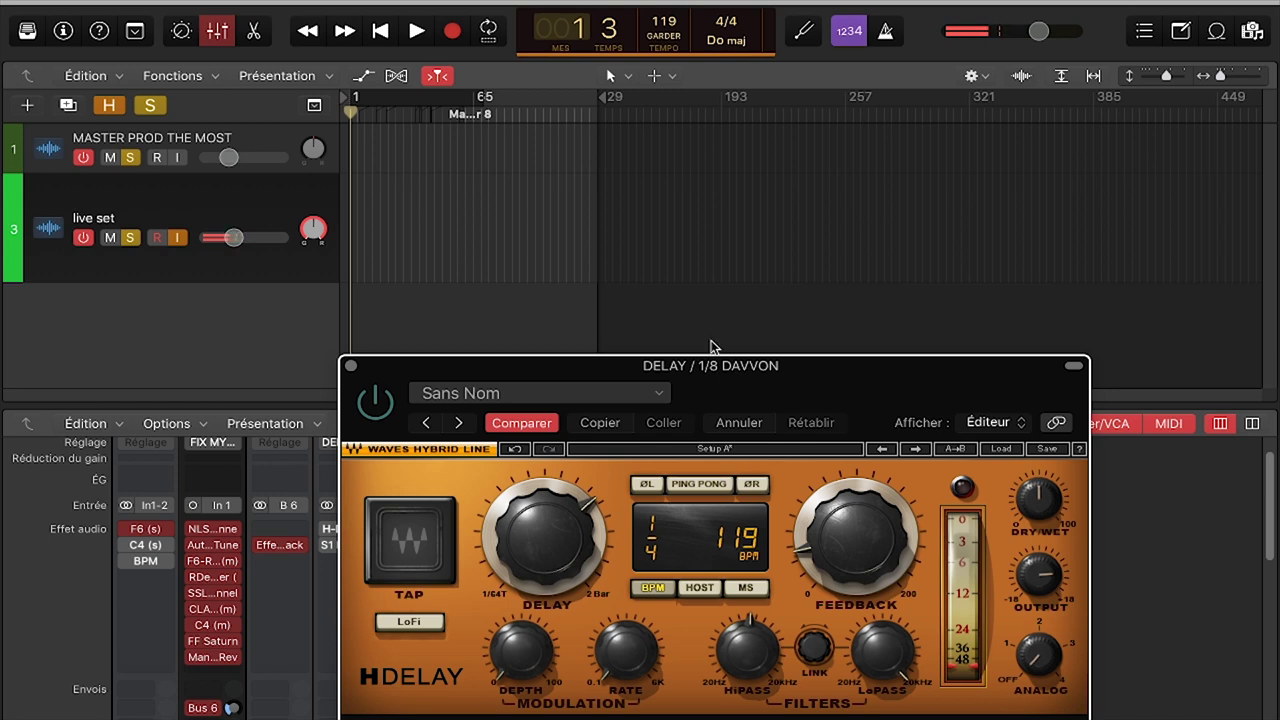
- Enable the H-Delay with Ping Pong on, close it, and enable the S1 Imager on the B 9 aux
left_click_drag(780, 364, 945, 161)
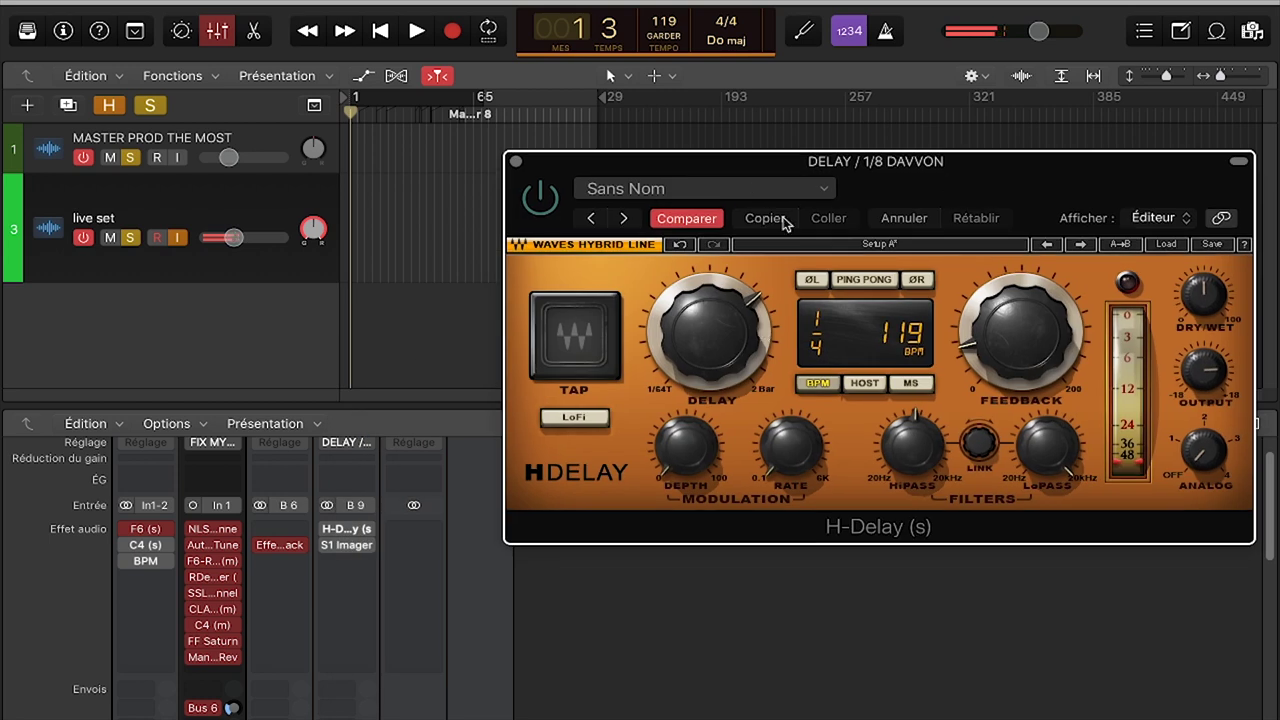
left_click(541, 198)
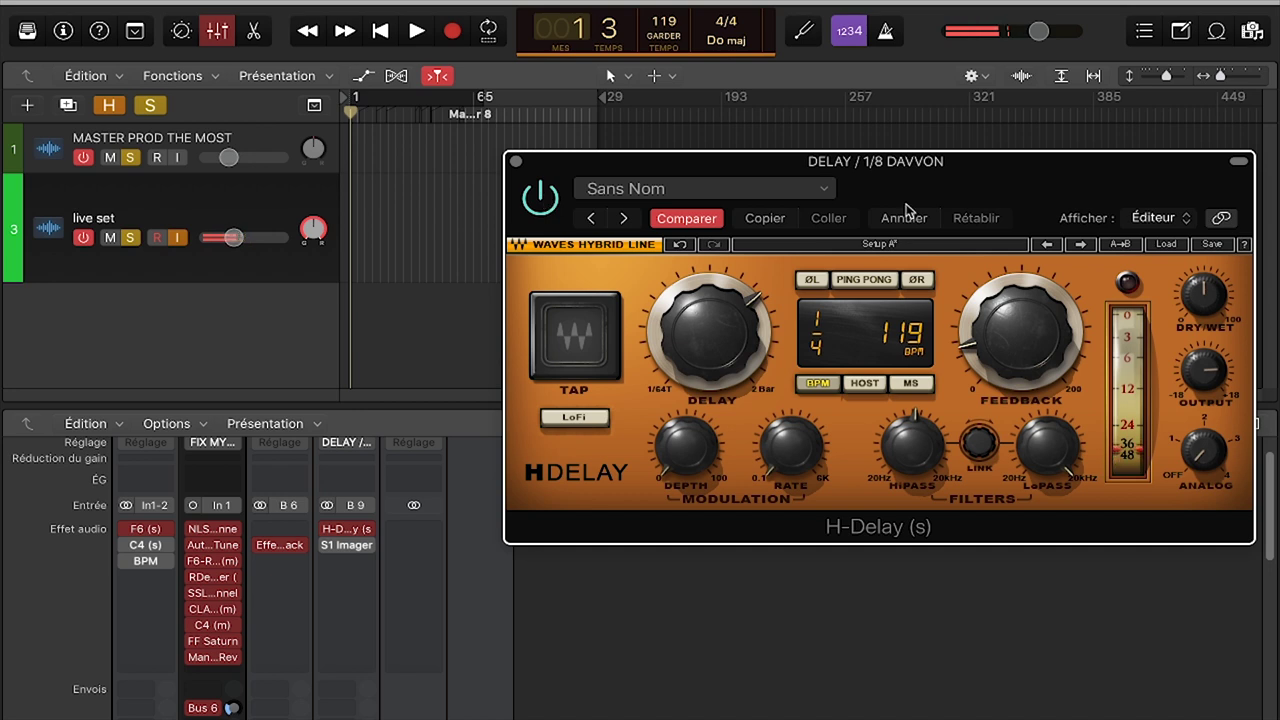
left_click(820, 384)
left_click(870, 280)
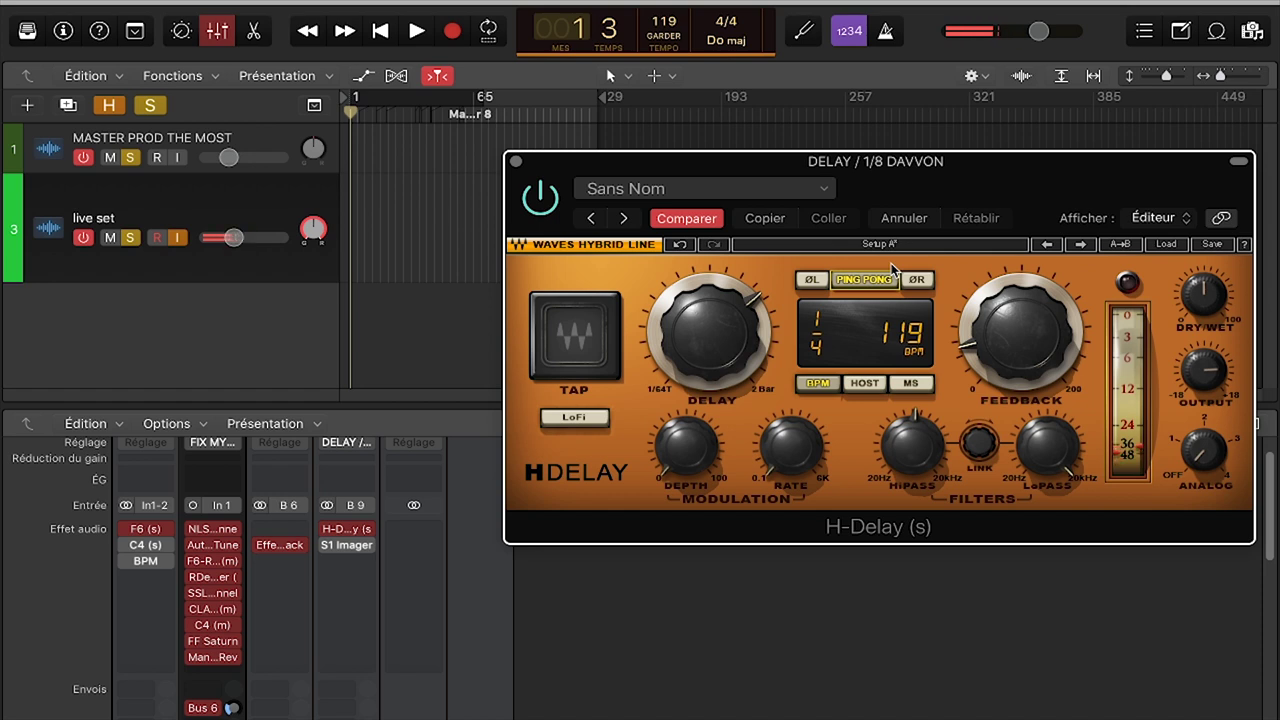
left_click_drag(903, 200, 832, 202)
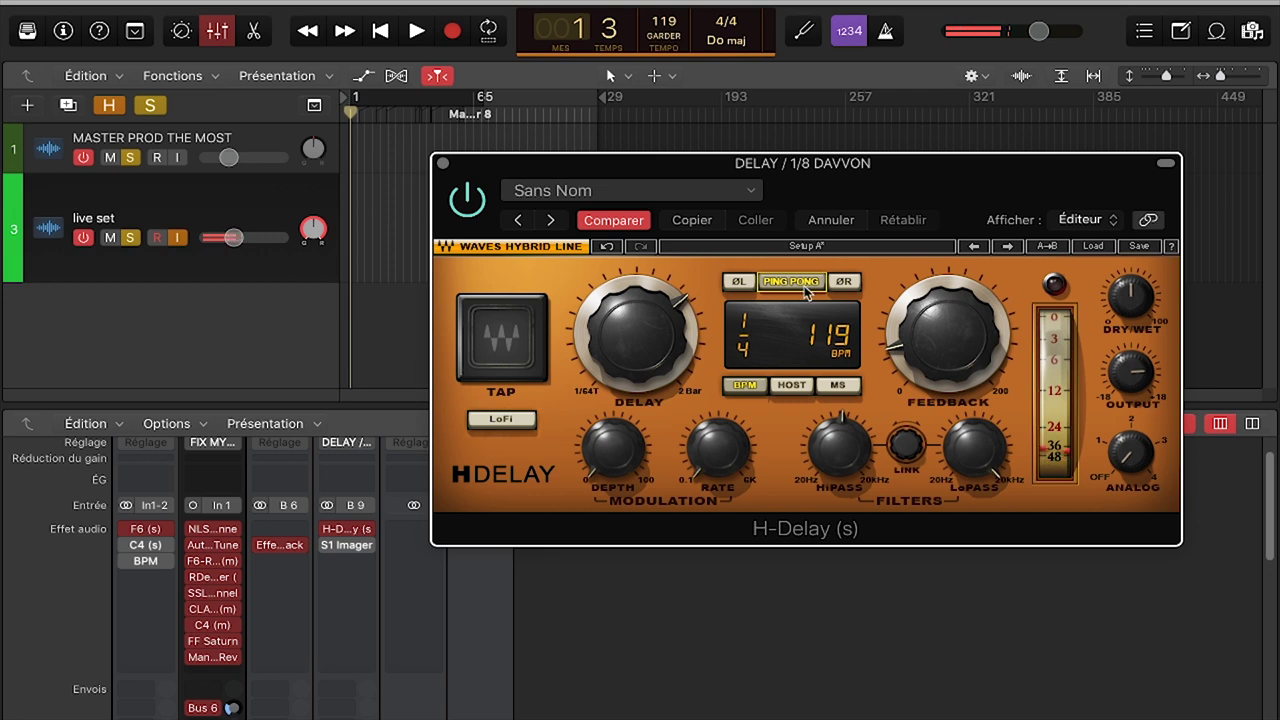
left_click(443, 163)
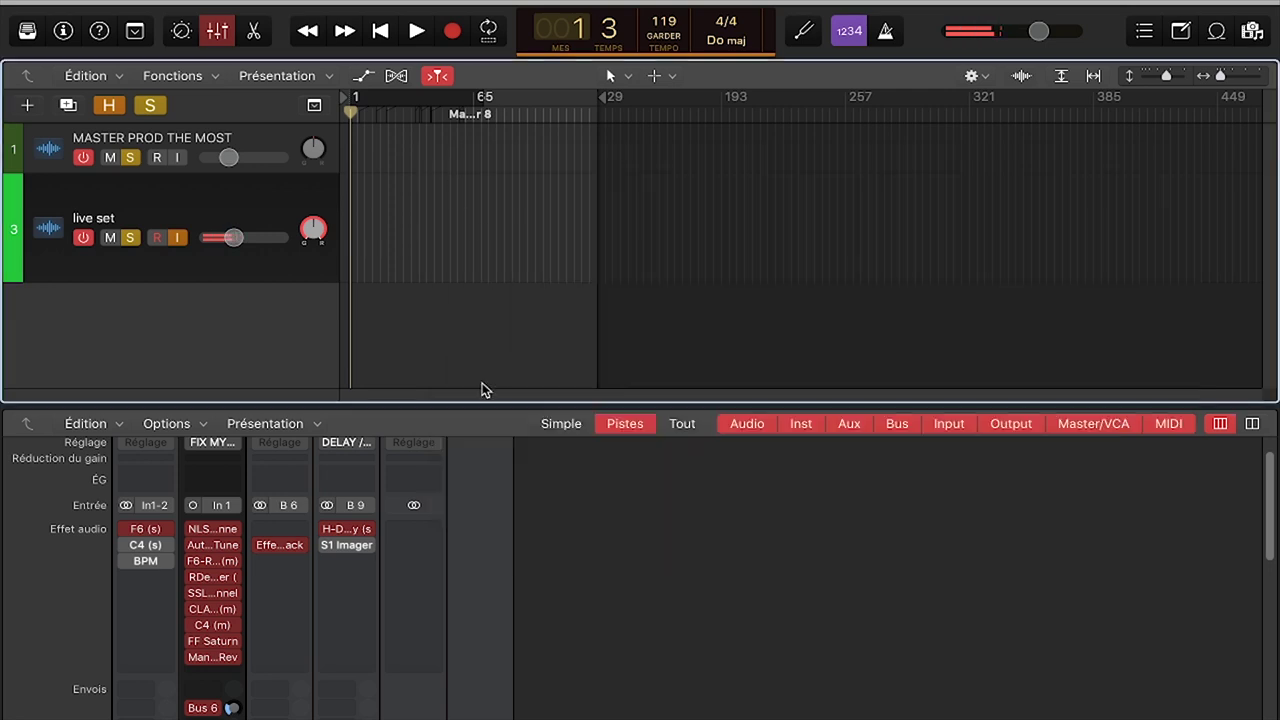
mouse_move(347, 552)
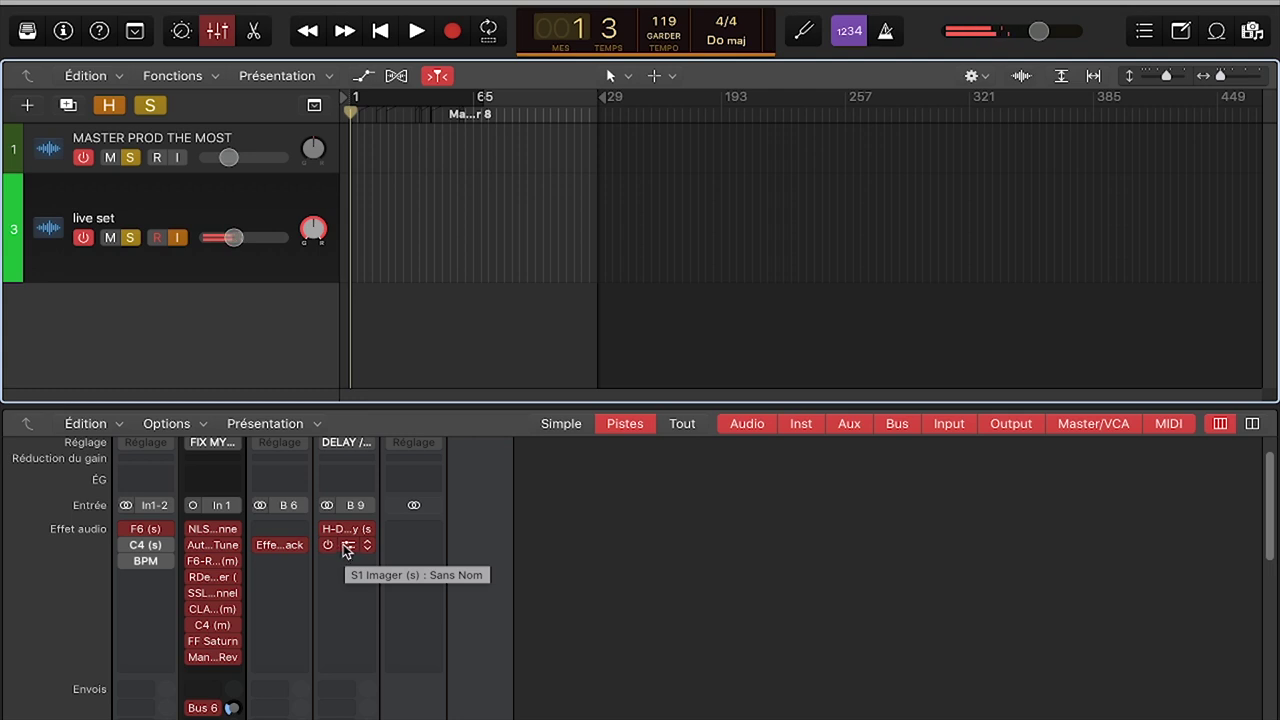
- Bypass all inserts on the live set track plus the H-Delay and Effect Rack auxes, and raise the live set volume close to maximum
mouse_move(194, 528)
left_click_drag(194, 528, 192, 665)
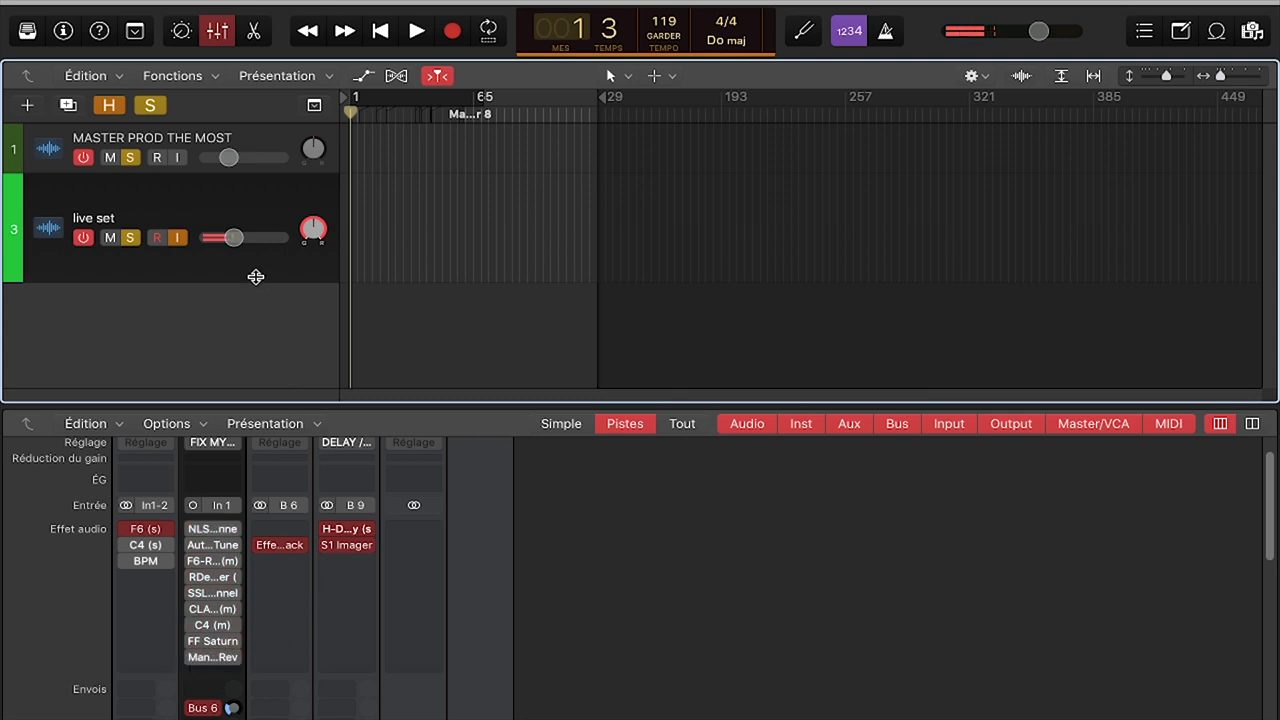
left_click_drag(234, 237, 283, 237)
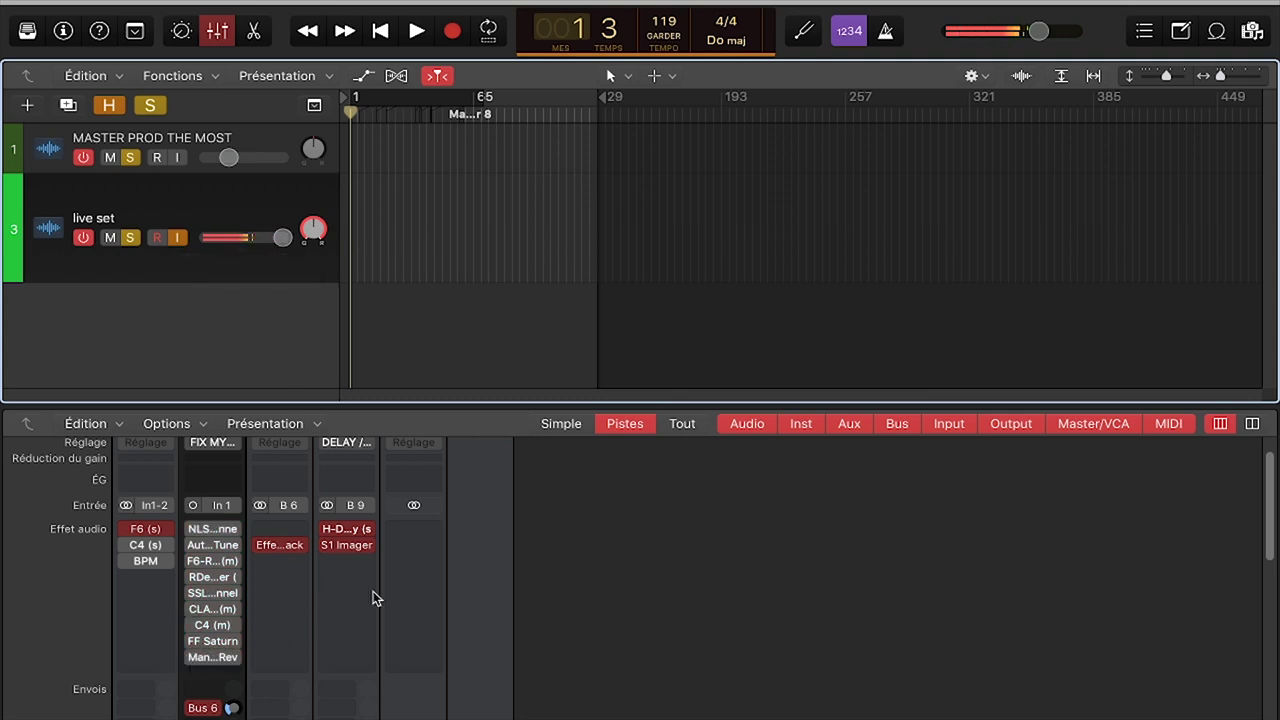
left_click(328, 528)
left_click(260, 545)
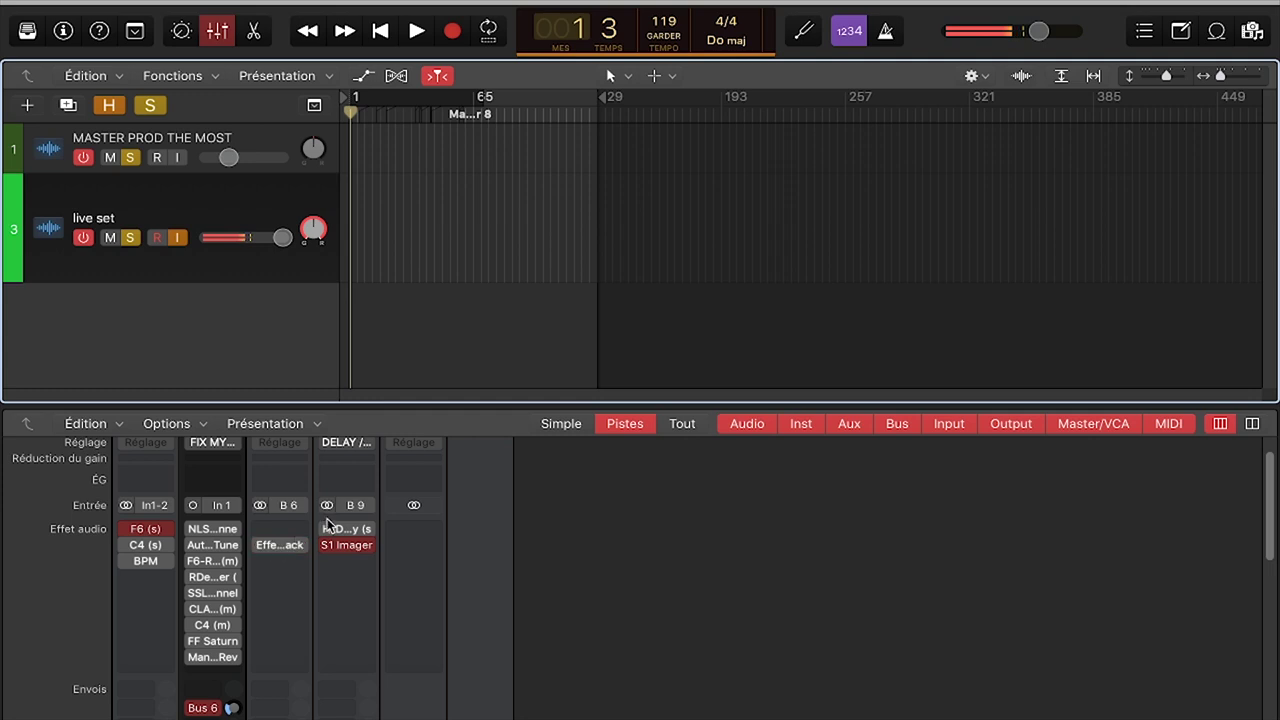